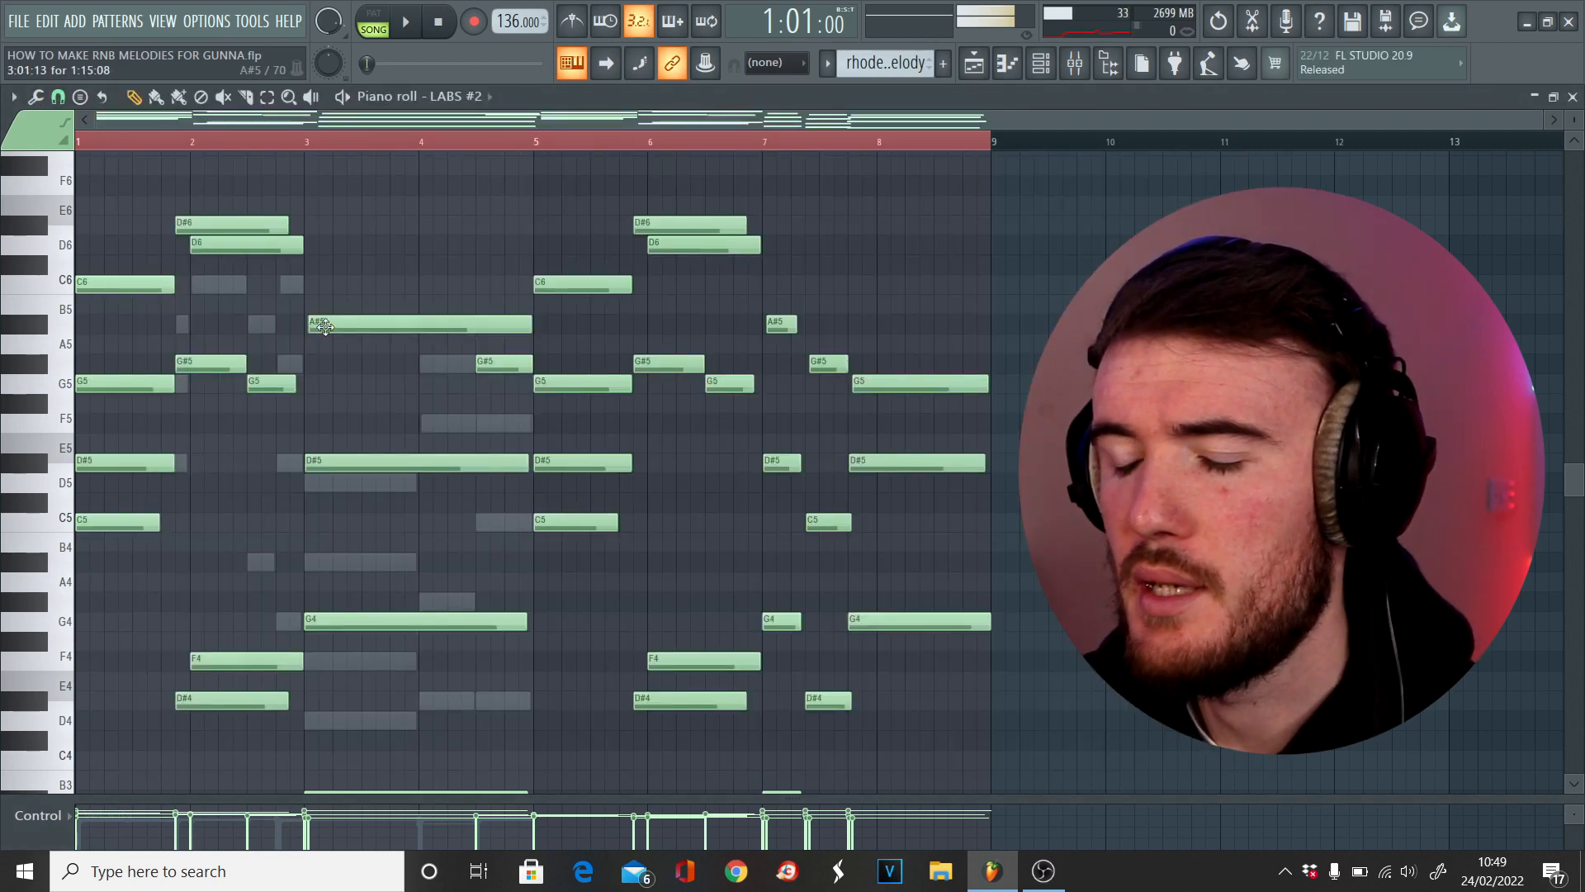
- Highlight the chord groups in the rhodes melody's LABS #2 piano roll one after another, finishing with all notes selected
{"action": "scroll", "coordinate": [389, 420], "scroll_direction": "down", "scroll_amount": 2}
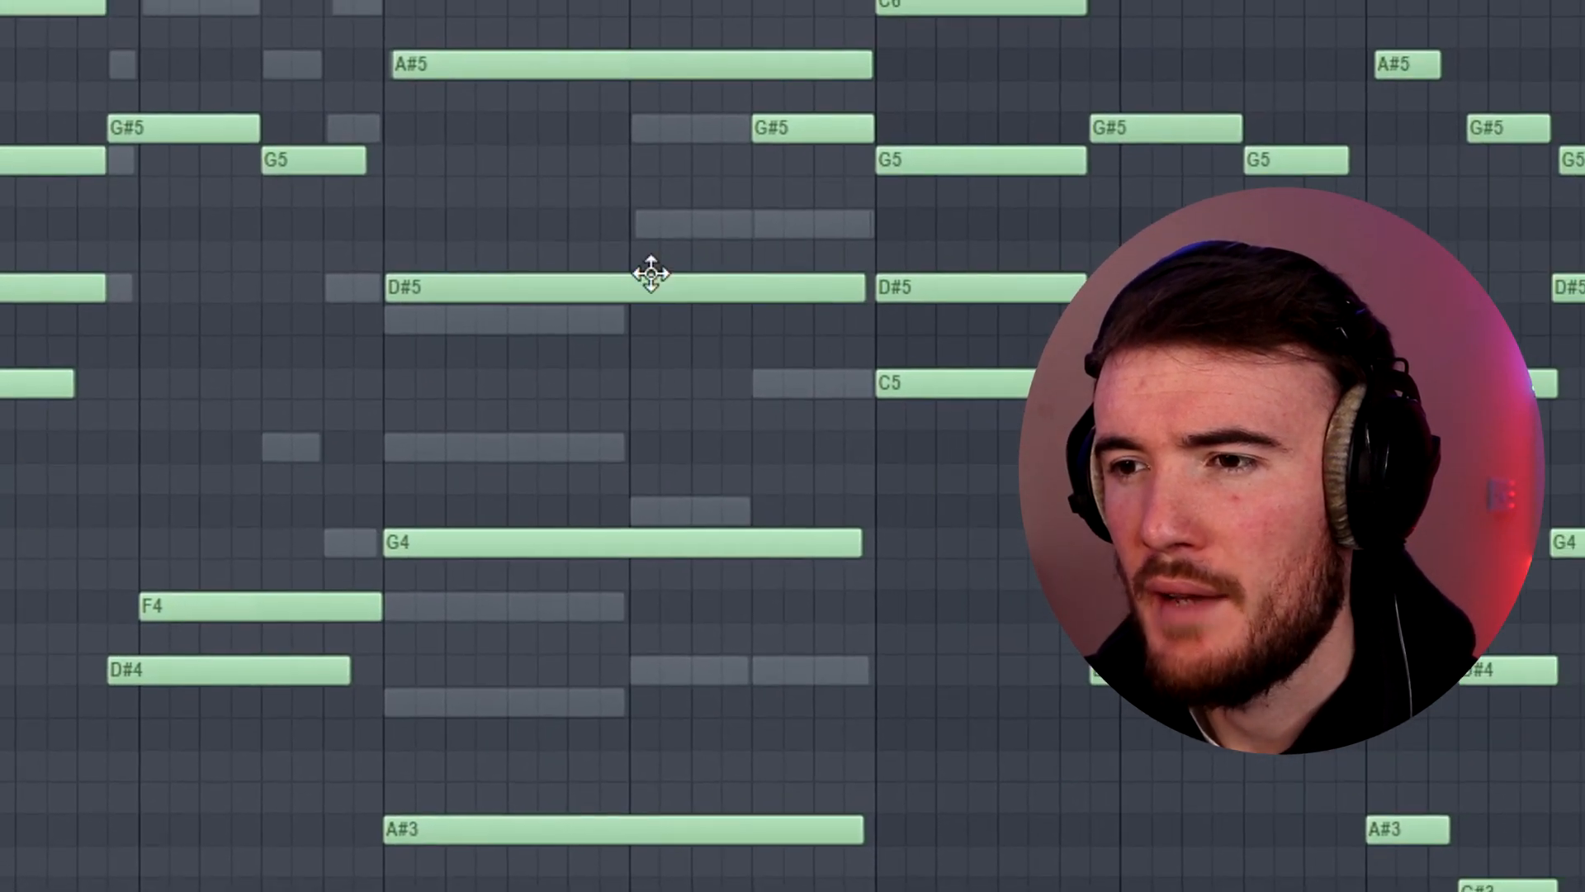
{"action": "left_click_drag", "start_coordinate": [440, 3], "coordinate": [776, 805]}
{"action": "left_click_drag", "start_coordinate": [611, 2], "coordinate": [979, 752]}
{"action": "left_click_drag", "start_coordinate": [767, 760], "coordinate": [766, 761]}
{"action": "left_click_drag", "start_coordinate": [814, 60], "coordinate": [953, 405]}
{"action": "left_click_drag", "start_coordinate": [741, 428], "coordinate": [849, 887]}
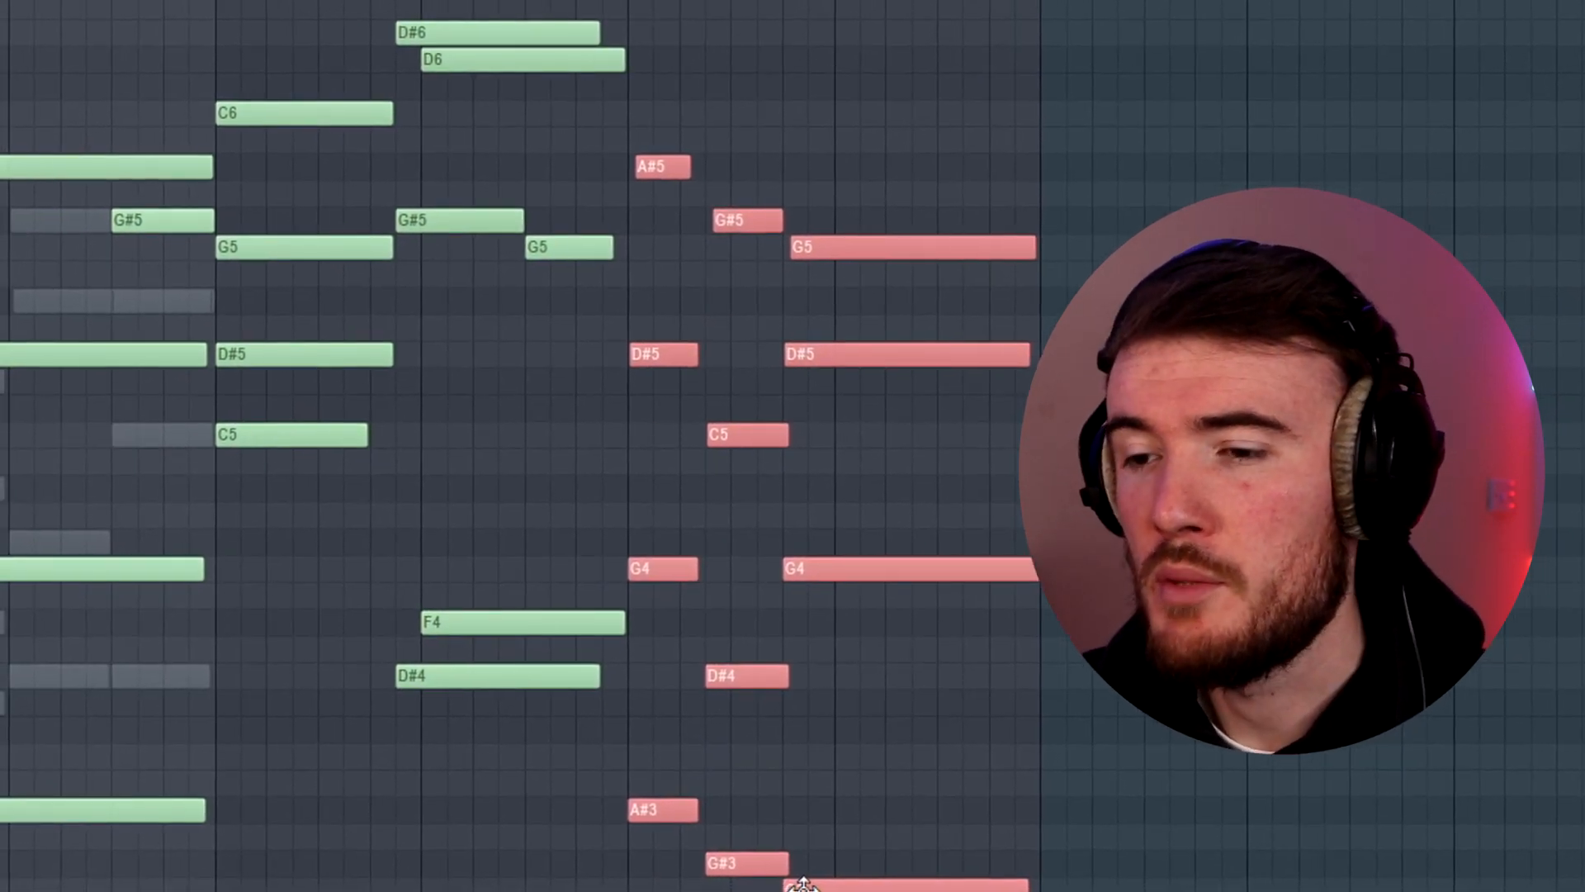
{"action": "key", "text": "ctrl+a"}
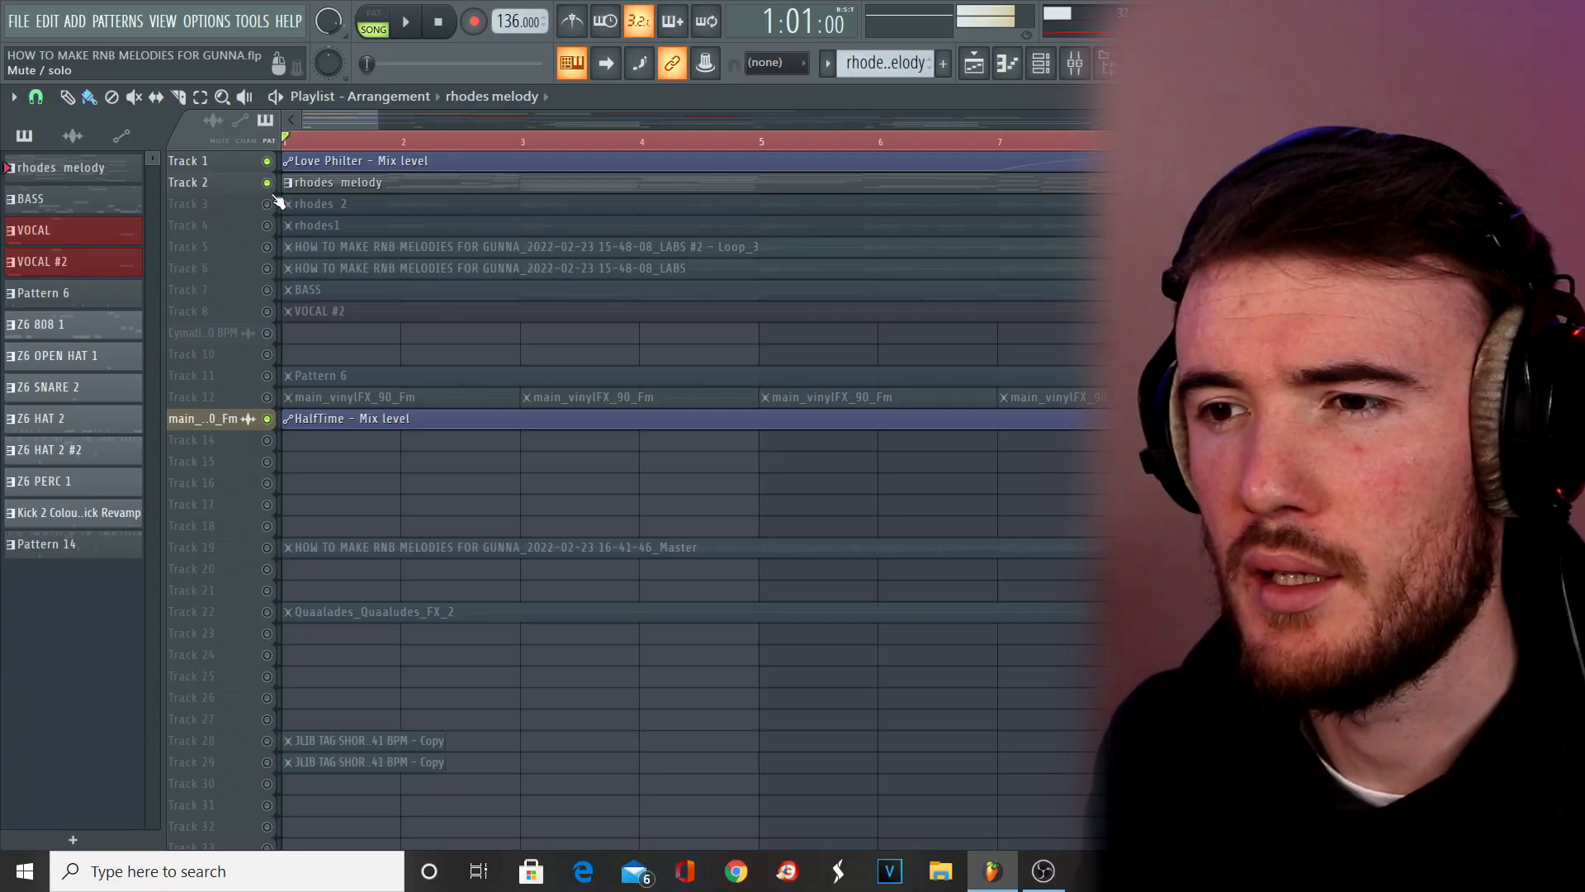
- Mute the rhodes melody track, enable the rhodes 2 and rhodes1 audio tracks, and check the mixer before returning to the playlist
{"action": "left_click", "coordinate": [268, 184]}
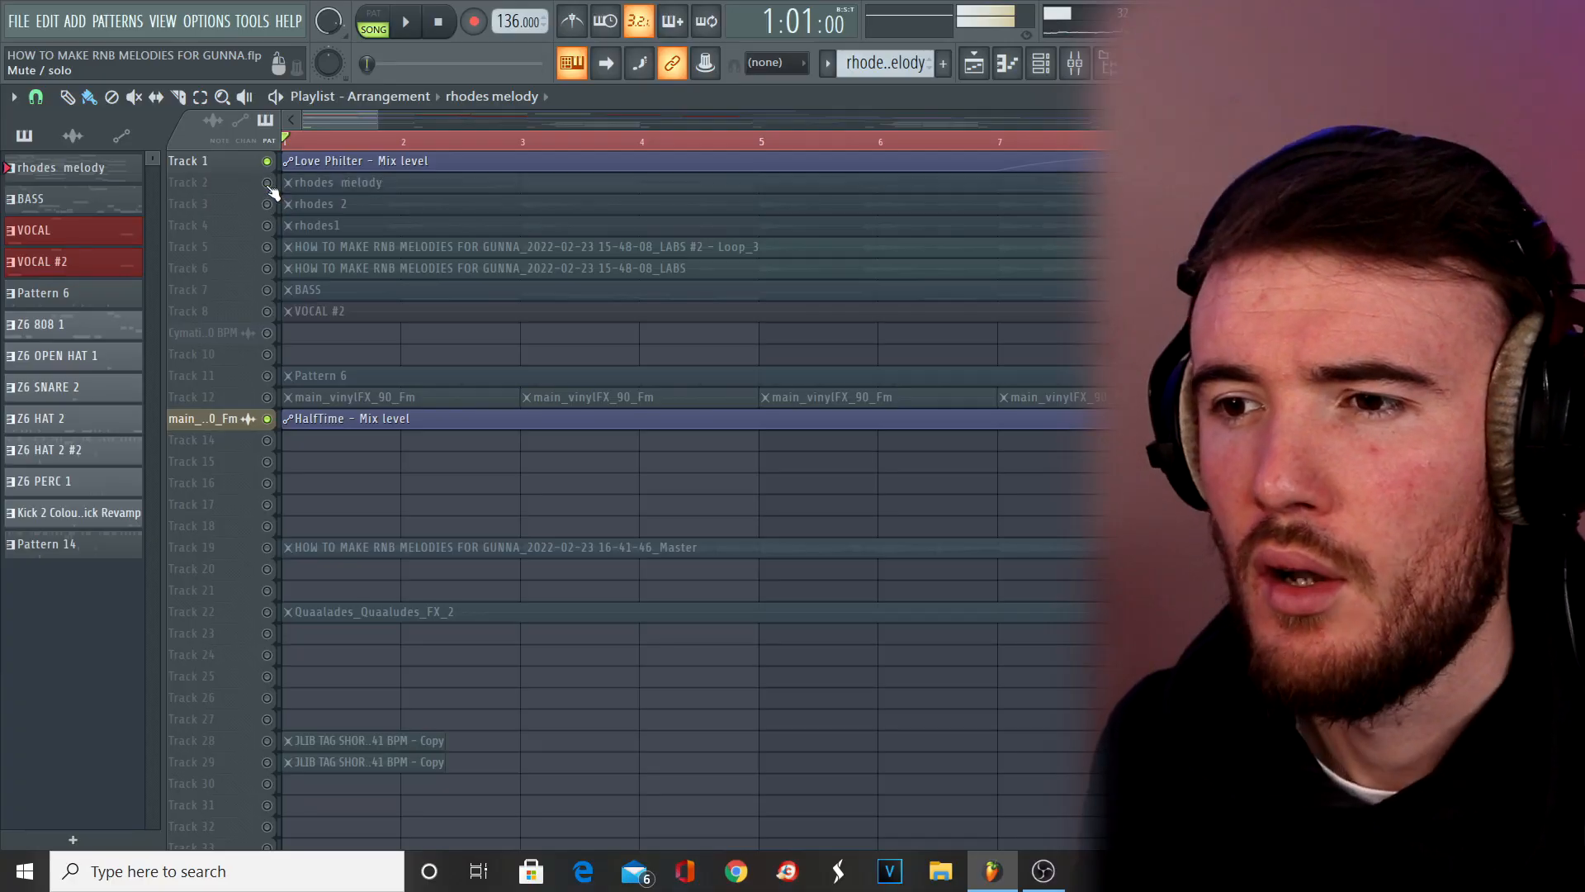
{"action": "left_click", "coordinate": [267, 204]}
{"action": "left_click", "coordinate": [267, 225]}
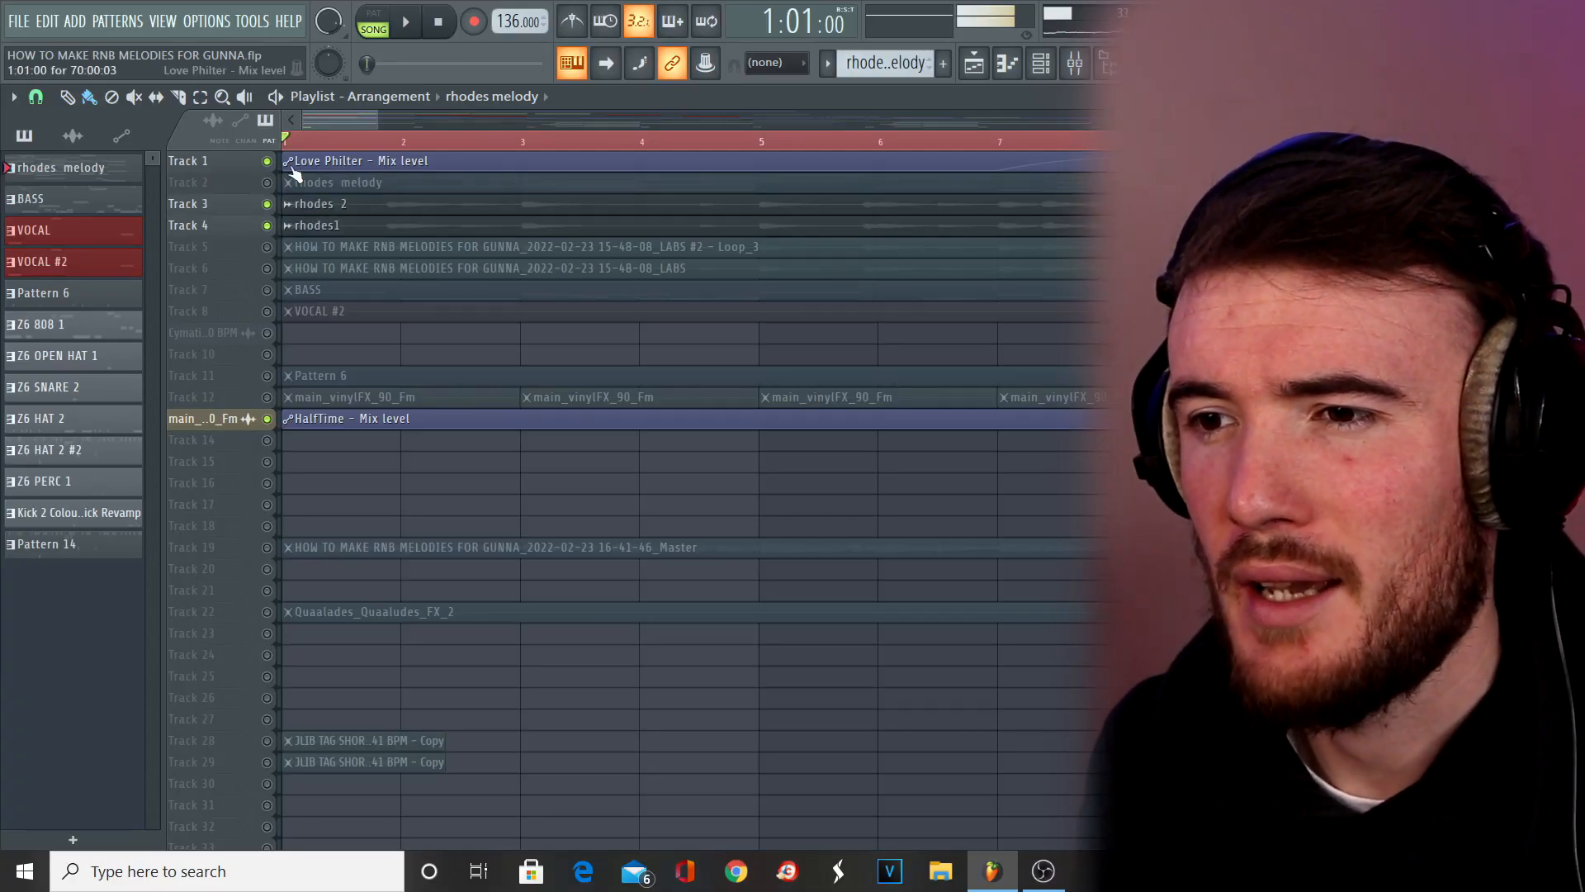
{"action": "left_click", "coordinate": [1072, 66]}
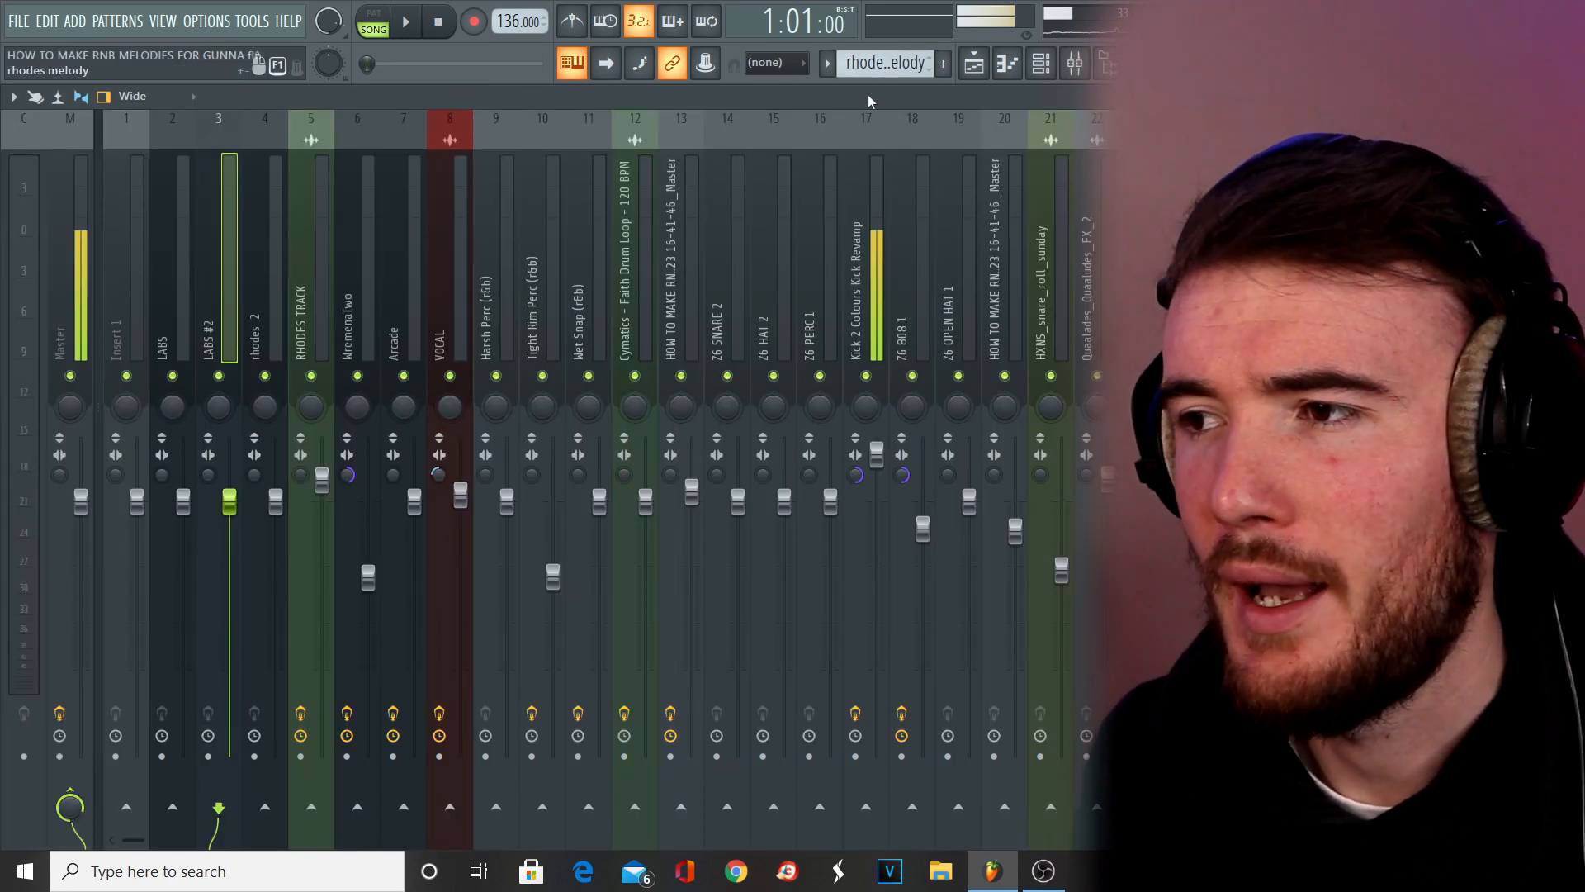
{"action": "left_click", "coordinate": [981, 76]}
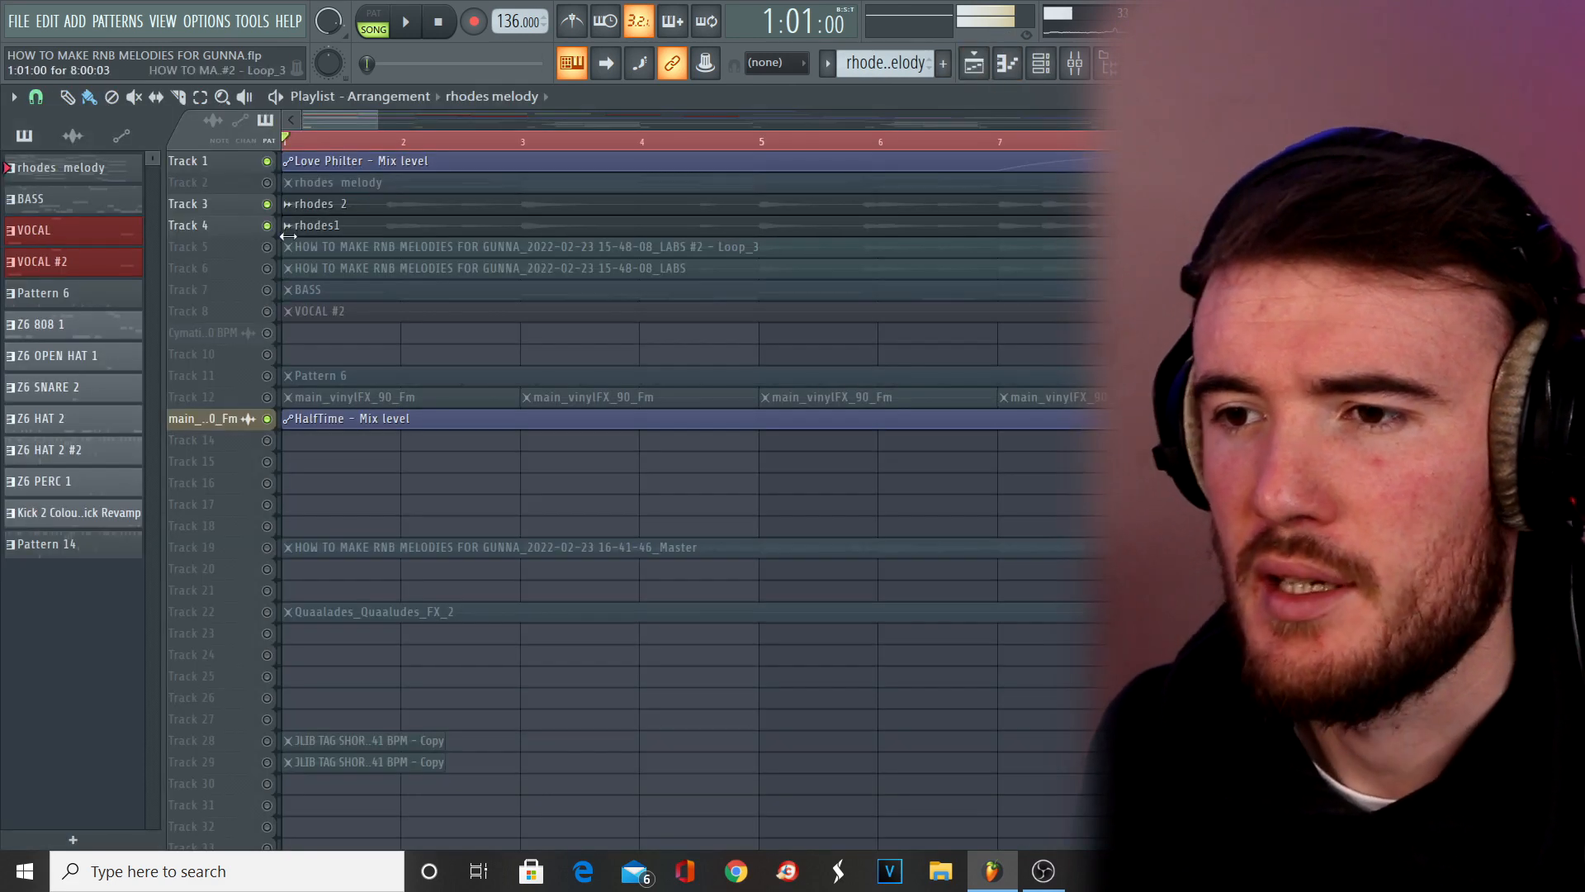
- Zoom in on the rhodes 2 and rhodes1 clips and inspect the sample settings of each
{"action": "scroll", "coordinate": [310, 207], "scroll_direction": "up", "scroll_amount": 6}
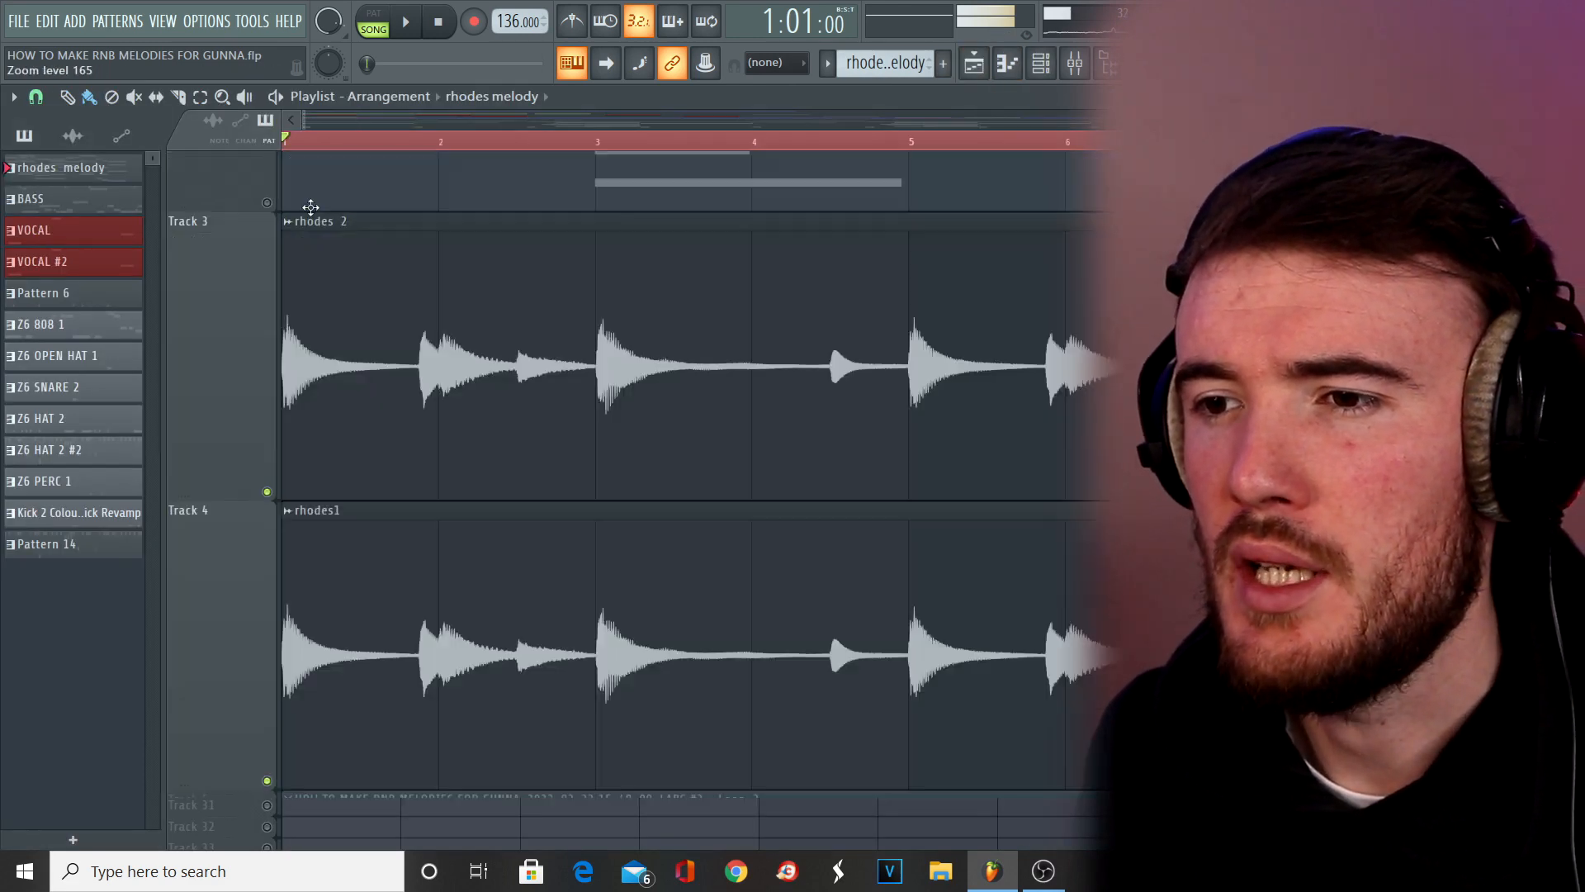
{"action": "scroll", "coordinate": [311, 207], "scroll_direction": "up", "scroll_amount": 5}
{"action": "scroll", "coordinate": [310, 207], "scroll_direction": "down", "scroll_amount": 8}
{"action": "scroll", "coordinate": [231, 433], "scroll_direction": "up", "scroll_amount": 8}
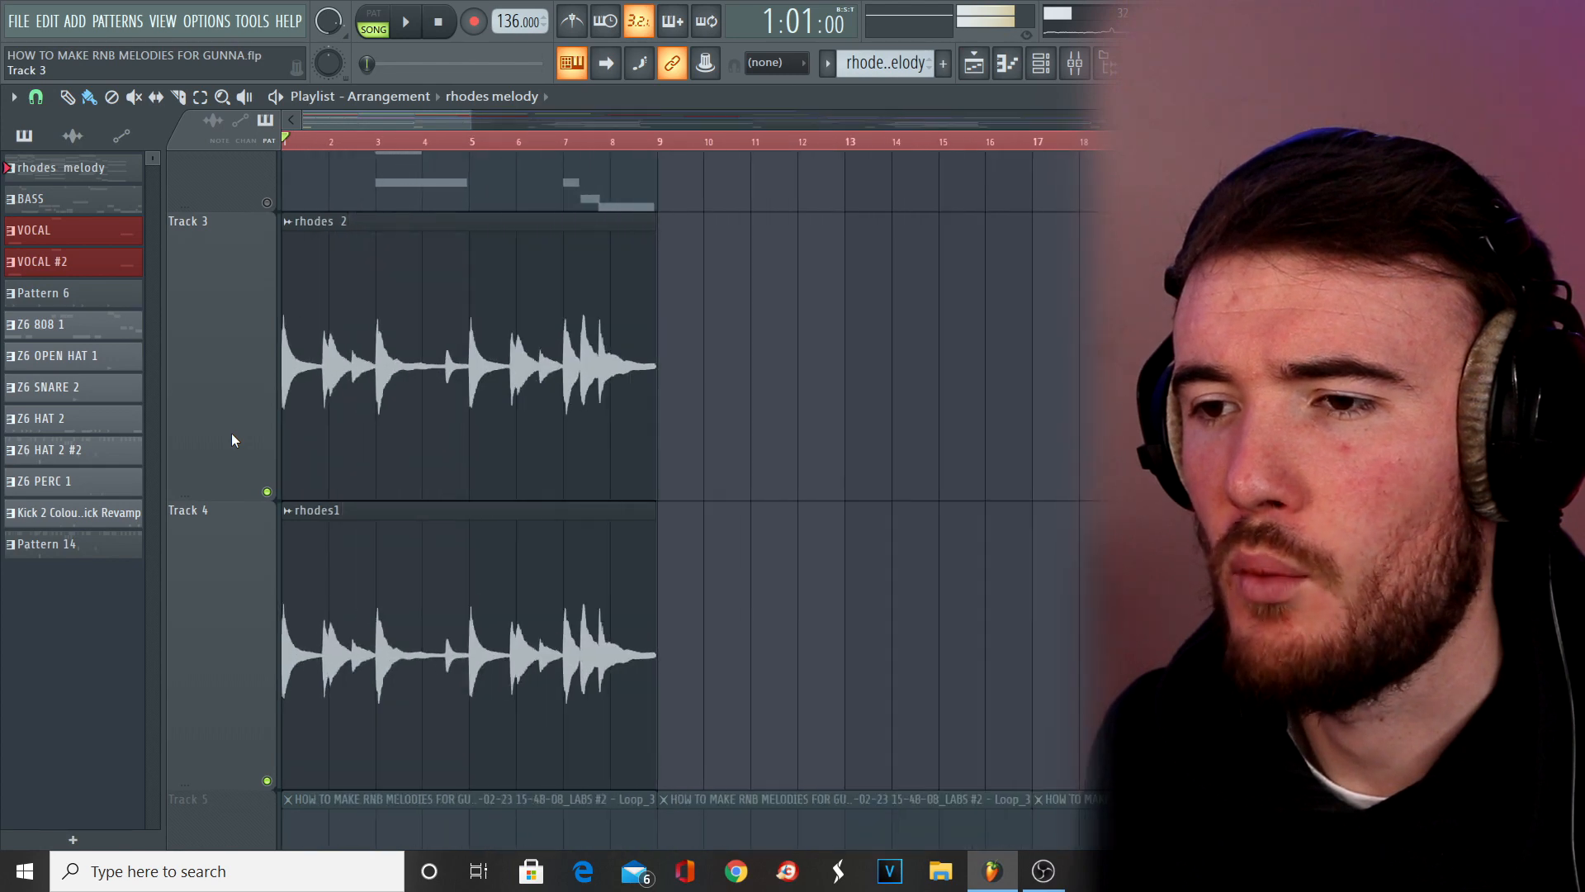
{"action": "left_click", "coordinate": [515, 383]}
{"action": "double_click", "coordinate": [515, 383]}
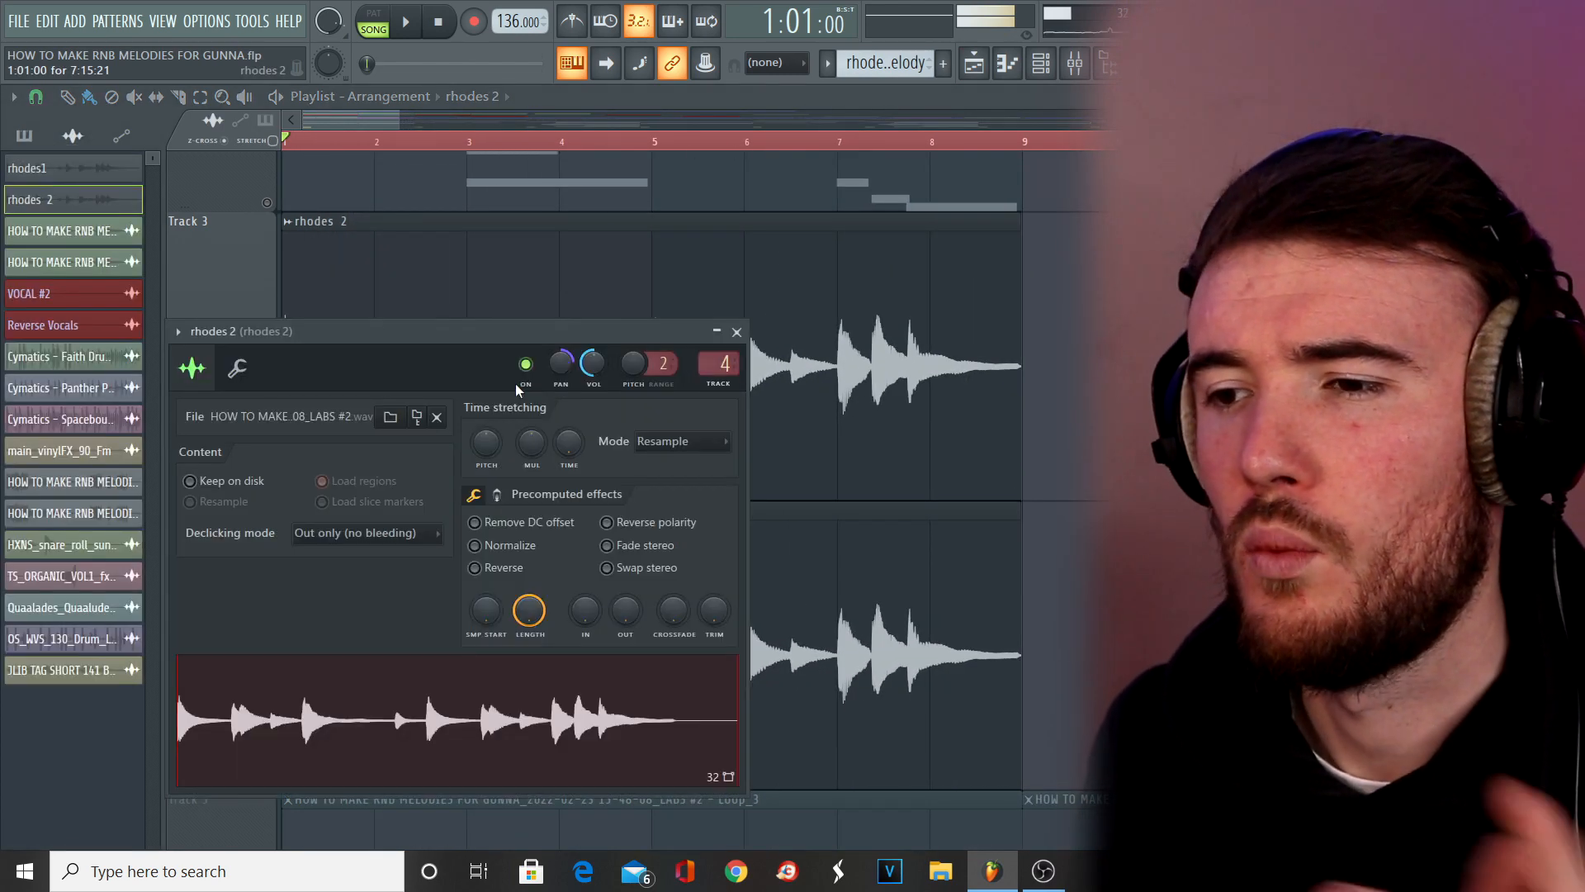
{"action": "left_click", "coordinate": [737, 333]}
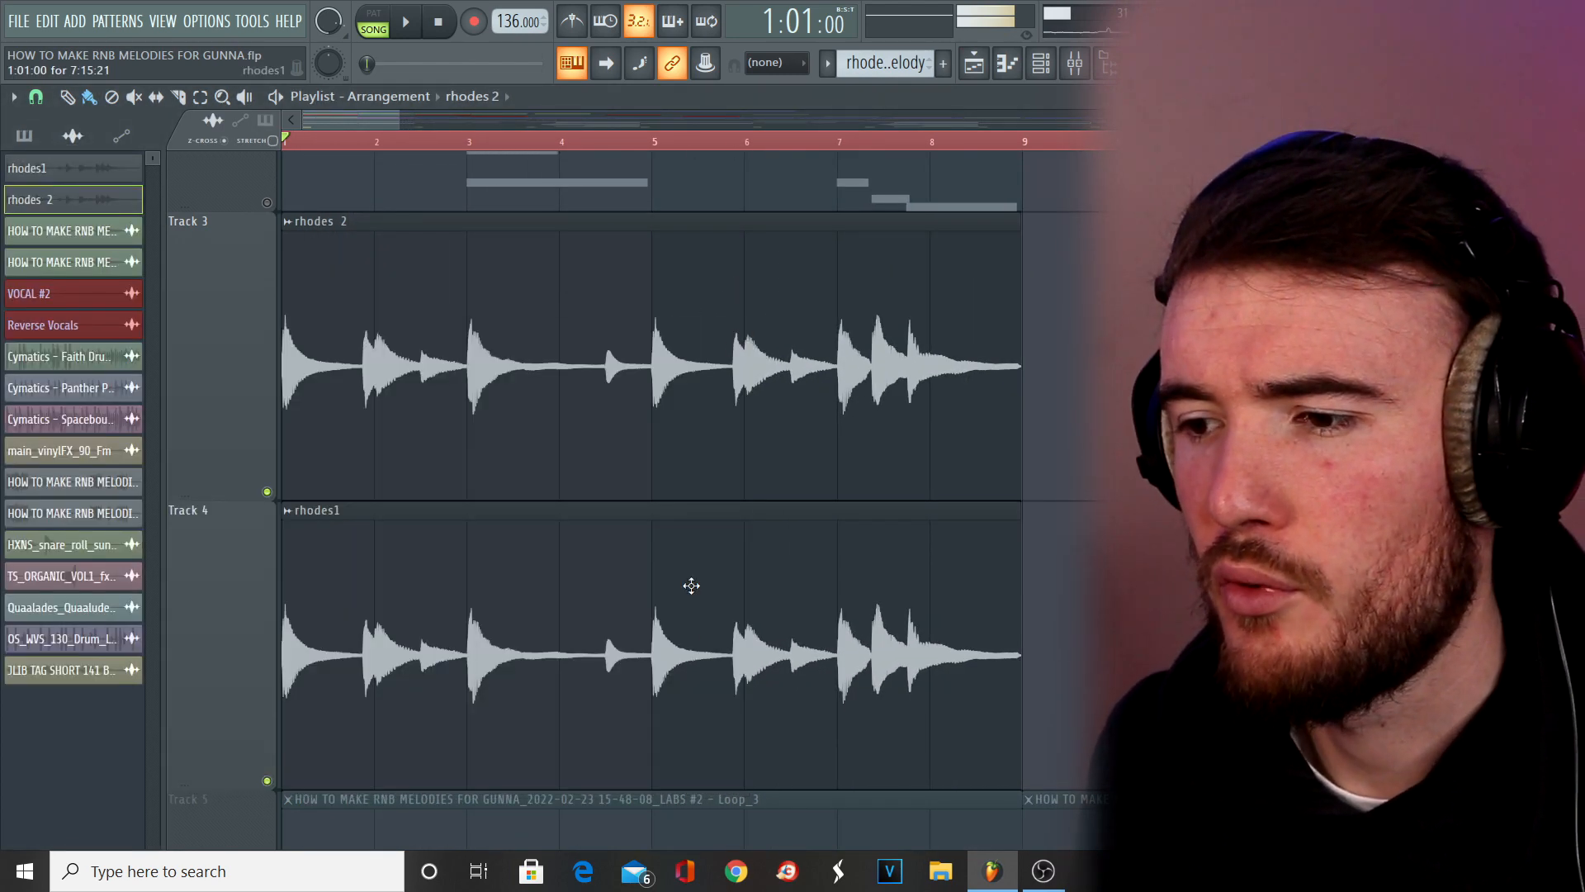
{"action": "double_click", "coordinate": [690, 583]}
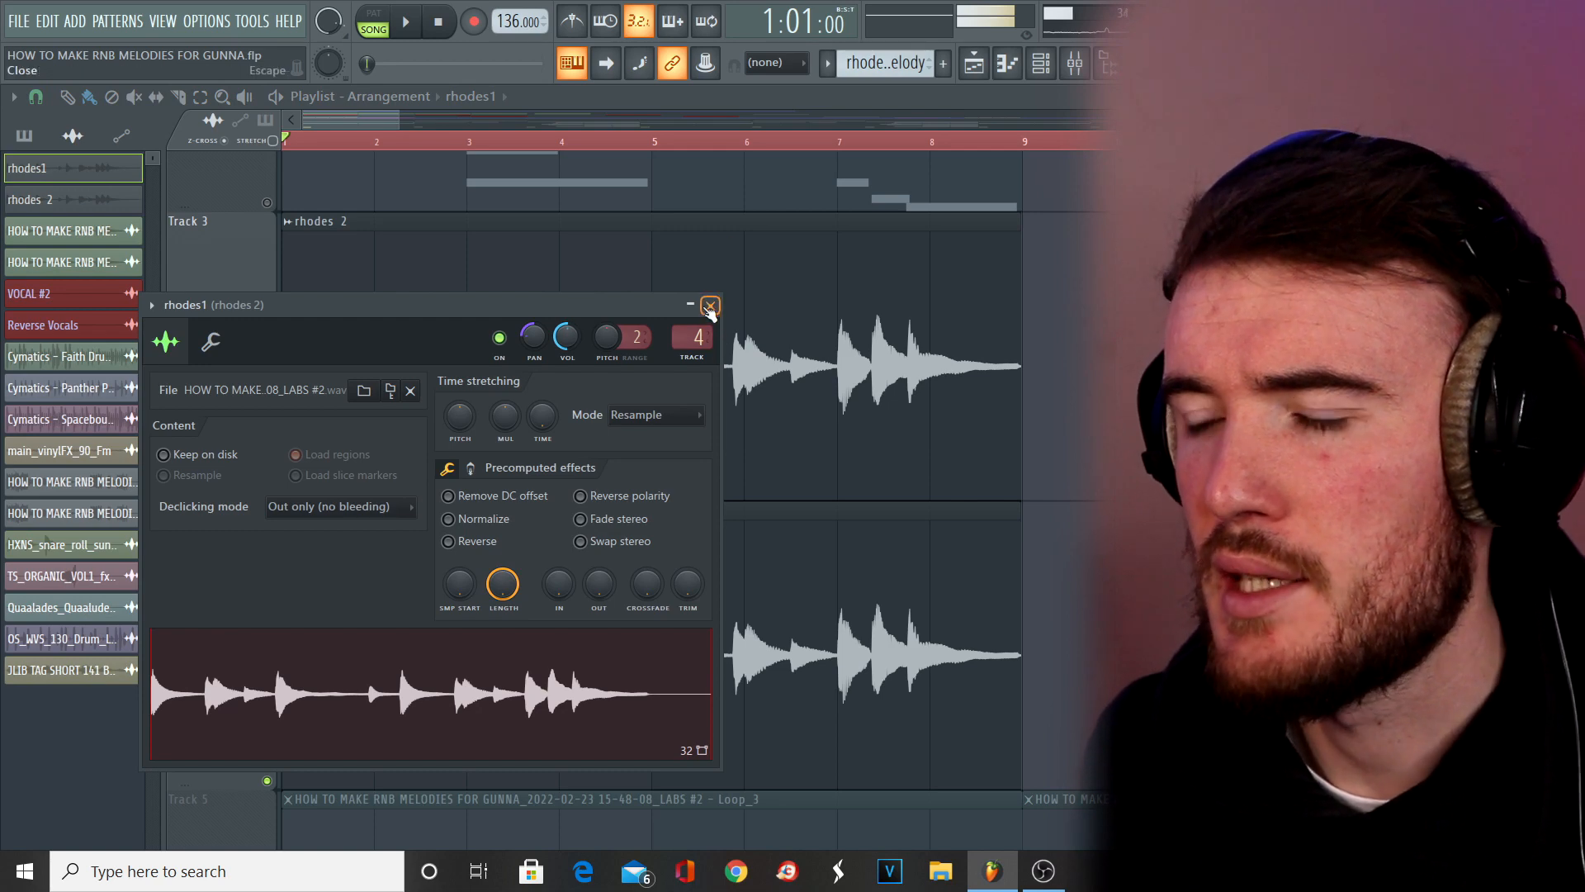
{"action": "left_click", "coordinate": [710, 307]}
- Bring up the rhodes 2 clip's sample in the audio editor
{"action": "double_click", "coordinate": [493, 473]}
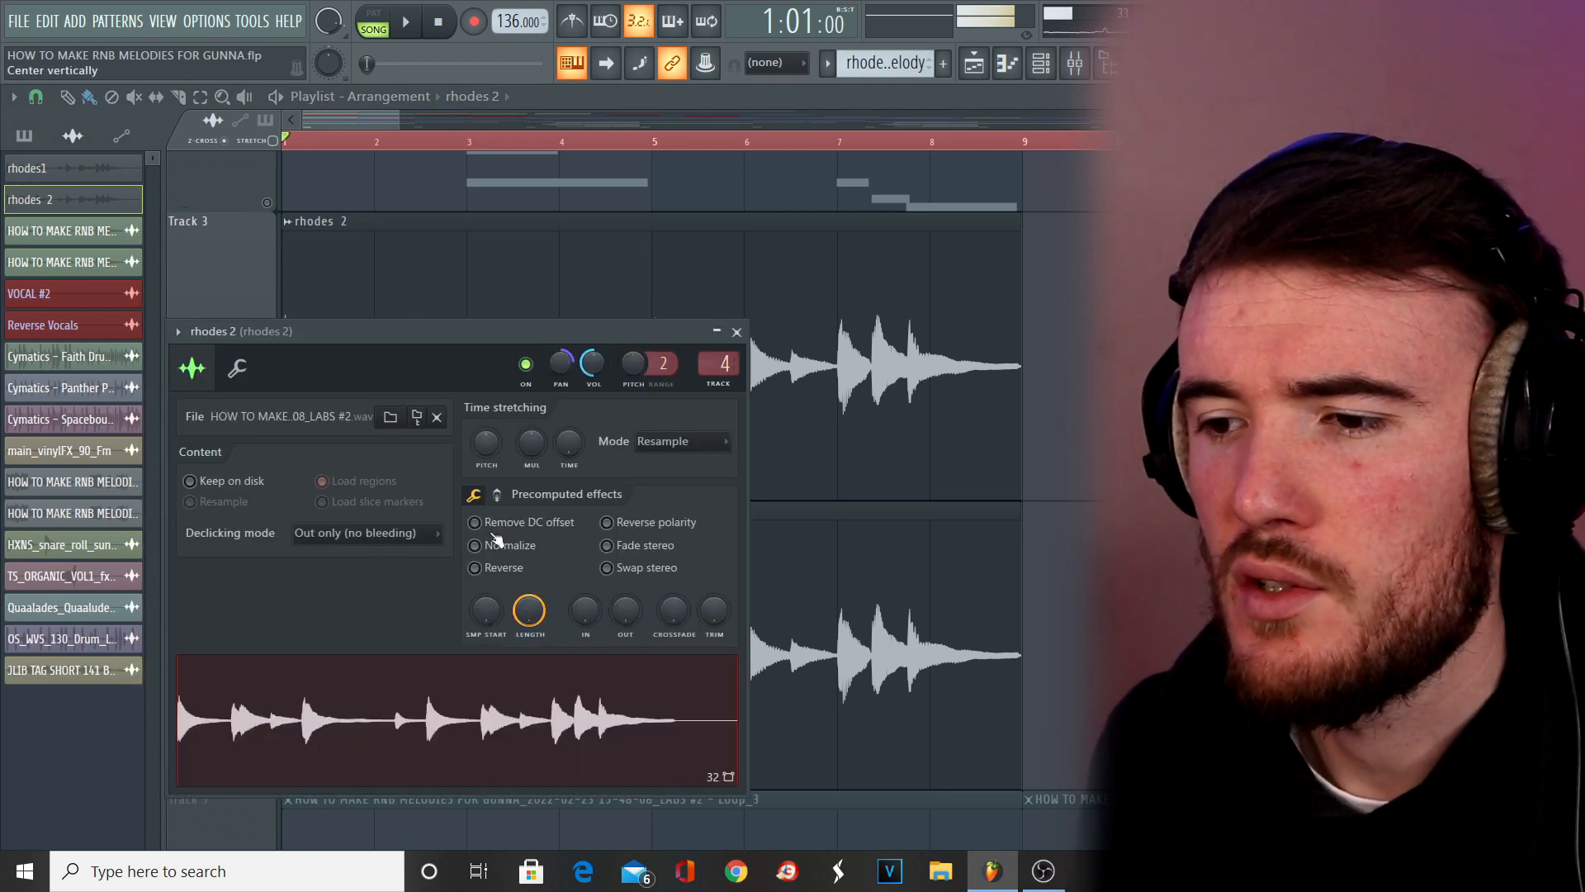
{"action": "right_click", "coordinate": [489, 704]}
{"action": "left_click", "coordinate": [535, 622]}
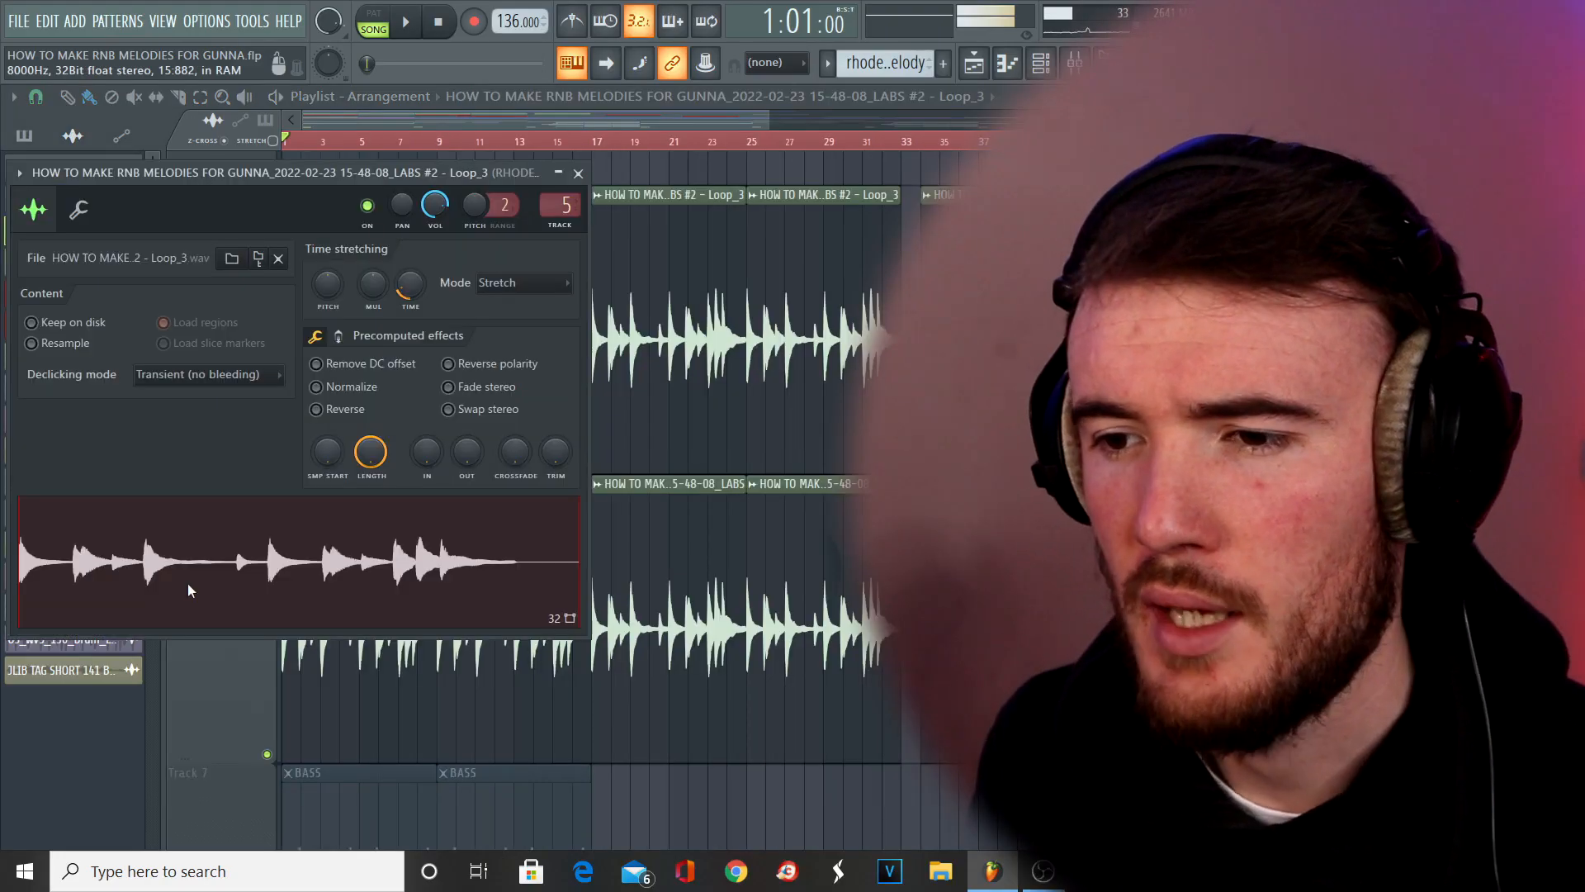
- Open the sample of the LABS #2 - Loop_3 clip on Track 5 in the audio editor to examine its sample rate
{"action": "right_click", "coordinate": [188, 582]}
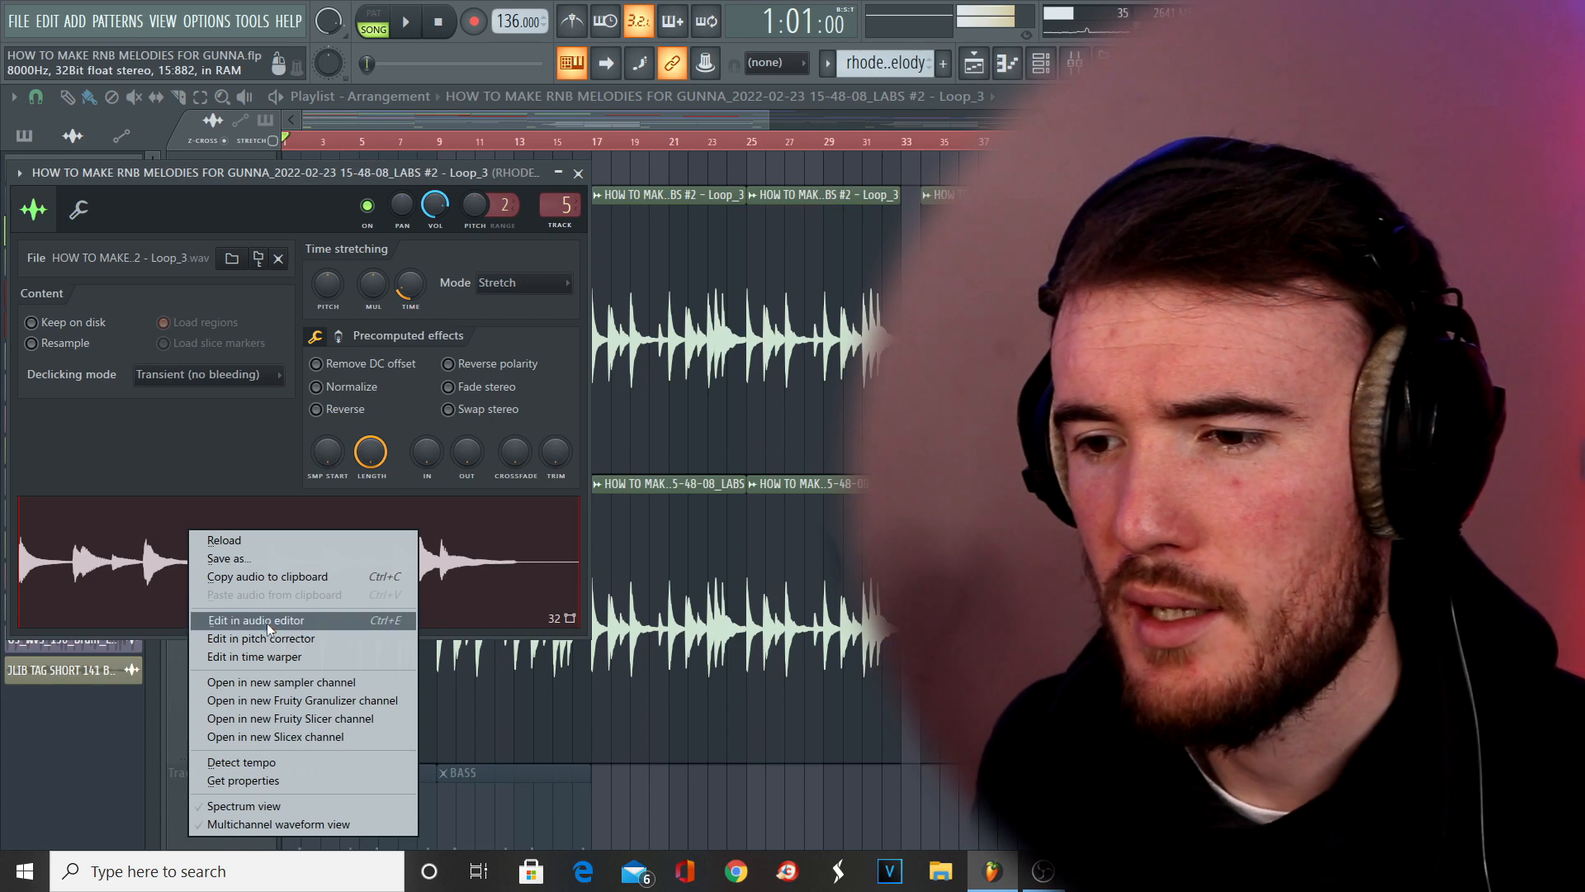
{"action": "left_click", "coordinate": [266, 622]}
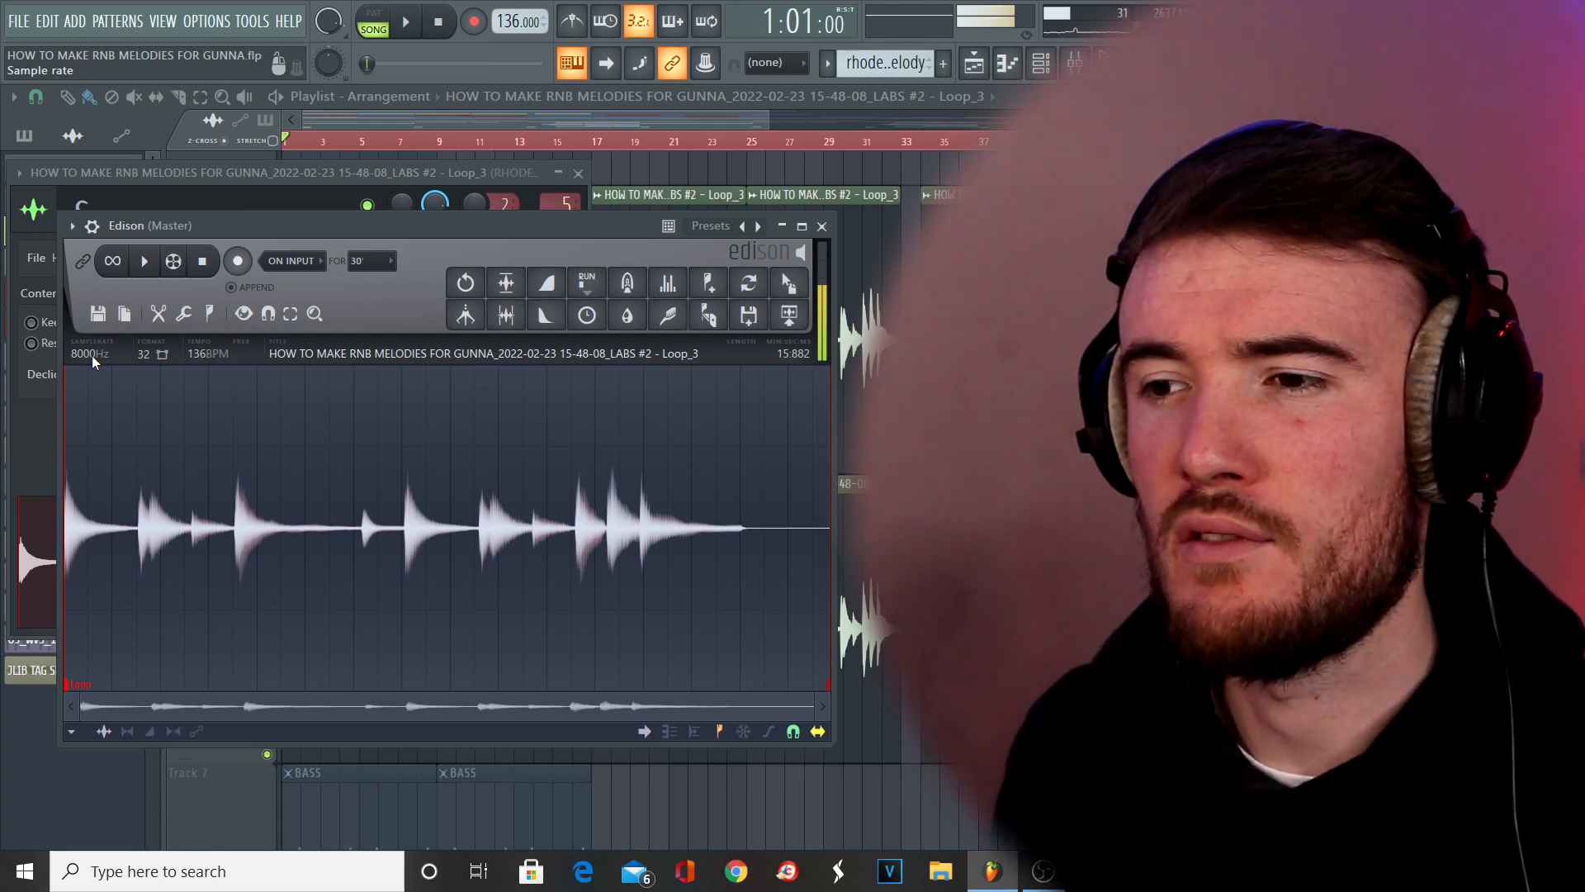
{"action": "right_click", "coordinate": [1249, 620]}
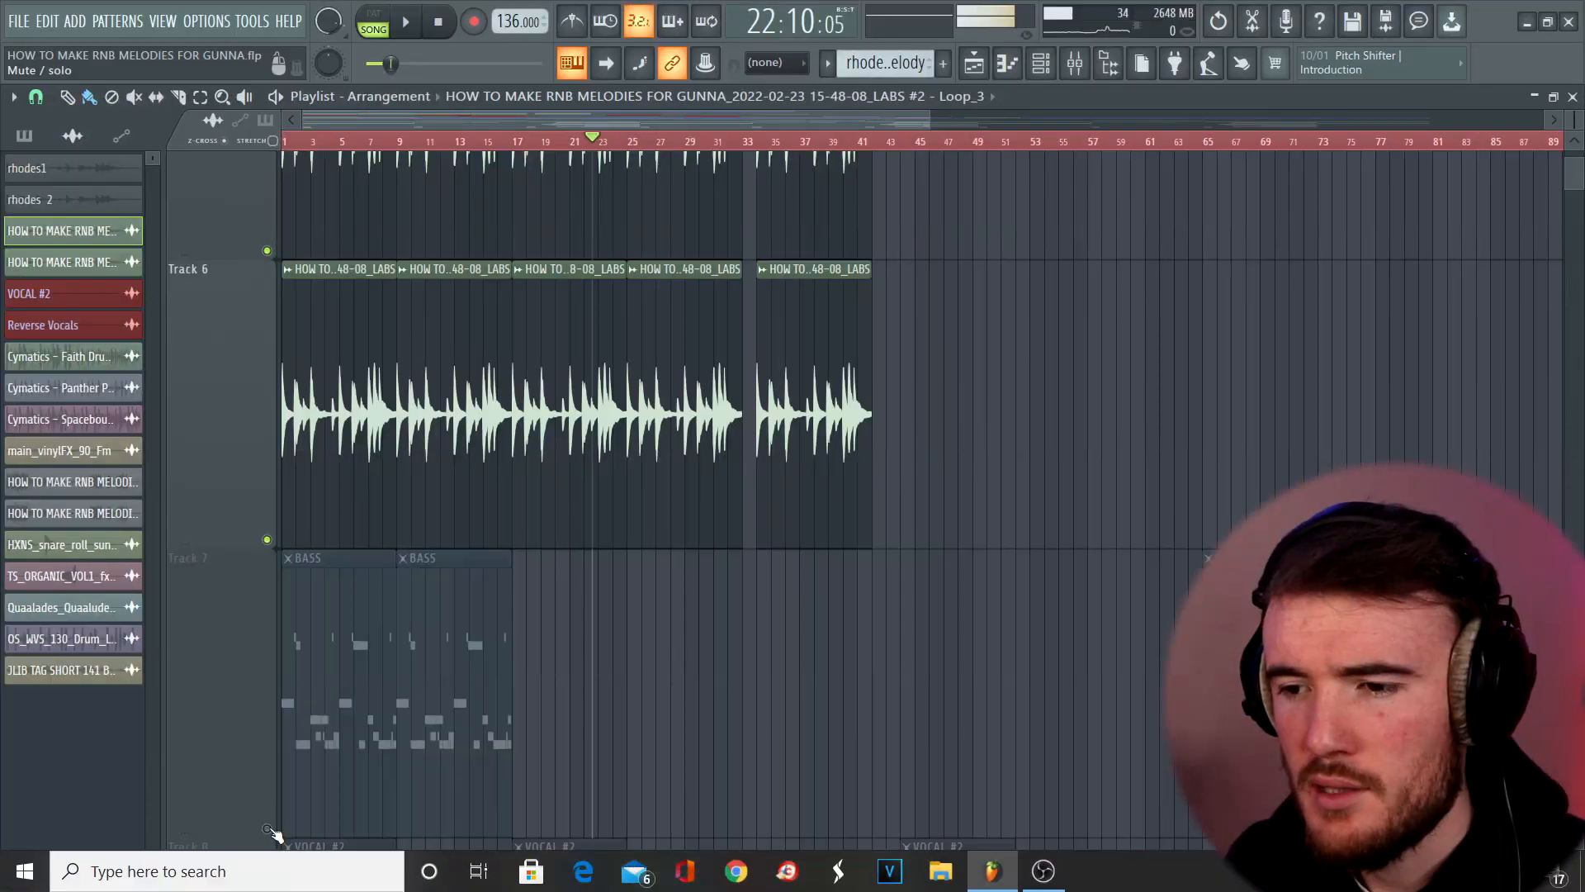
- Enable Track 7 with the BASS pattern clips in the playlist
{"action": "left_click", "coordinate": [287, 834]}
{"action": "scroll", "coordinate": [342, 561], "scroll_direction": "down", "scroll_amount": 3}
{"action": "scroll", "coordinate": [343, 560], "scroll_direction": "down", "scroll_amount": 1}
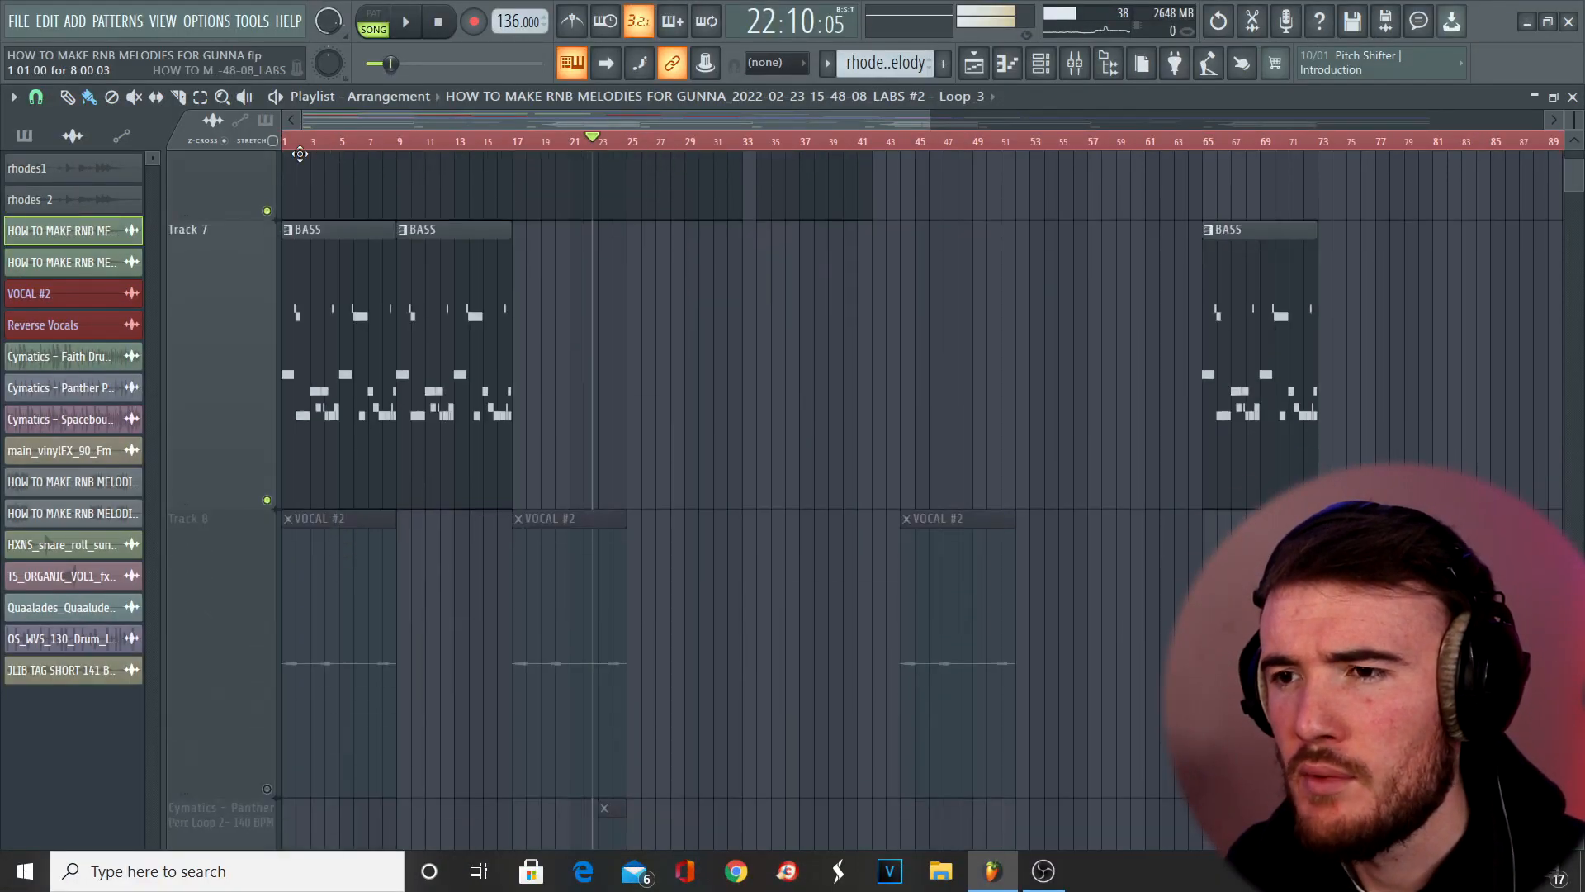
- Open the BASS pattern's second WremenaTwo channel in the piano roll and play back the bass line
{"action": "mouse_move", "coordinate": [885, 64]}
{"action": "left_mouse_down"}
{"action": "mouse_move", "coordinate": [885, 50]}
{"action": "mouse_move", "coordinate": [856, 61]}
{"action": "left_mouse_up"}
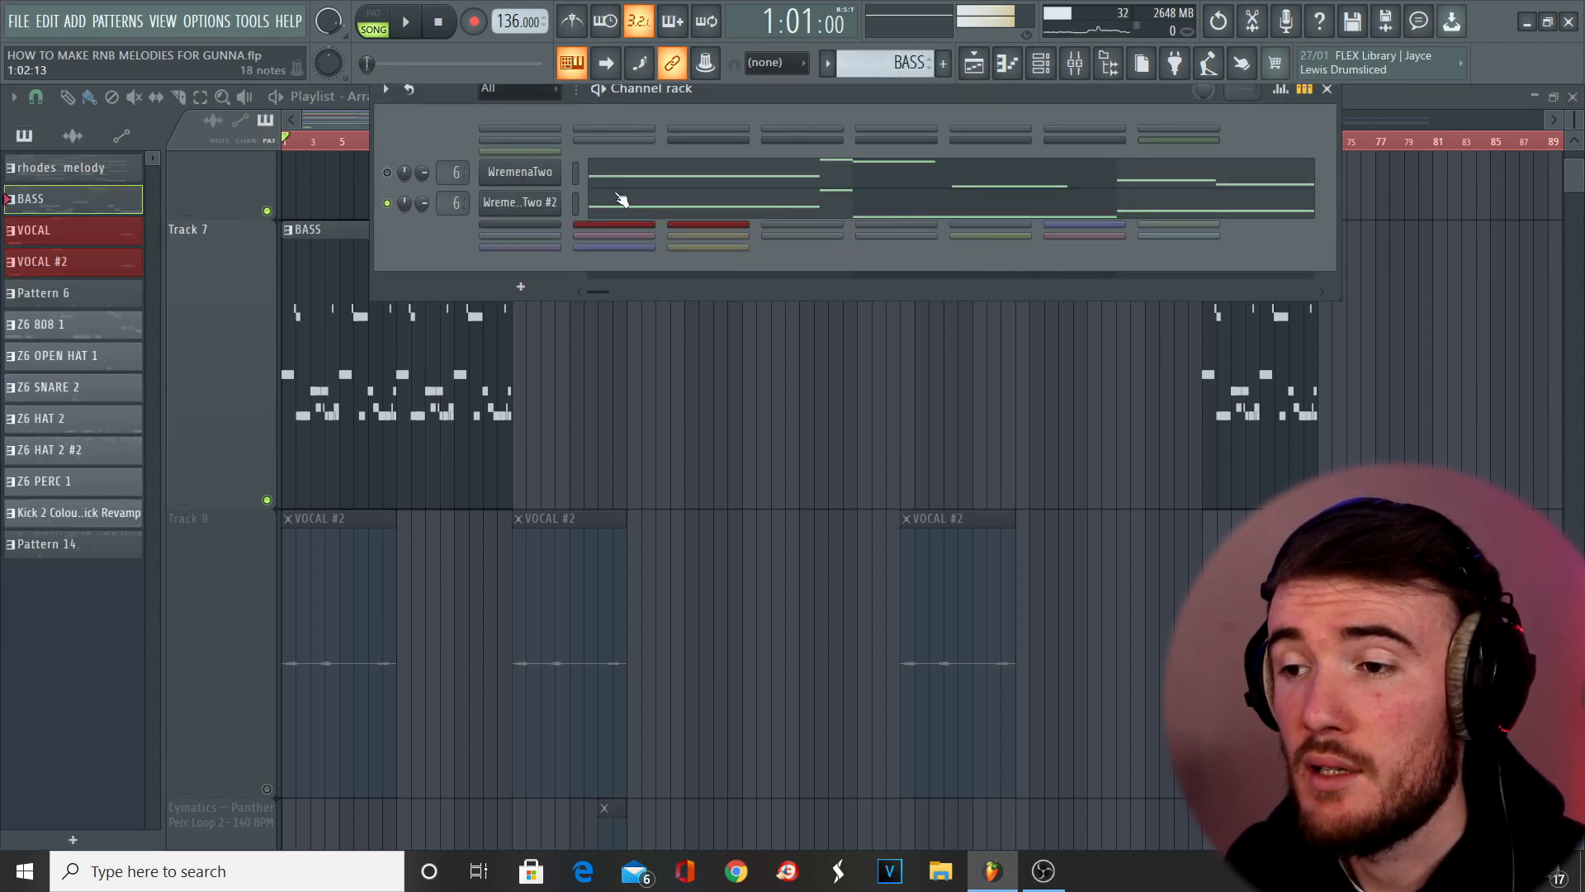
{"action": "left_click", "coordinate": [543, 211]}
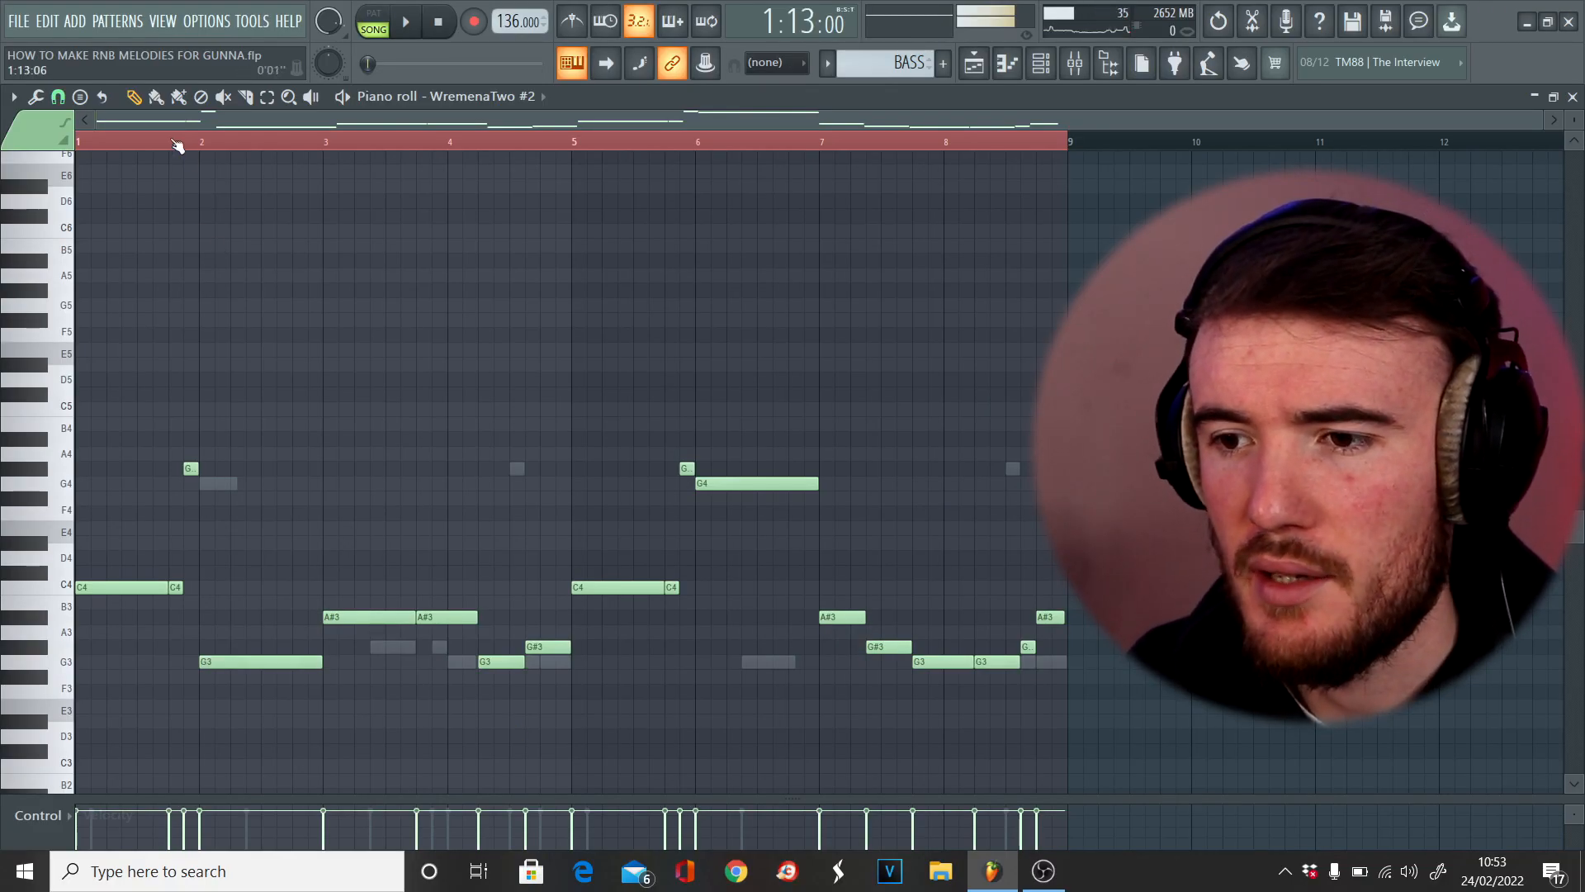
{"action": "key", "text": "space"}
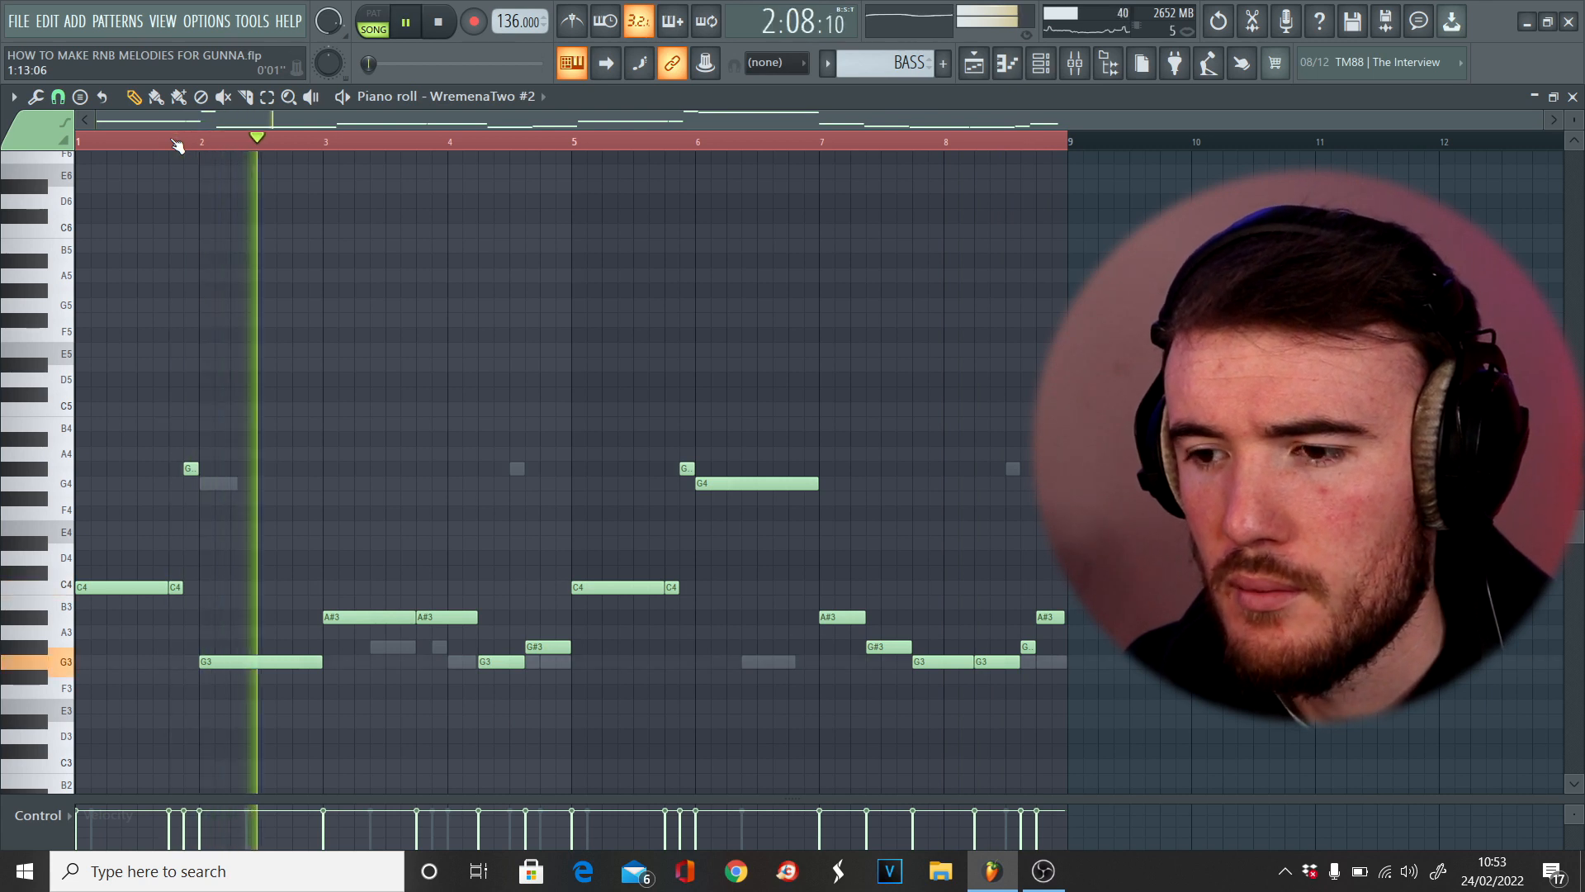
{"action": "key", "text": "space"}
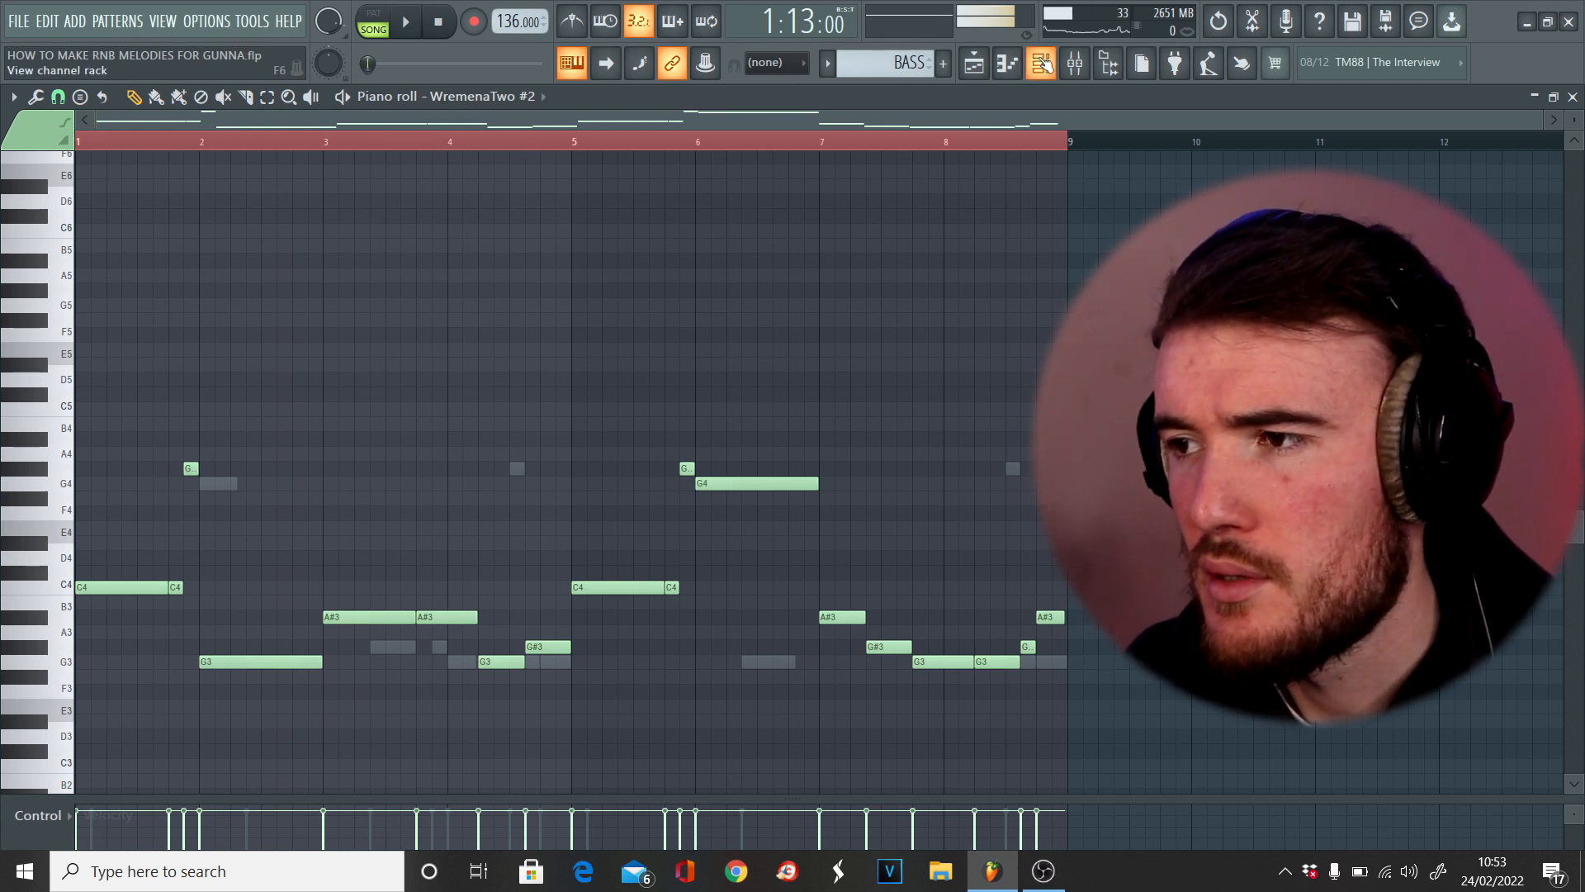
- Open the VOCAL pattern's Arcade notes in the piano roll and audition them in pattern mode
{"action": "left_click", "coordinate": [975, 63]}
{"action": "scroll", "coordinate": [301, 695], "scroll_direction": "down", "scroll_amount": 4}
{"action": "scroll", "coordinate": [302, 698], "scroll_direction": "up", "scroll_amount": 4}
{"action": "scroll", "coordinate": [301, 697], "scroll_direction": "down", "scroll_amount": 1}
{"action": "right_click", "coordinate": [302, 698], "text": "ctrl"}
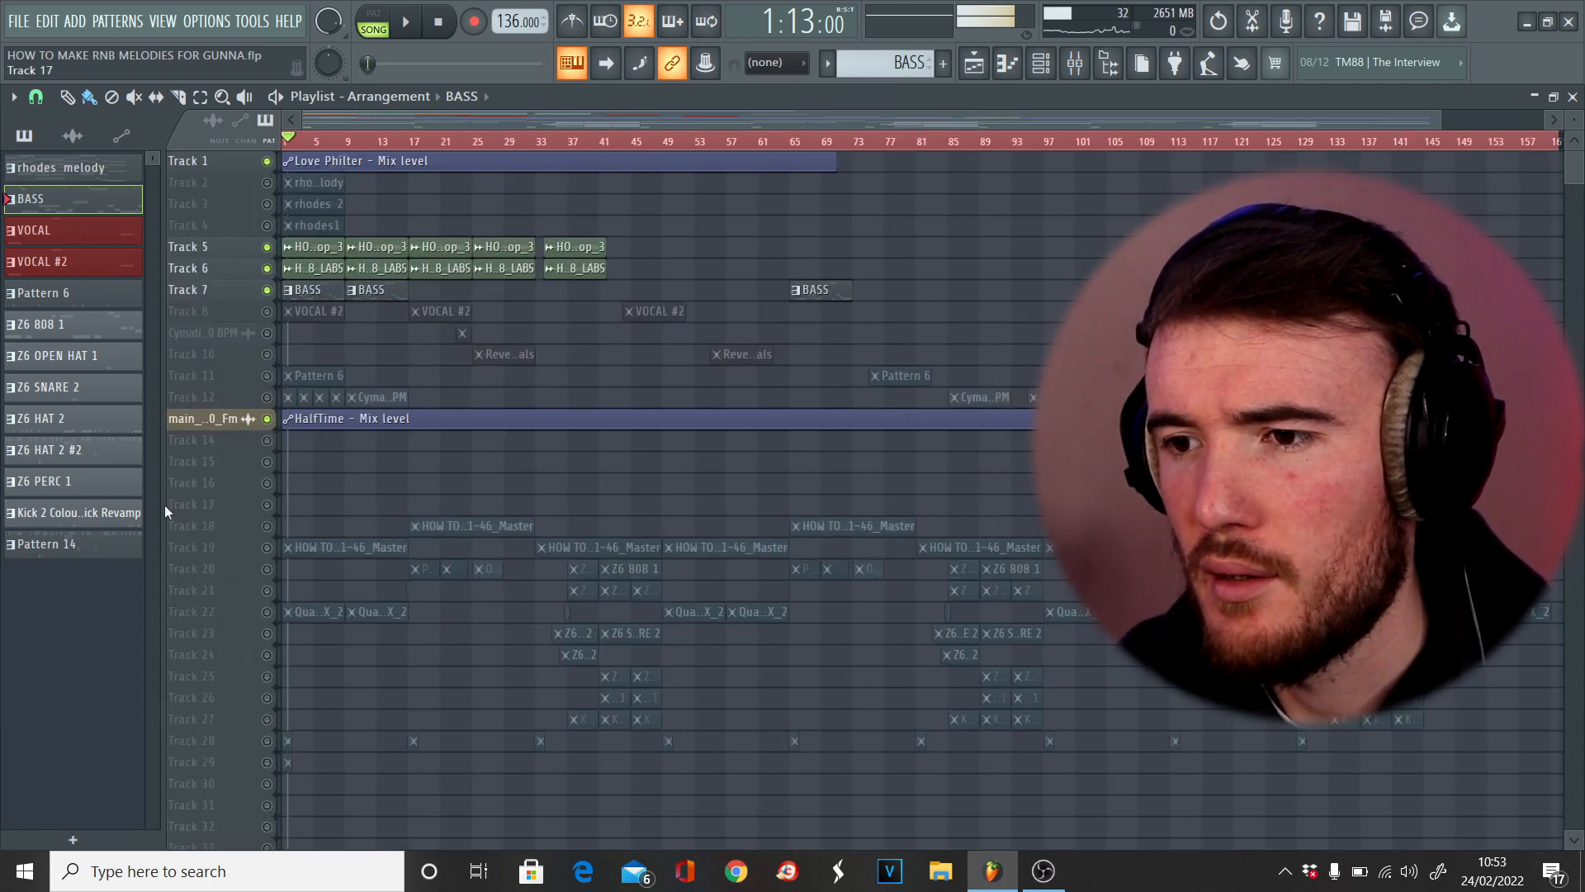
{"action": "scroll", "coordinate": [165, 506], "scroll_direction": "up", "scroll_amount": 5}
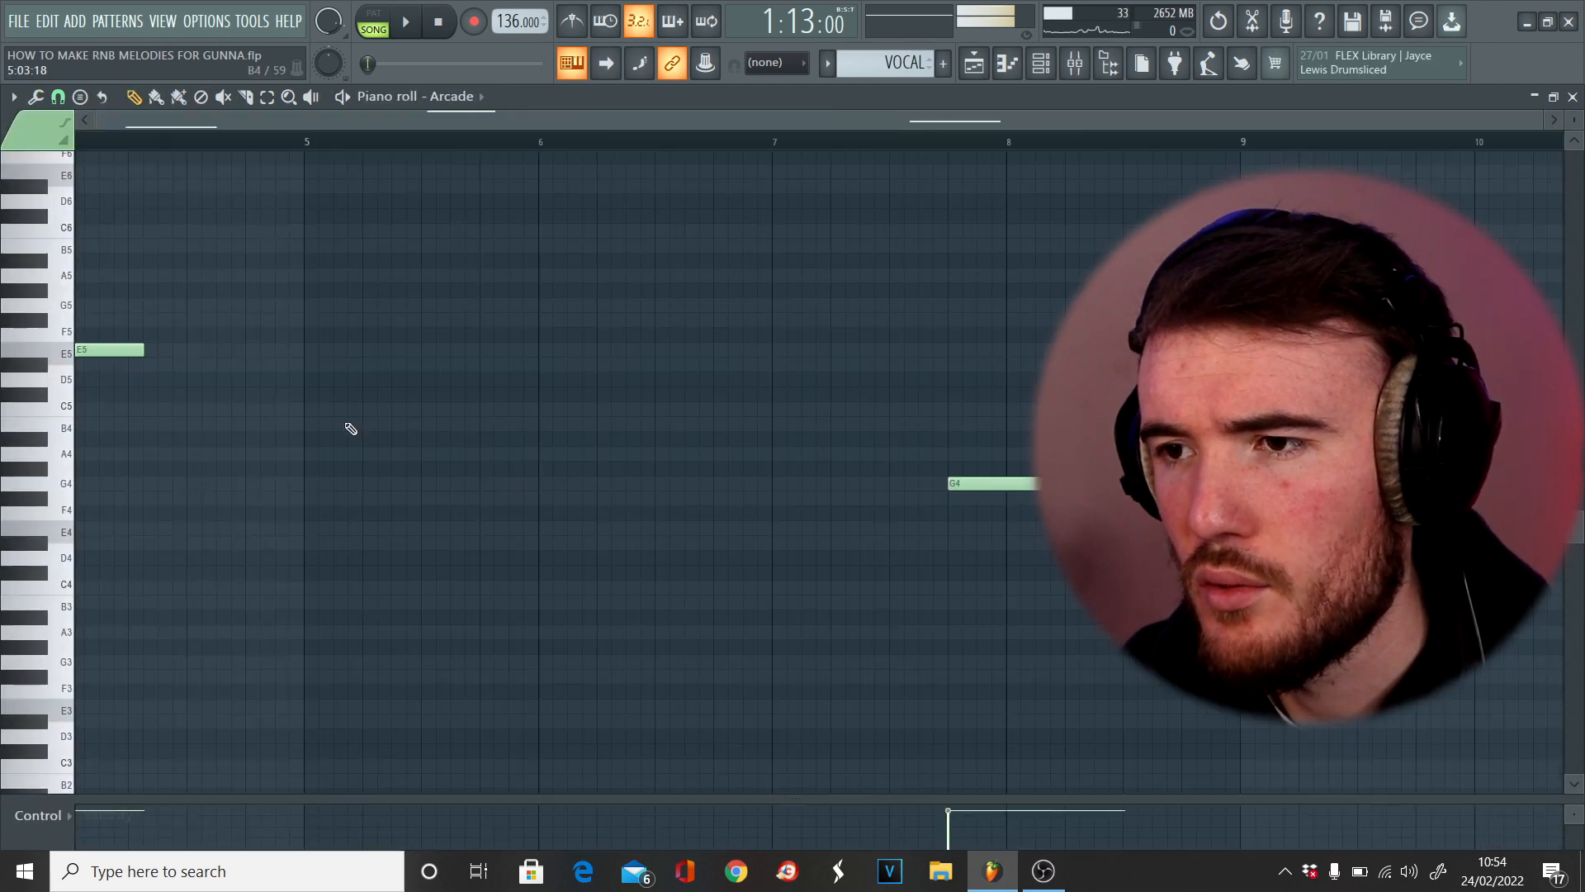
{"action": "left_click", "coordinate": [376, 13]}
{"action": "key", "text": "space"}
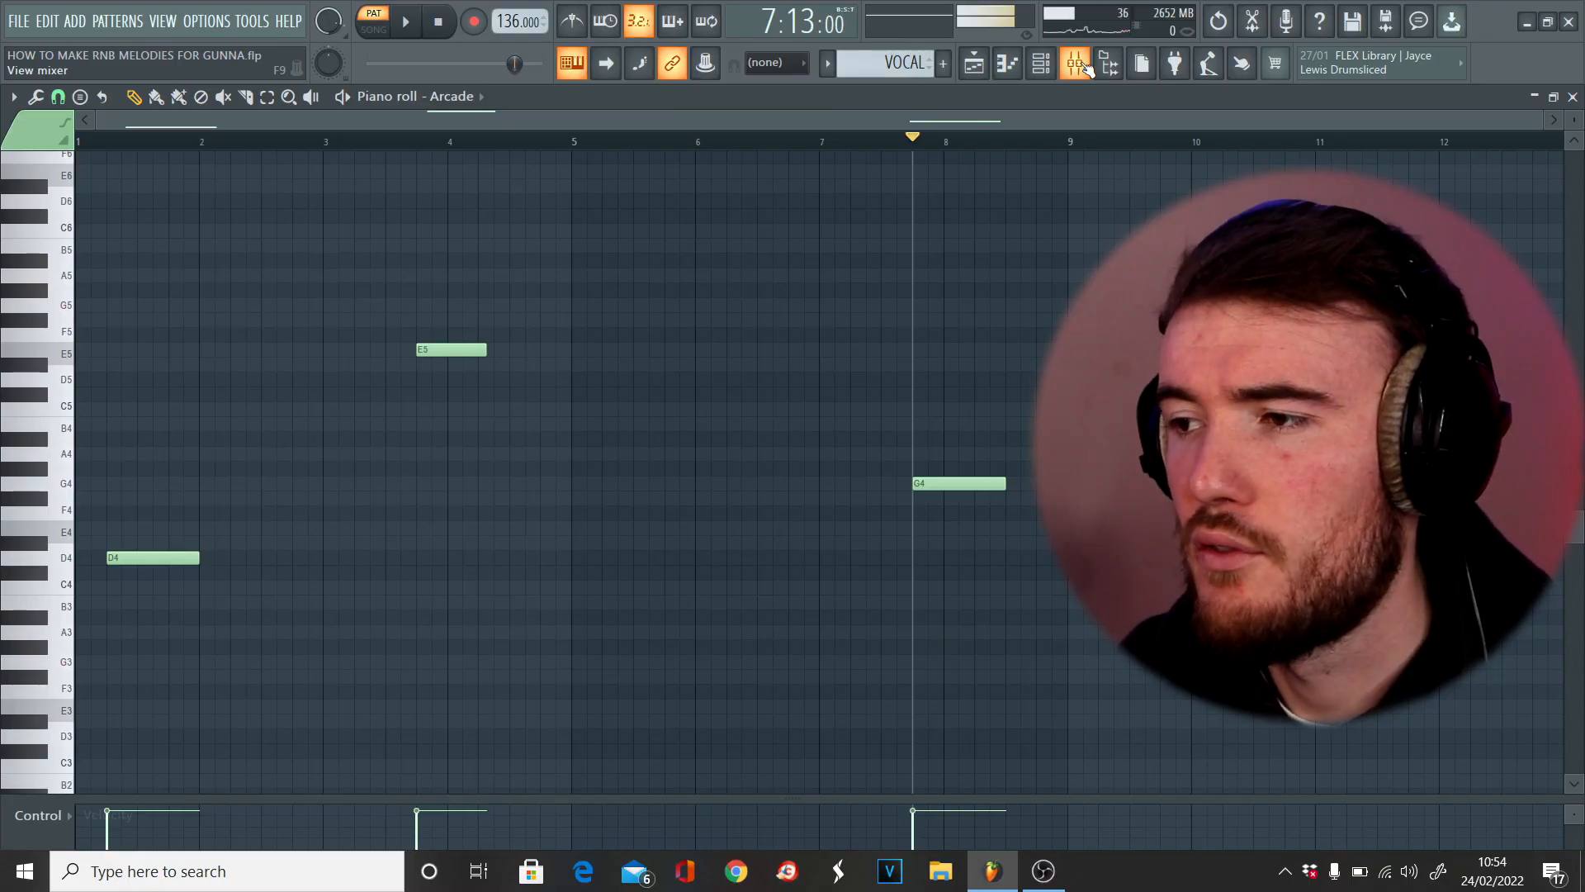
- Inspect the effects on the Arcade mixer track, opening Fruity Reeverb 2 in slot 5 and the effect in slot 6
{"action": "left_click", "coordinate": [1085, 68]}
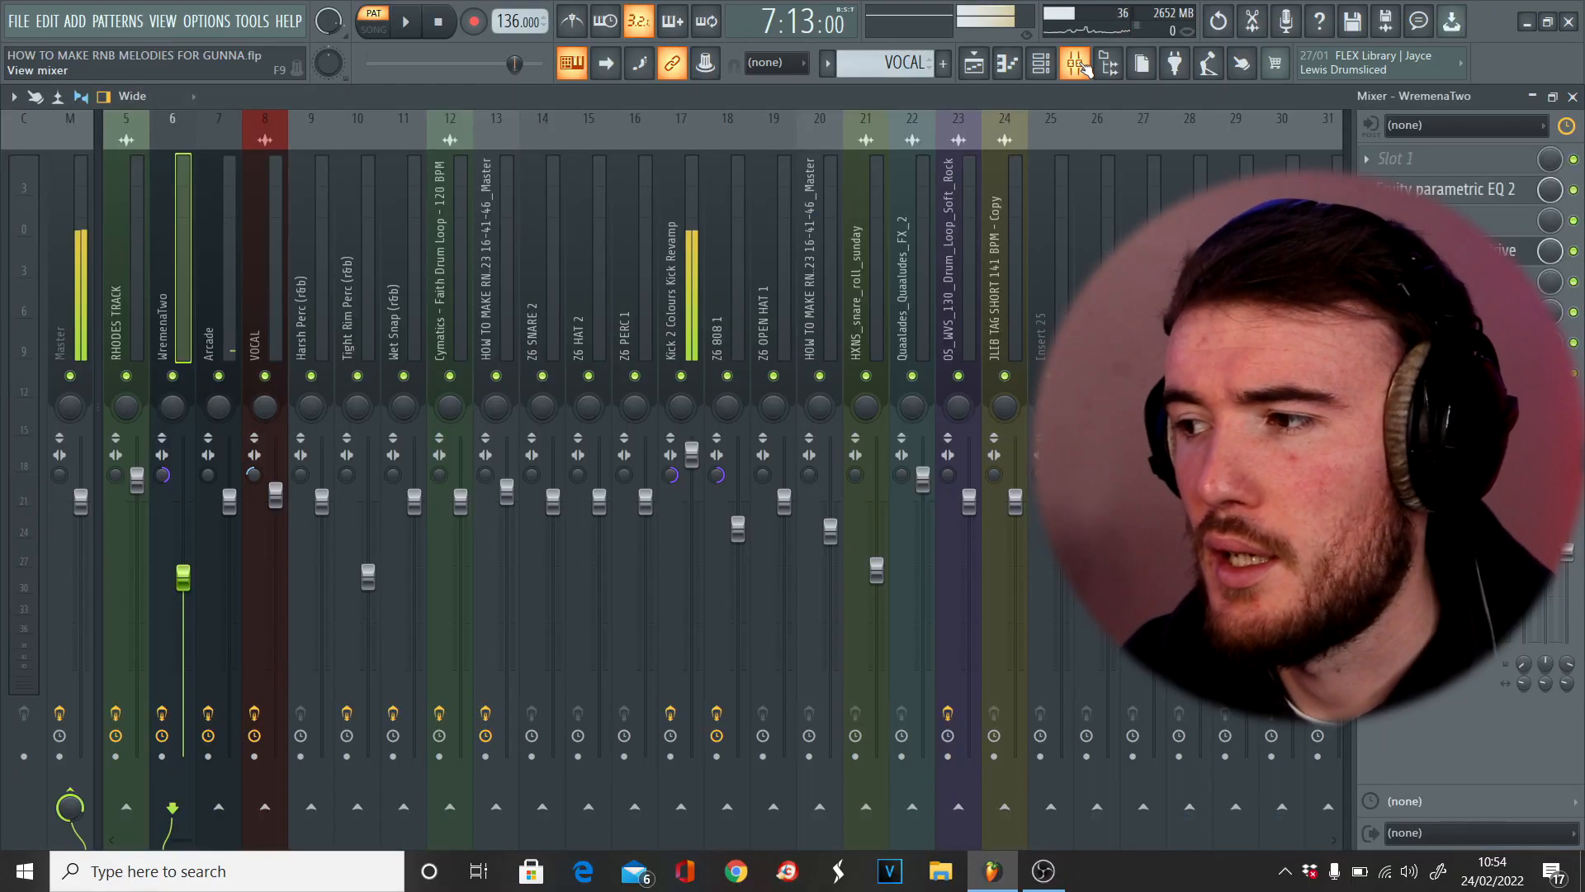
{"action": "left_click", "coordinate": [239, 312]}
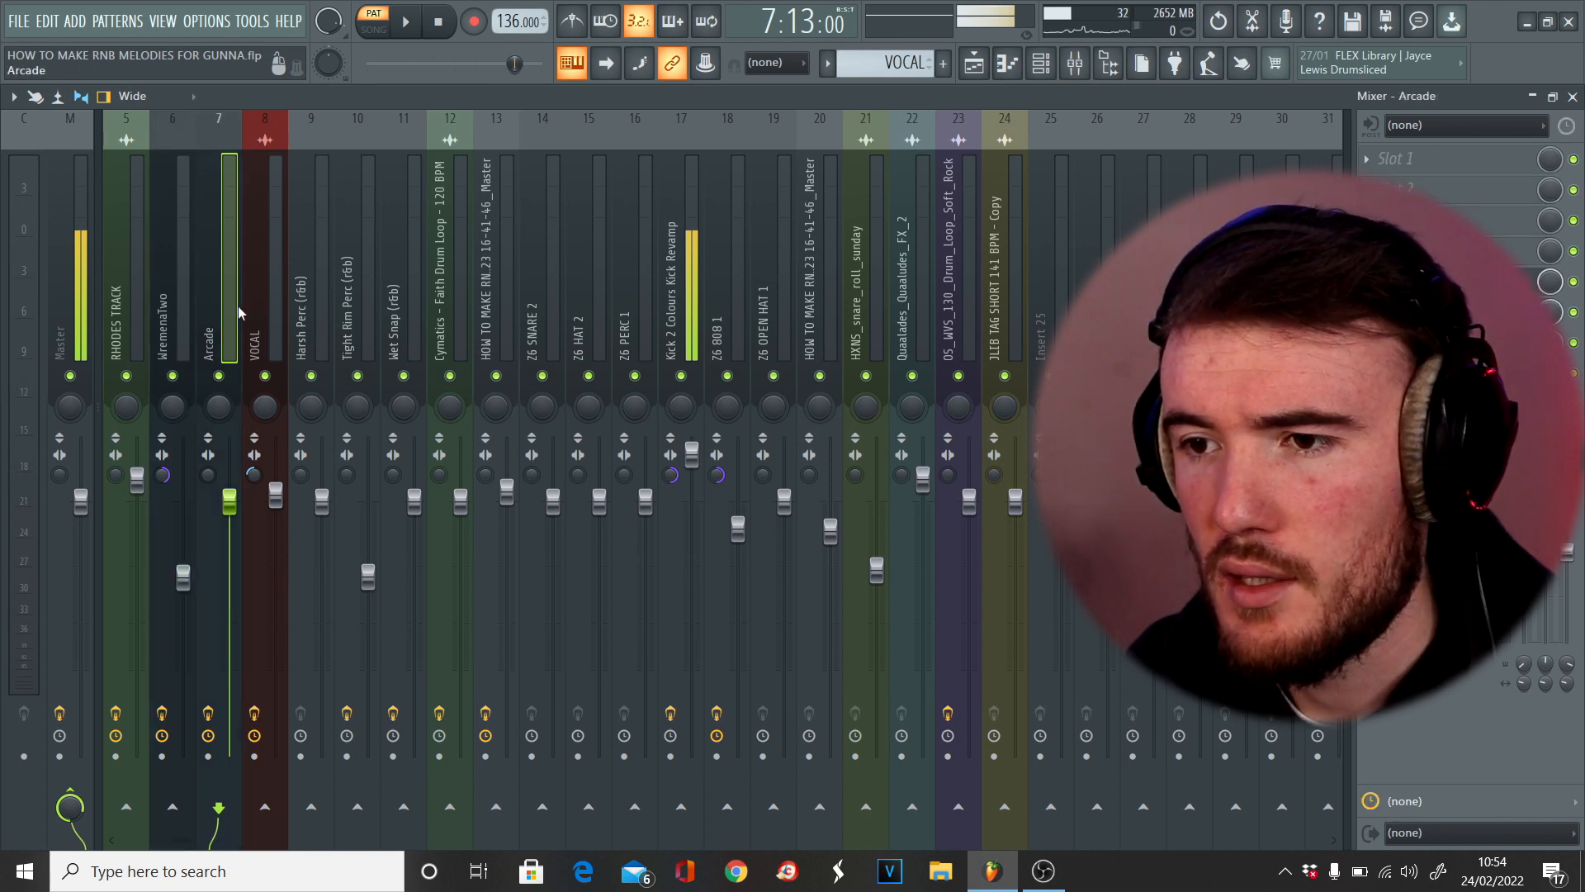
{"action": "left_click", "coordinate": [1445, 281]}
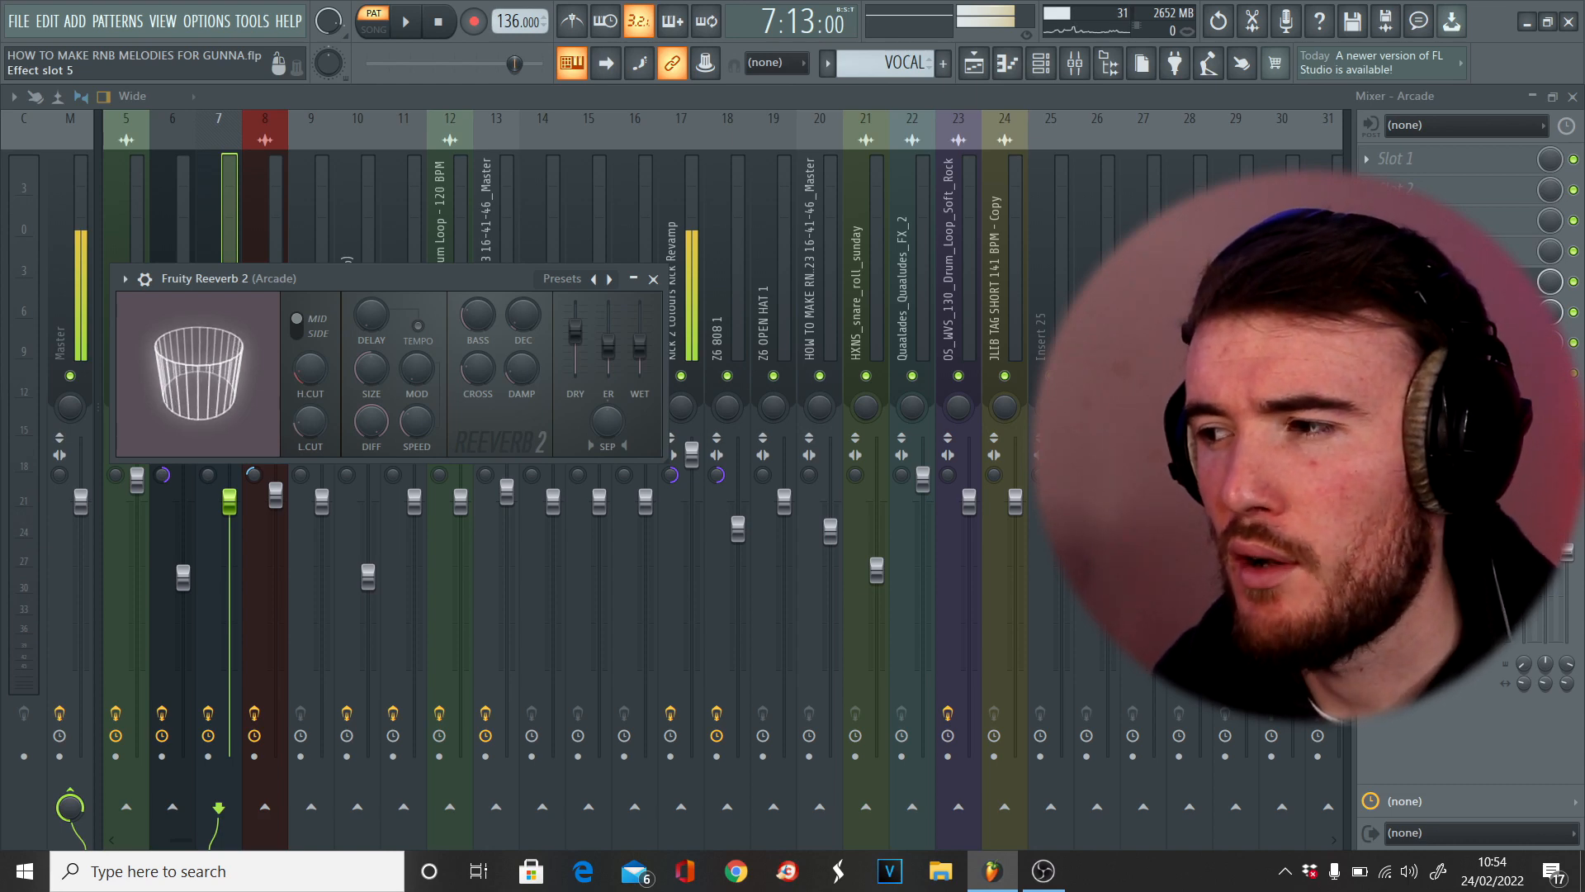
{"action": "left_click", "coordinate": [1445, 281]}
{"action": "left_click", "coordinate": [1445, 312]}
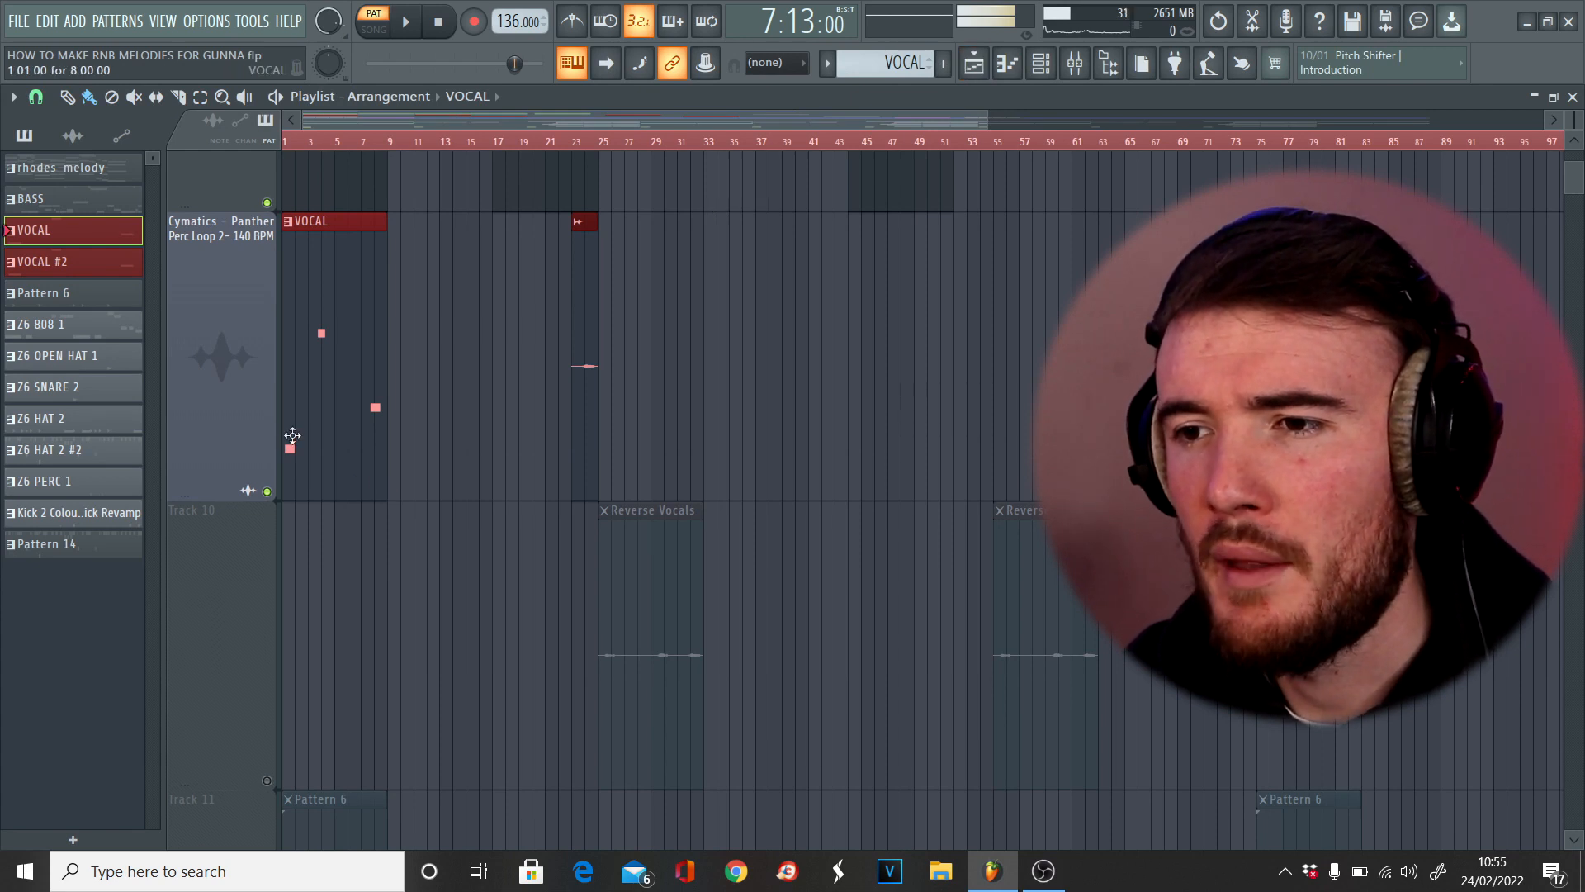
- Mute the playlist track holding the VOCAL pattern, below the VOCAL #2 audio clips on Track 8
{"action": "scroll", "coordinate": [292, 436], "scroll_direction": "up", "scroll_amount": 3}
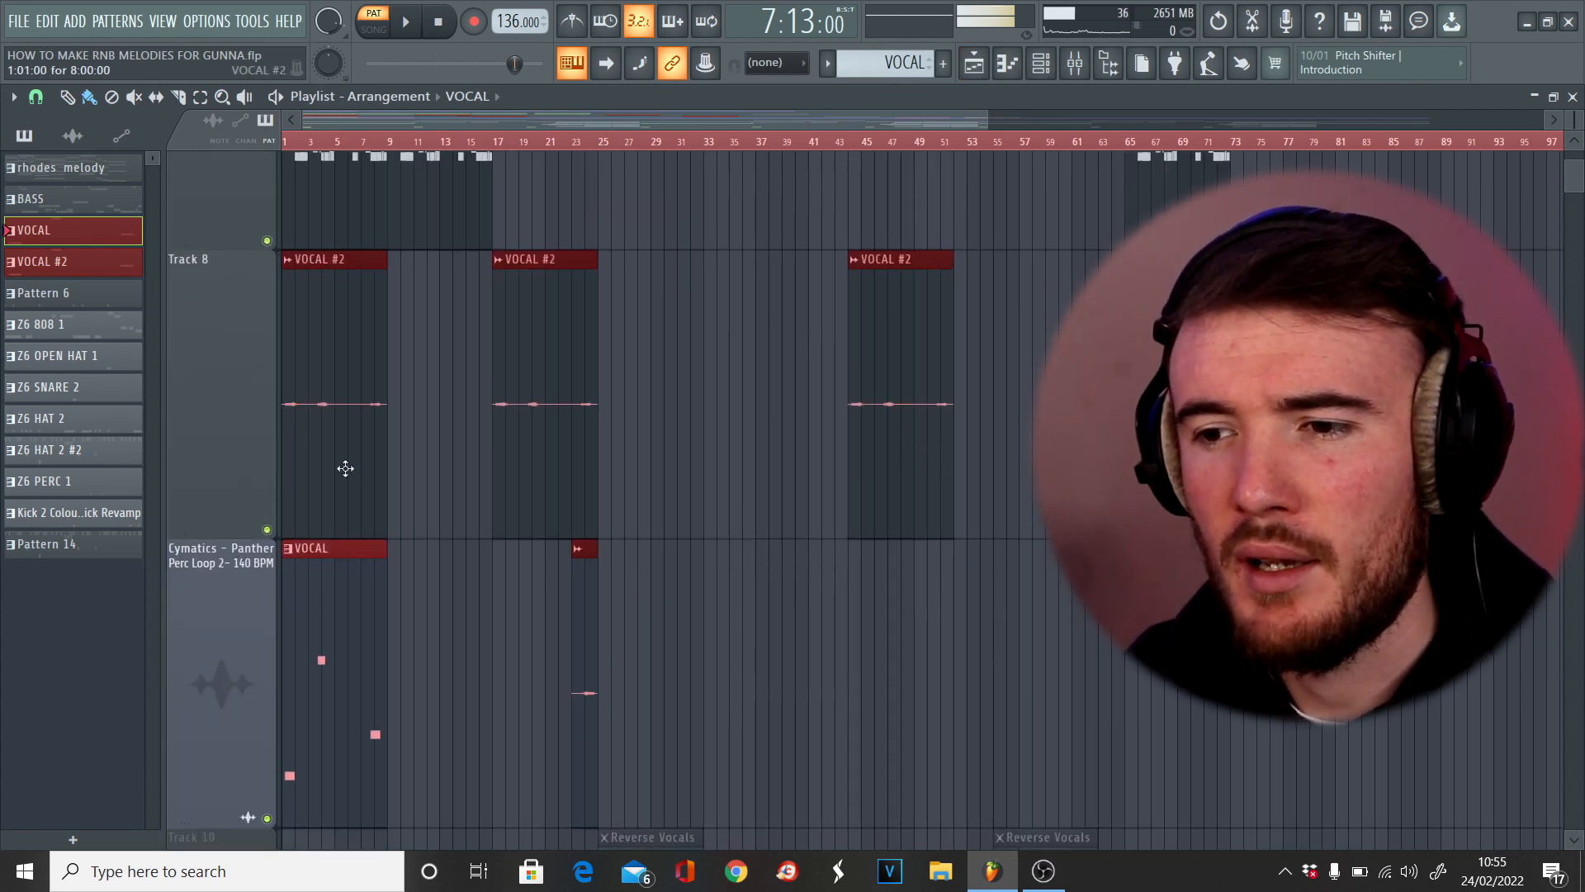
{"action": "left_click", "coordinate": [266, 818]}
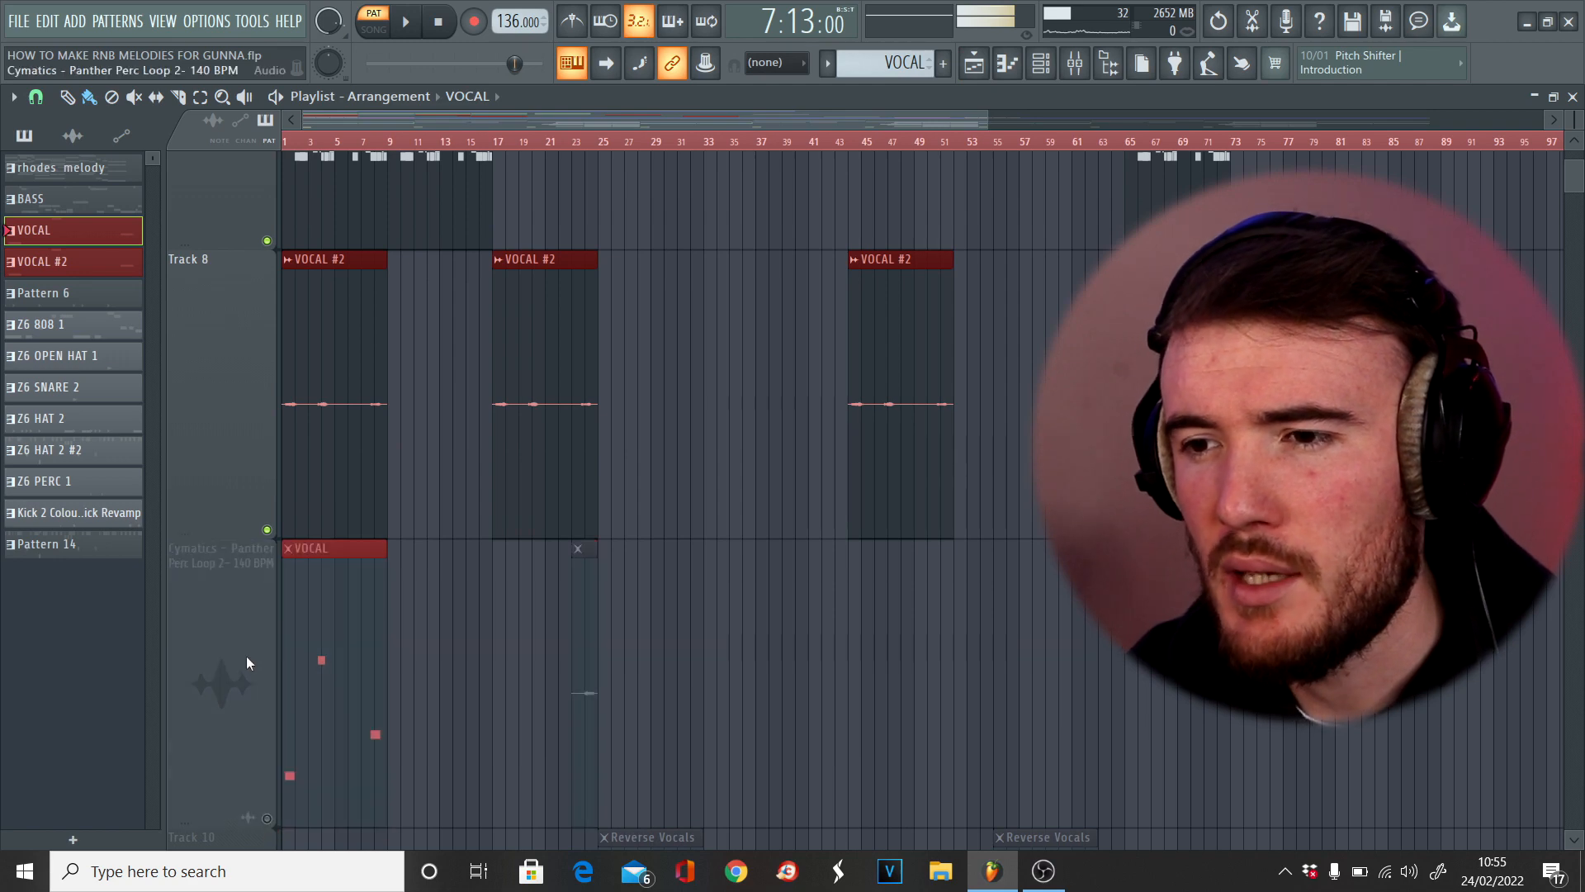
{"action": "scroll", "coordinate": [246, 656], "scroll_direction": "up", "scroll_amount": 2}
{"action": "scroll", "coordinate": [246, 655], "scroll_direction": "up", "scroll_amount": 3}
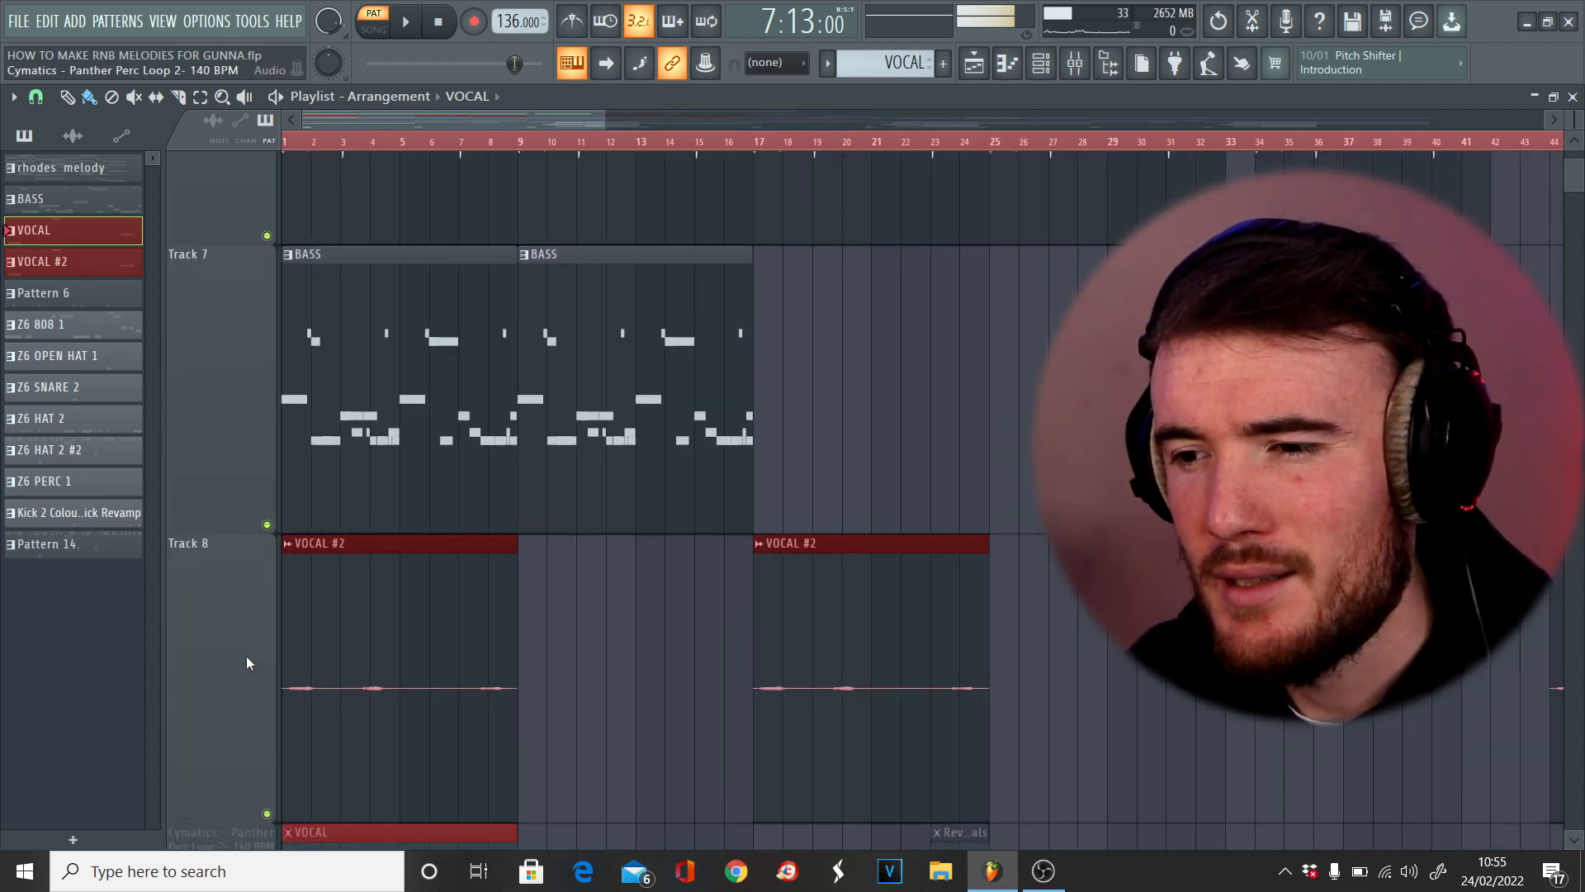
- Find the VOCAL #2 clip's mixer track and open its Fruity Limiter to examine the settings
{"action": "double_click", "coordinate": [353, 683]}
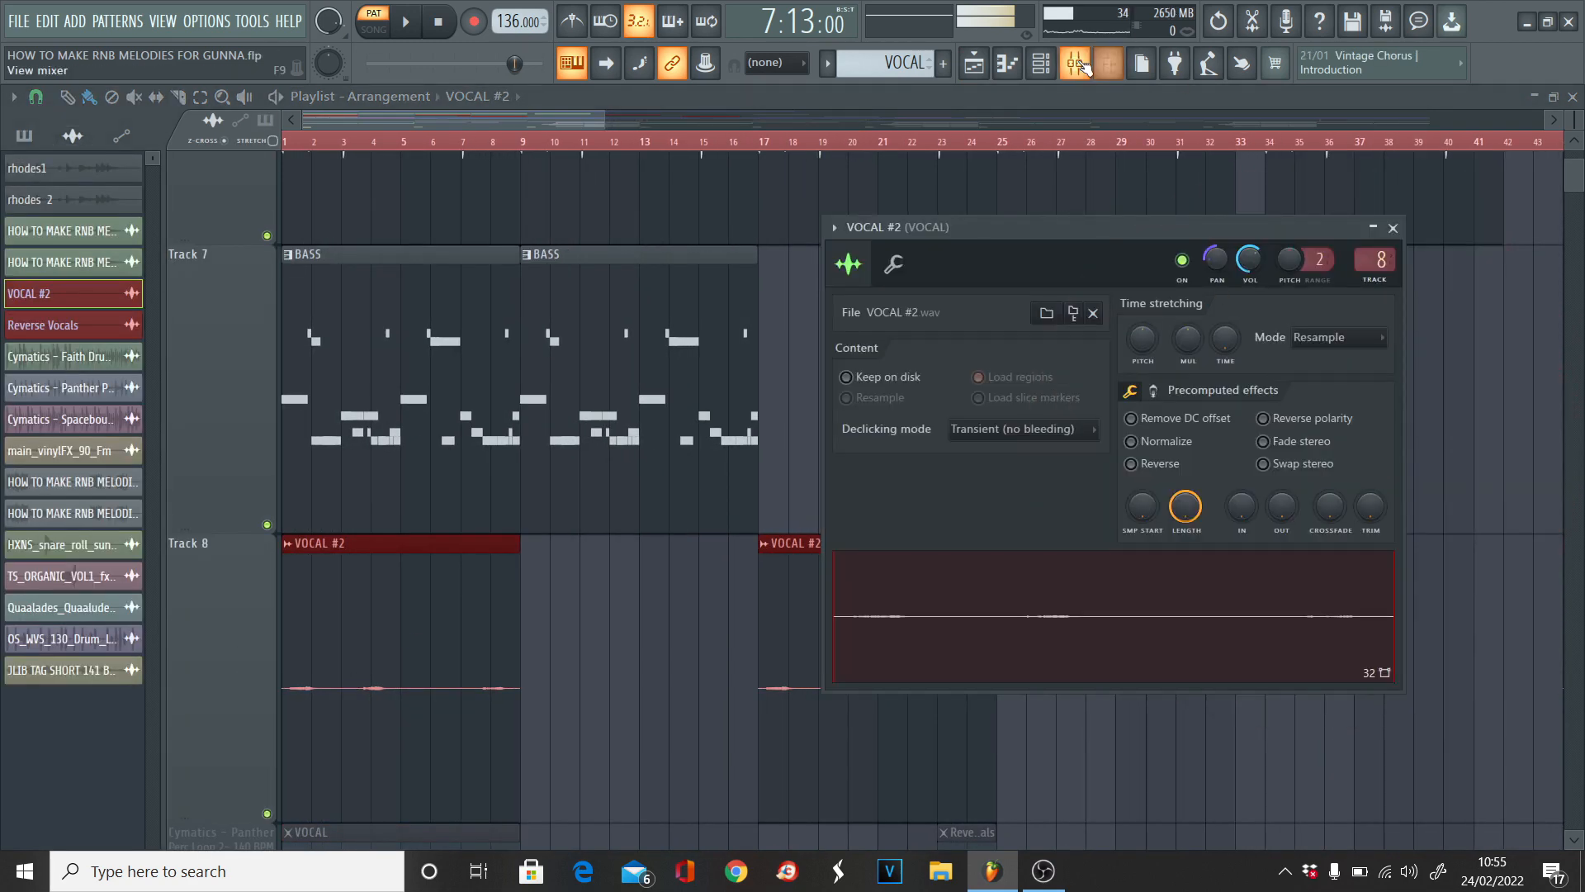
{"action": "left_click", "coordinate": [1075, 63]}
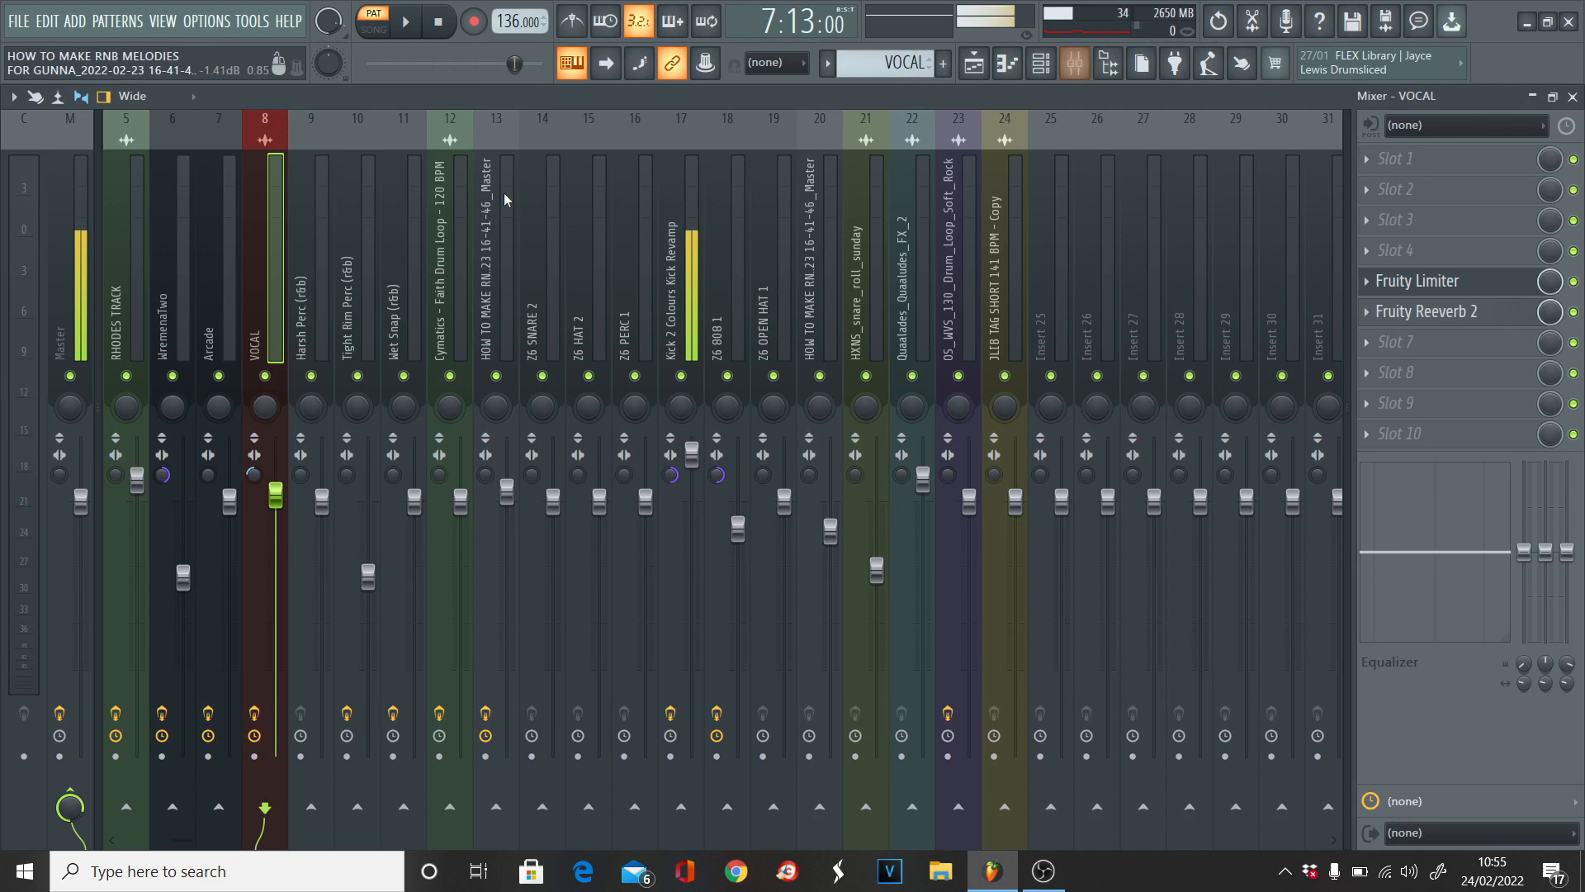
{"action": "left_click", "coordinate": [1476, 293]}
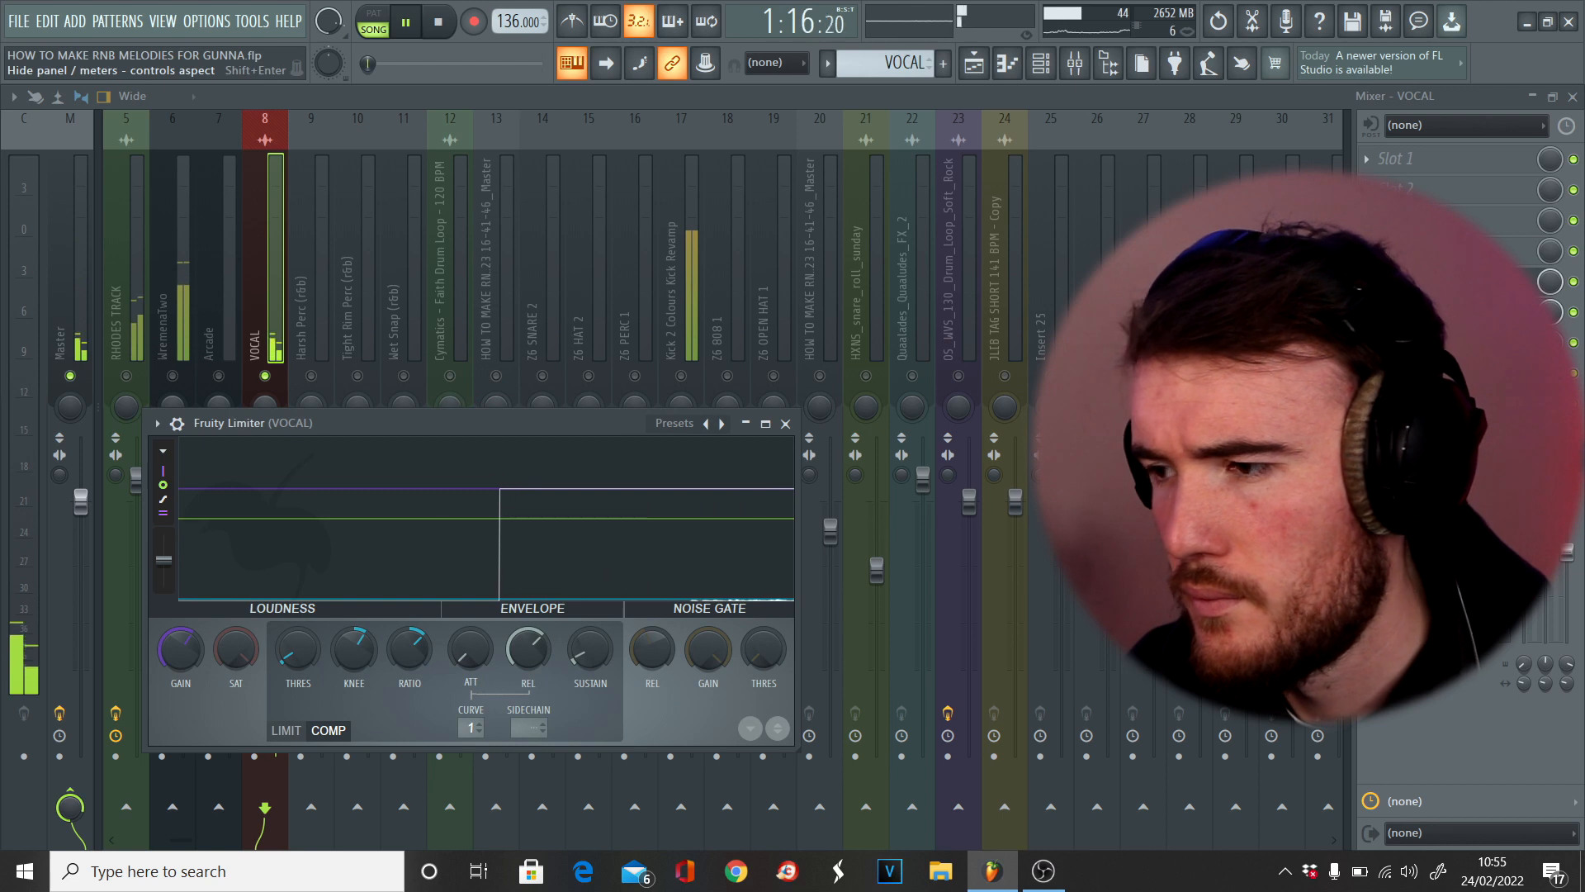
- Audition the VOCAL mixer track with effect slots 5 and 6 bypassed, and re-enable both slots
{"action": "left_click", "coordinate": [1573, 282]}
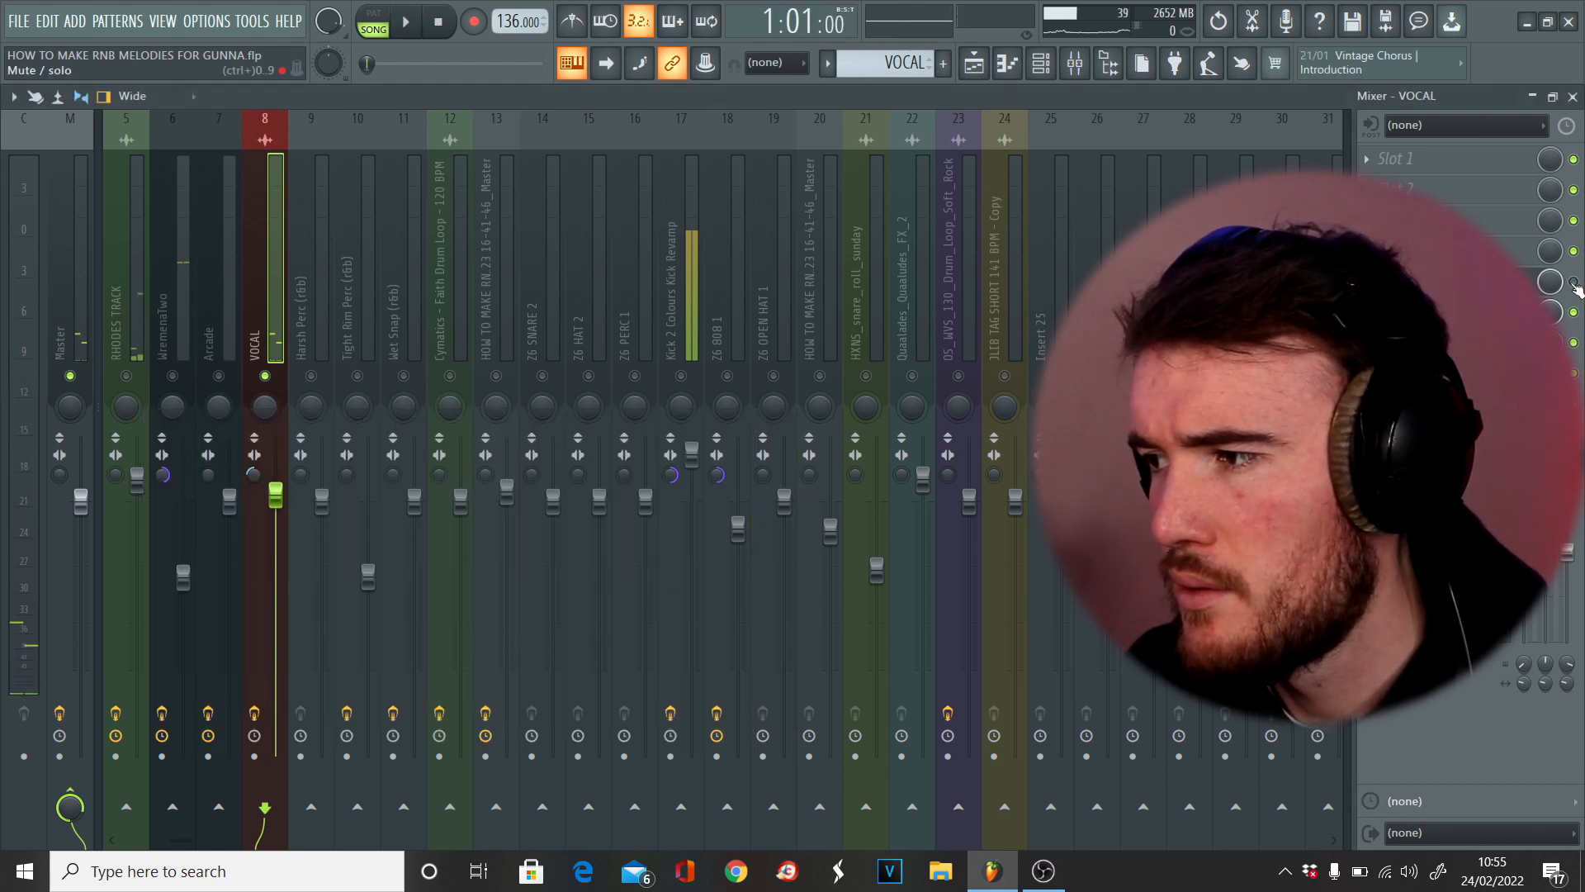
{"action": "key", "text": "space"}
{"action": "left_click", "coordinate": [1575, 311]}
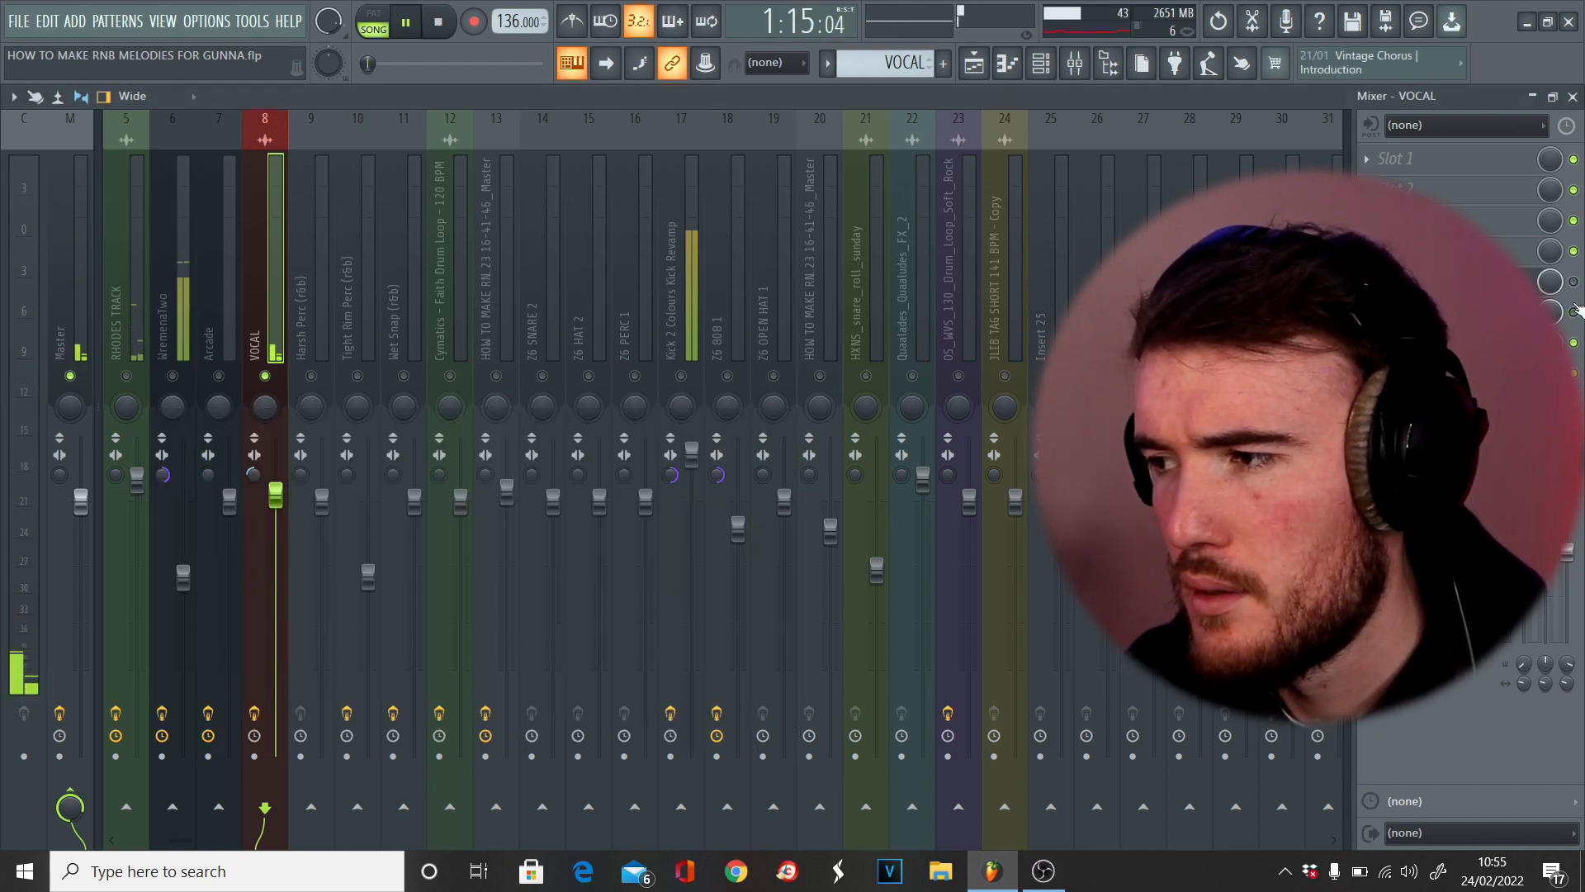
{"action": "left_click", "coordinate": [1573, 283]}
{"action": "left_click", "coordinate": [1574, 311]}
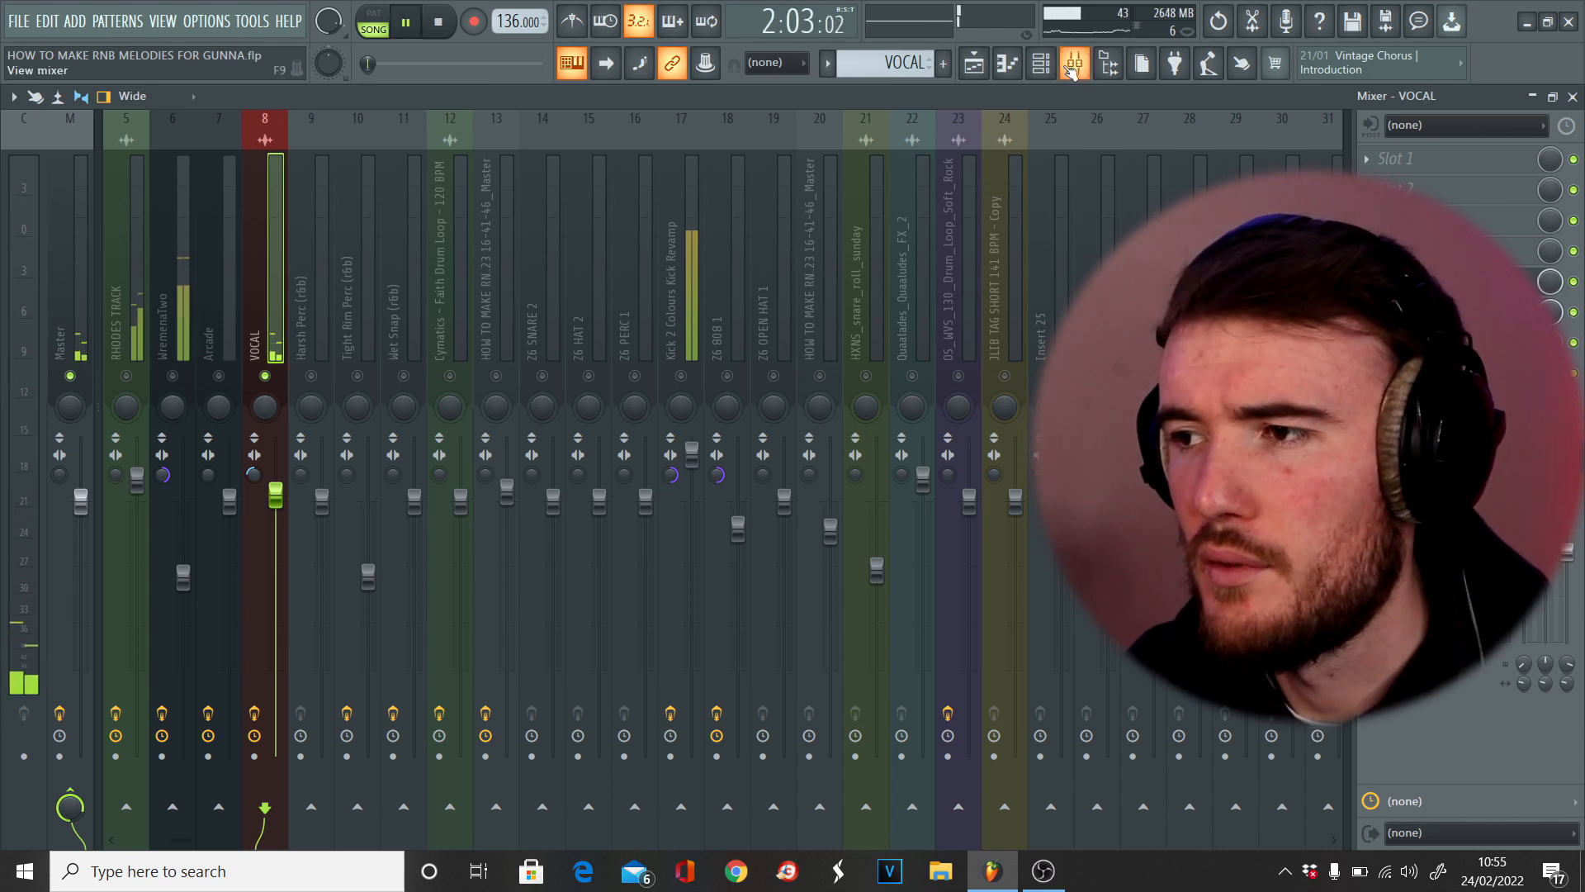
- Stop playback and return to the playlist to examine the options of the VOCAL #2 audio clip at bar 17, including Make unique
{"action": "left_click", "coordinate": [1044, 68]}
{"action": "left_click", "coordinate": [977, 68]}
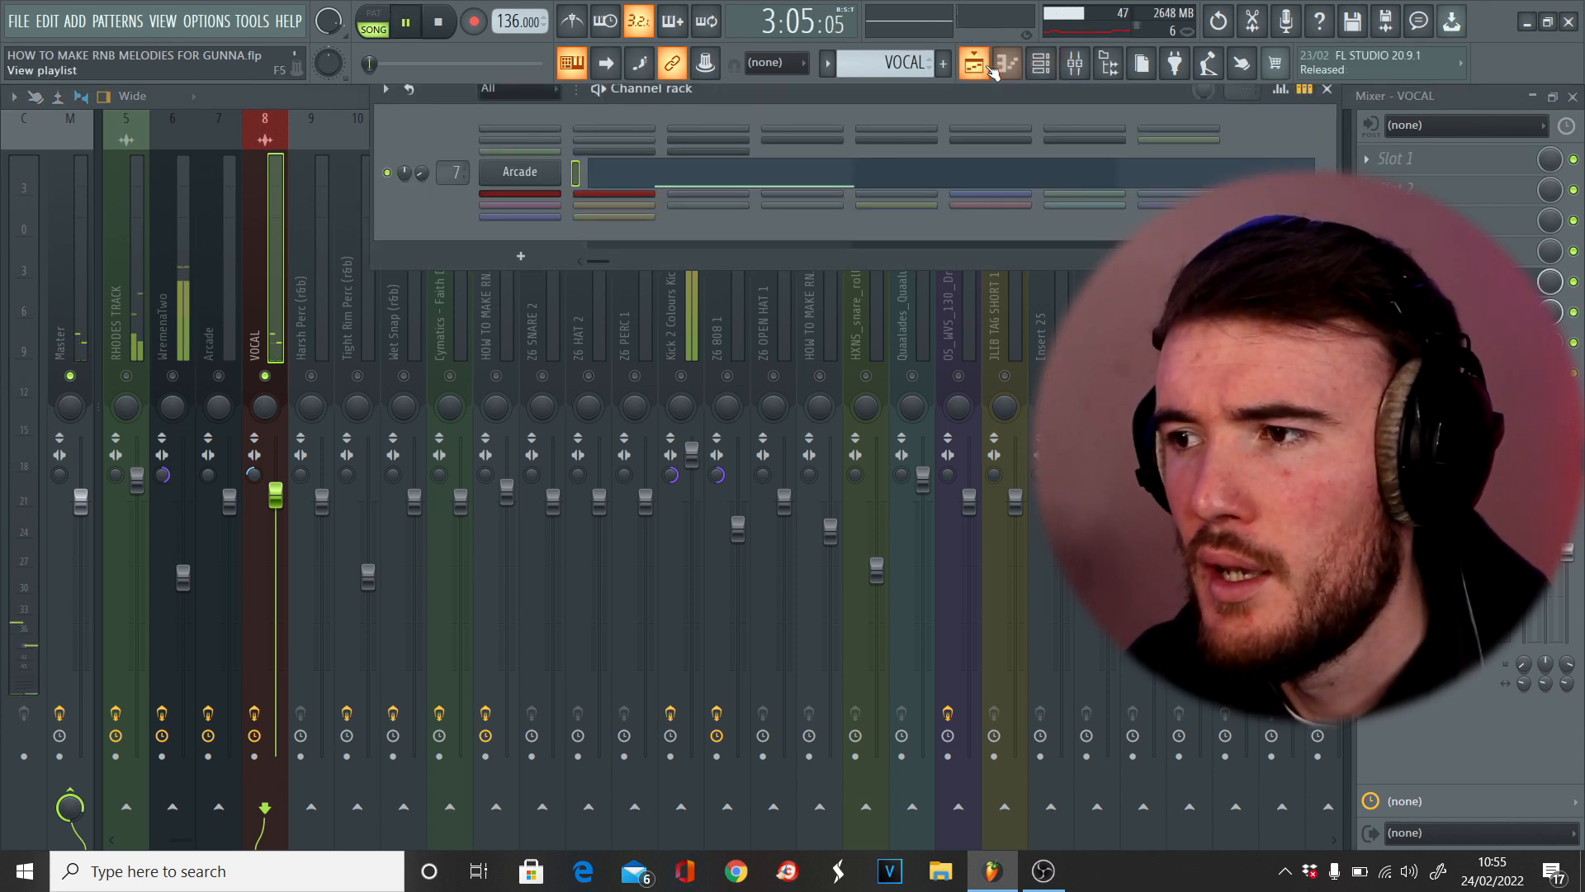
{"action": "key", "text": "space"}
{"action": "scroll", "coordinate": [429, 718], "scroll_direction": "down", "scroll_amount": 3}
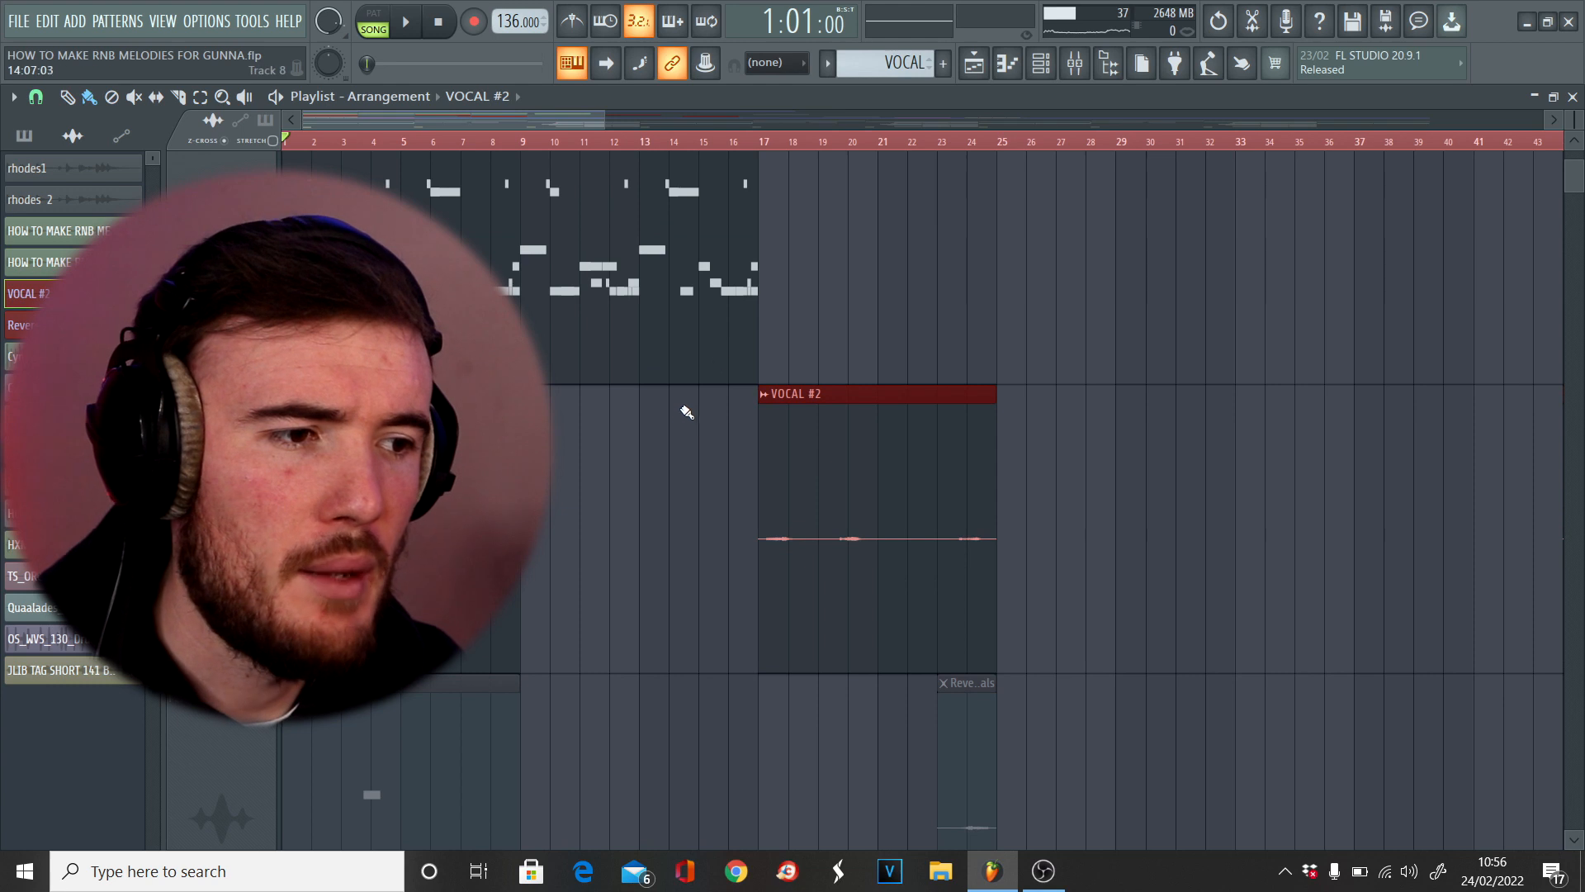
{"action": "left_click", "coordinate": [762, 394]}
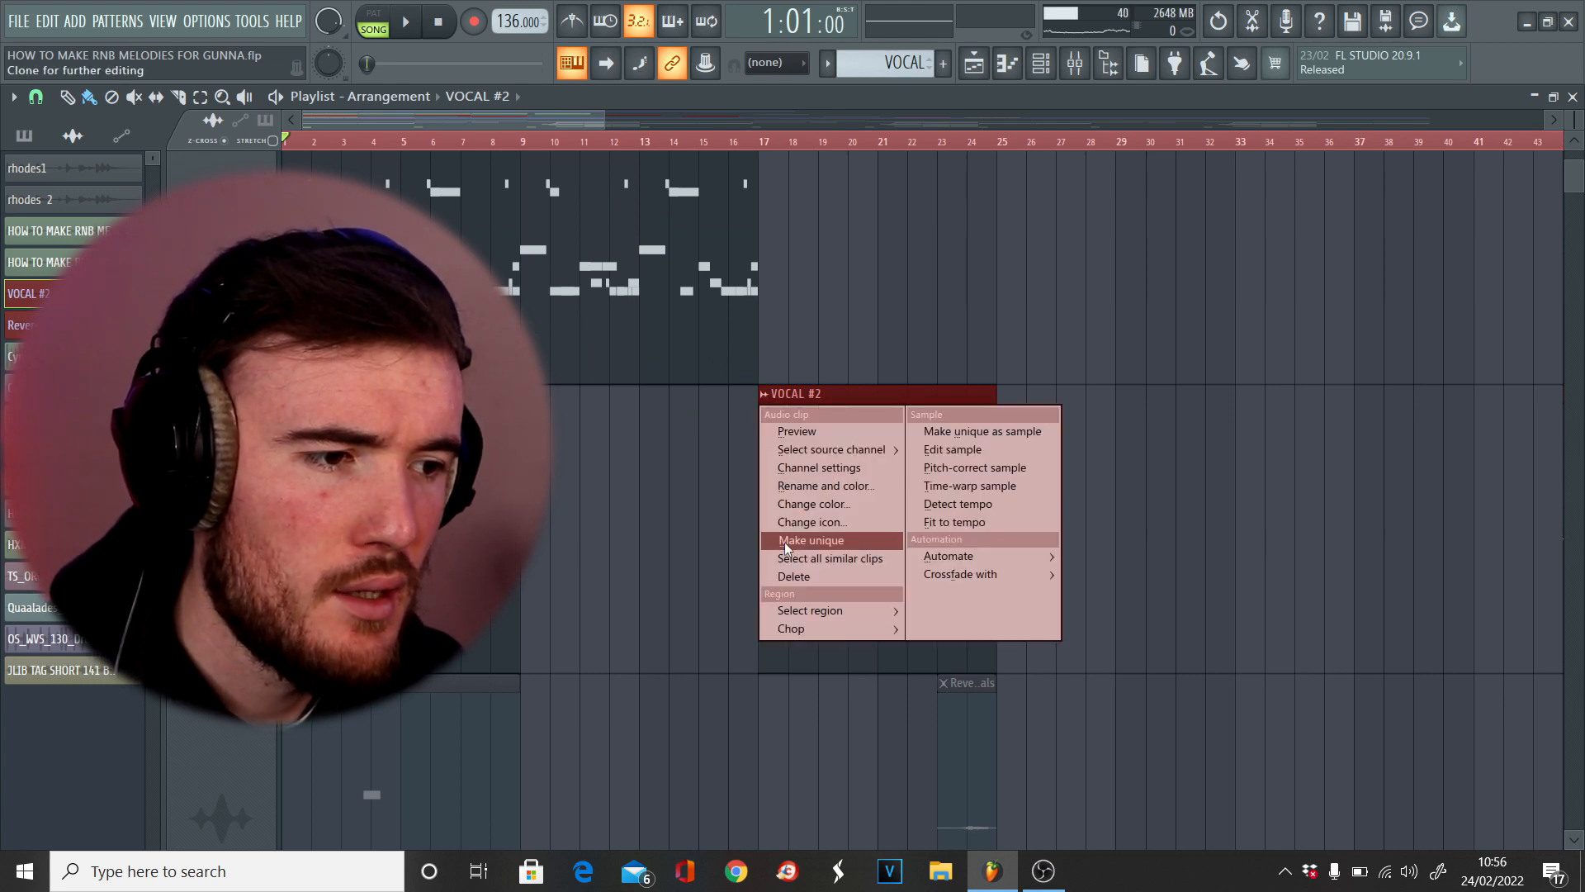
{"action": "left_click", "coordinate": [1451, 559]}
{"action": "scroll", "coordinate": [1048, 468], "scroll_direction": "down", "scroll_amount": 7}
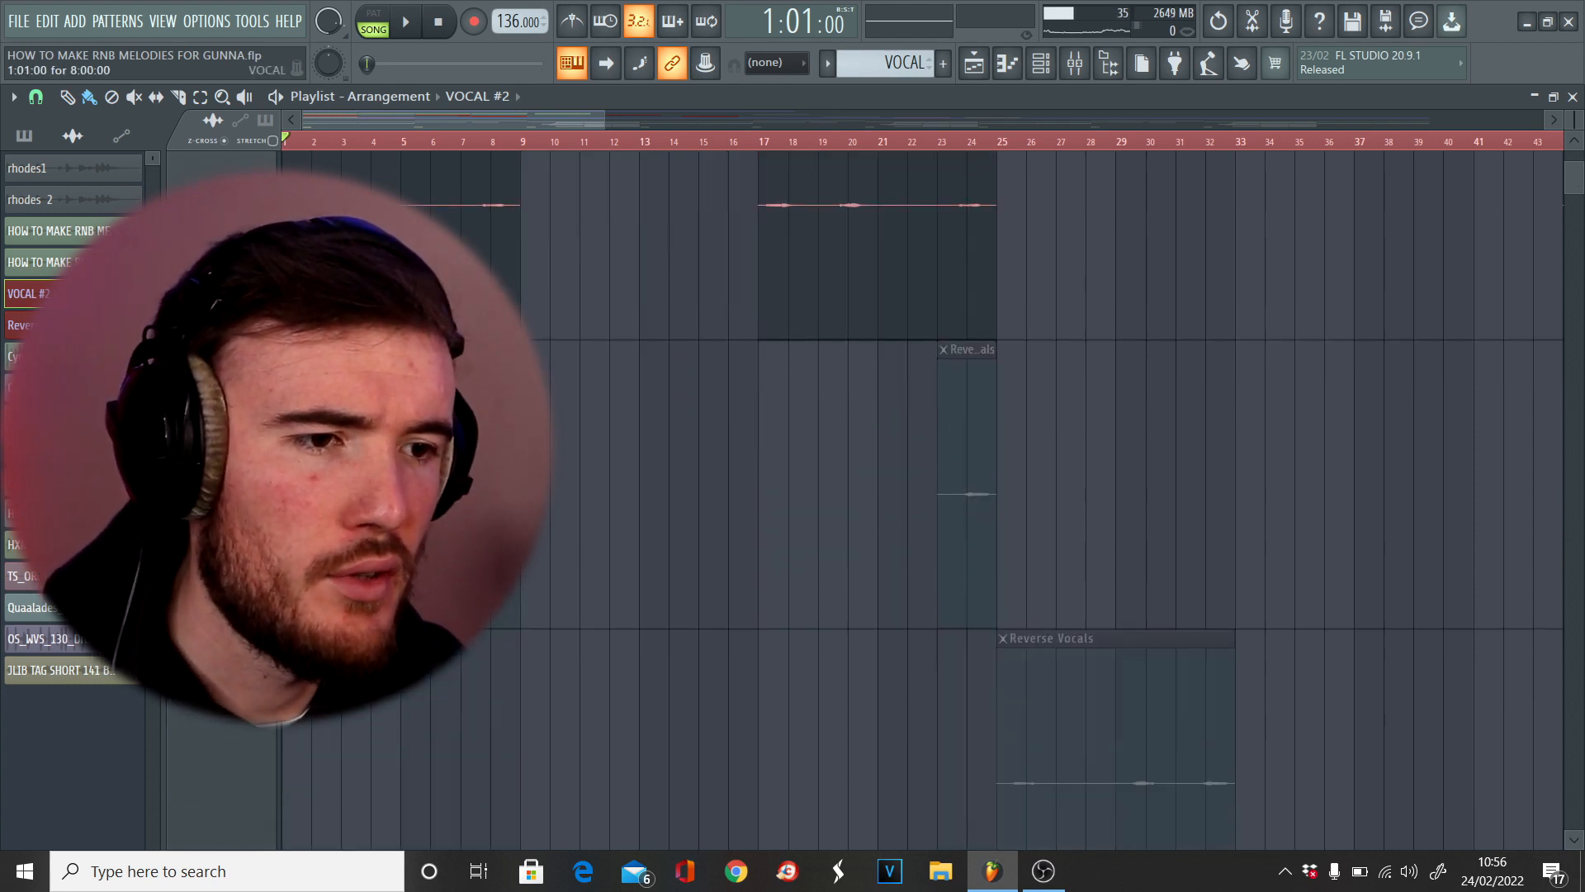
- Unmute the playlist track holding the short Reverse Vocals clip and audition it from bar 23
{"action": "left_click", "coordinate": [966, 349]}
{"action": "left_click", "coordinate": [938, 142]}
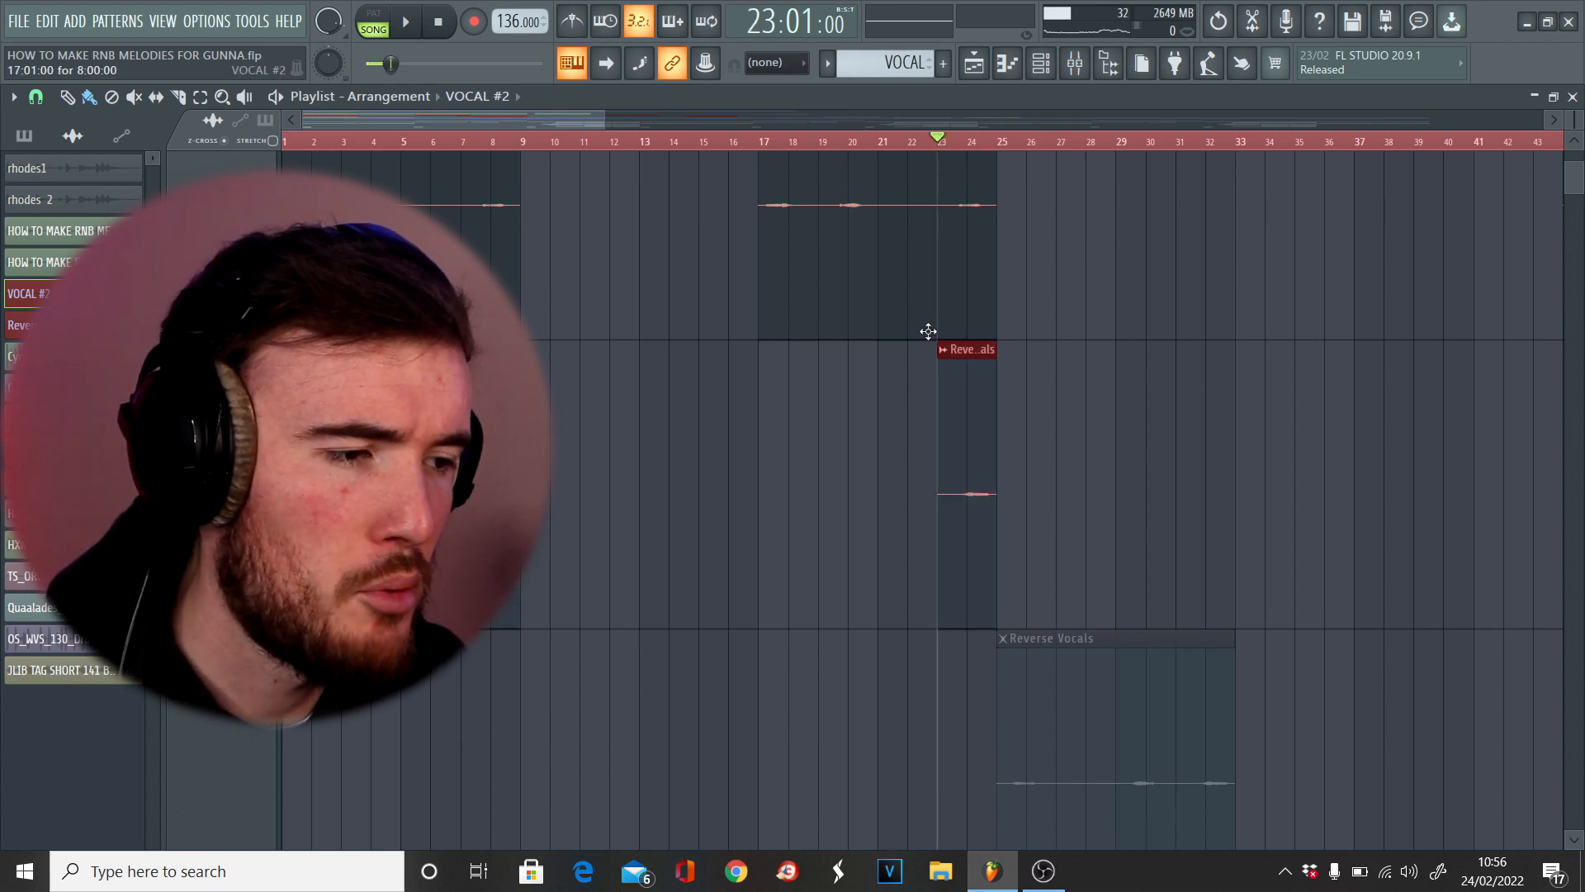
{"action": "key", "text": "space"}
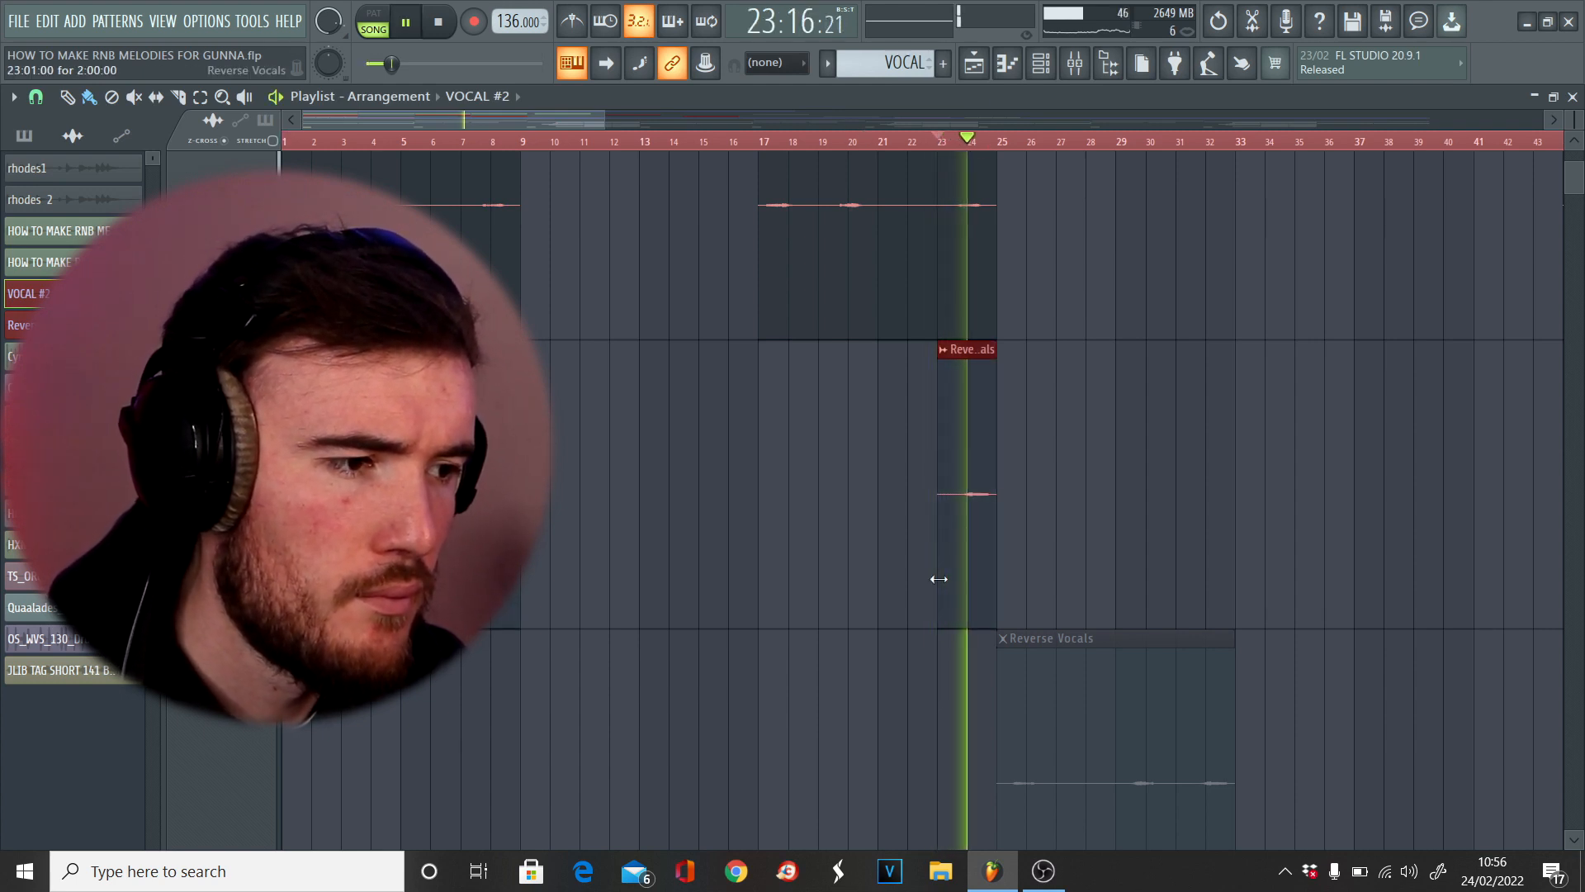
{"action": "key", "text": "space"}
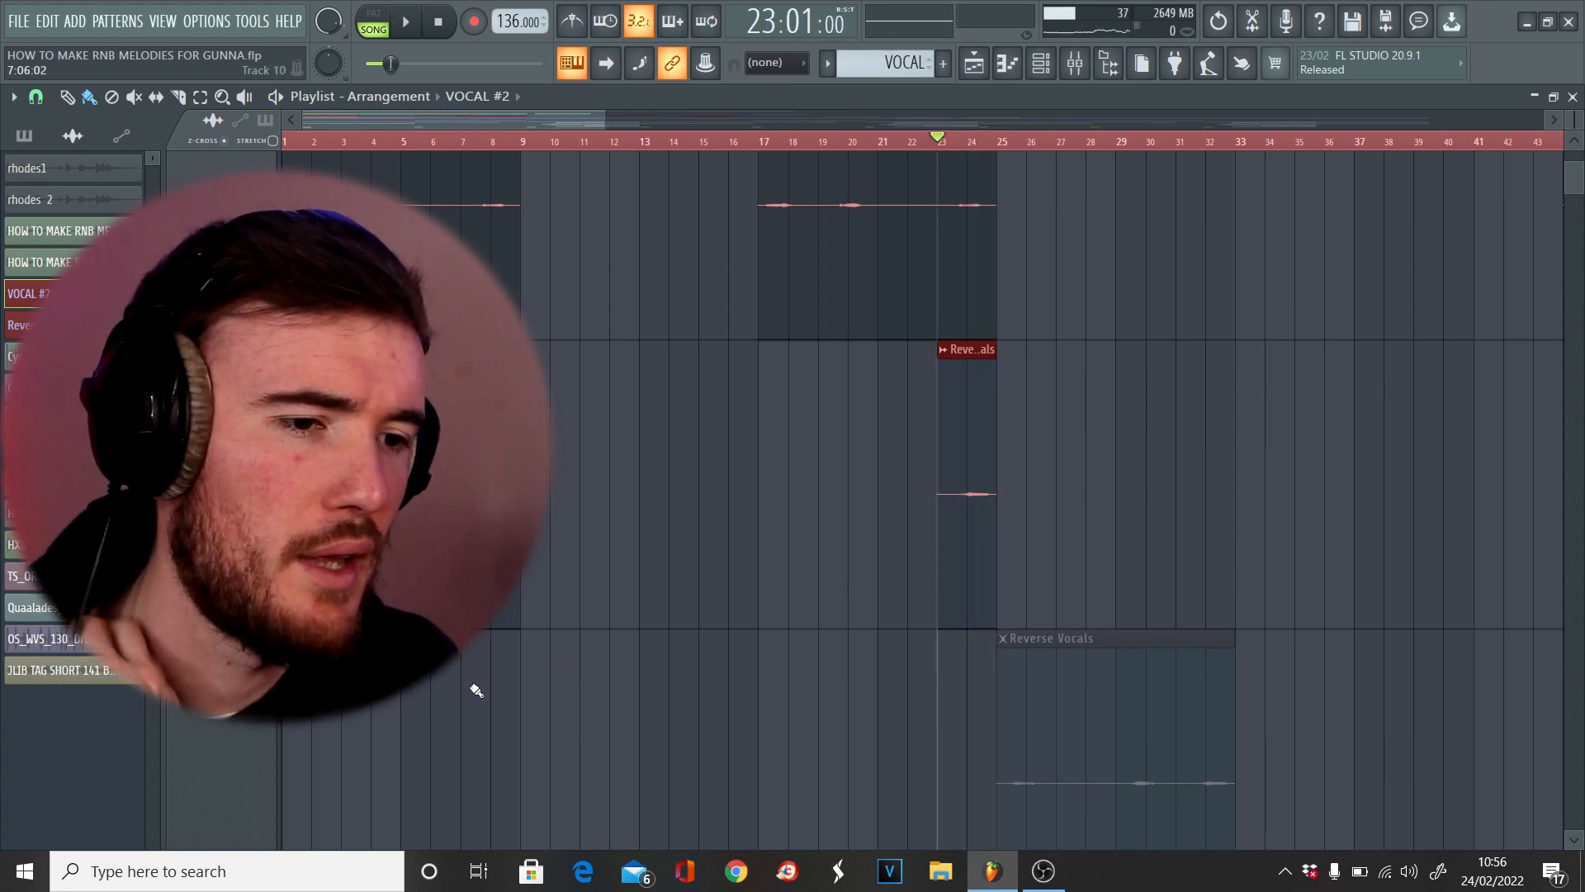
- Unmute Track 10 with the longer Reverse Vocals clip and start playback
{"action": "scroll", "coordinate": [272, 725], "scroll_direction": "down", "scroll_amount": 3}
{"action": "left_click", "coordinate": [273, 724]}
{"action": "key", "text": "space"}
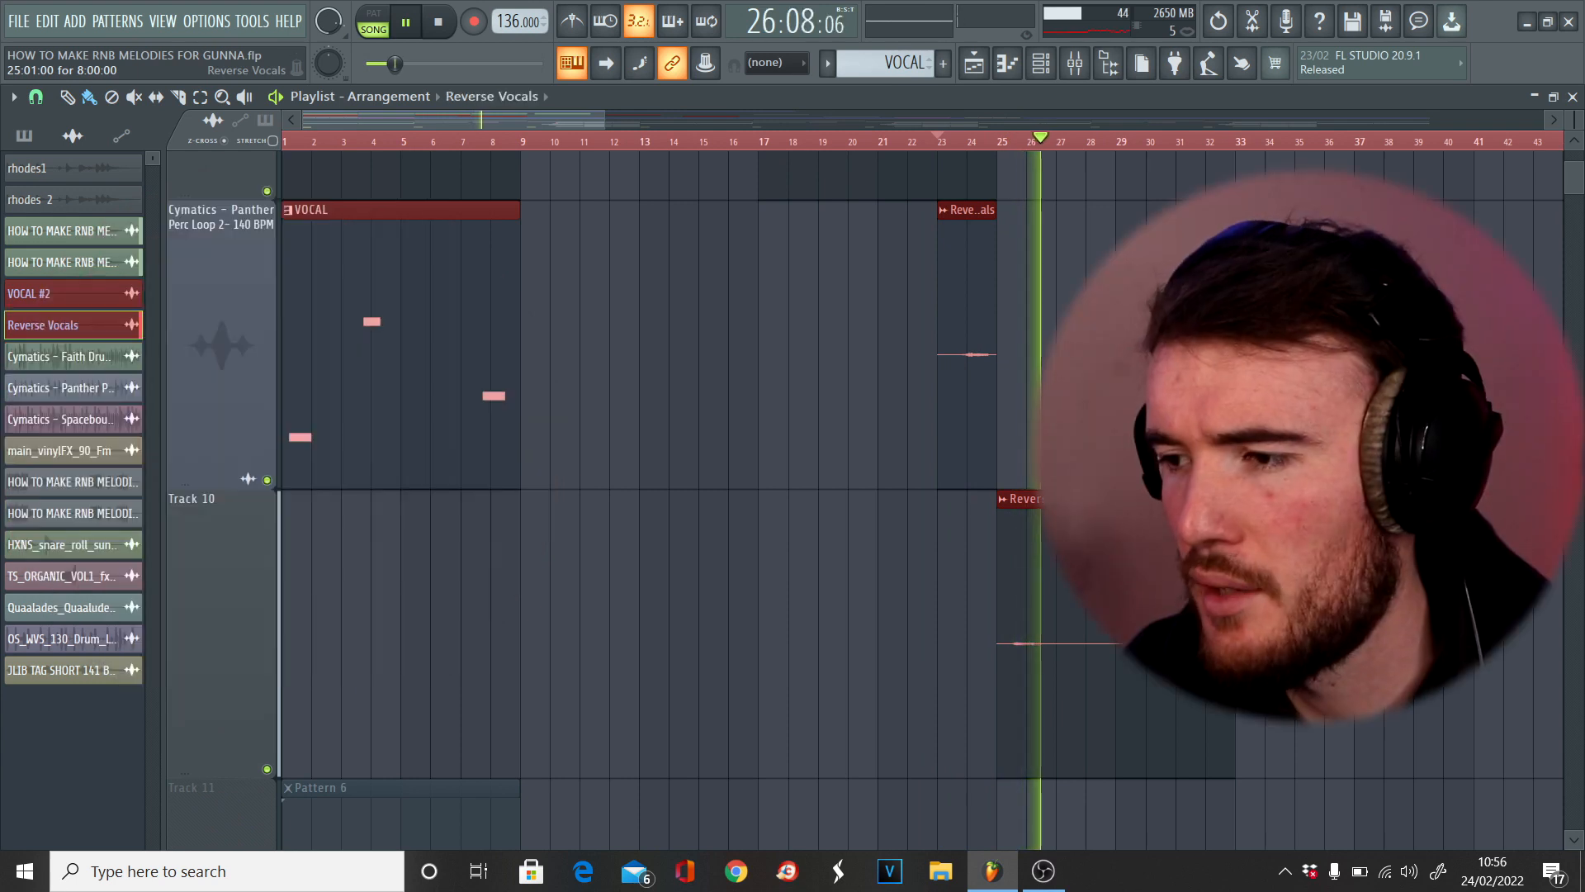
- Inspect the Reverse option in the Reverse Vocals channel settings and view the options of the clip at bar 25
{"action": "double_click", "coordinate": [1111, 561]}
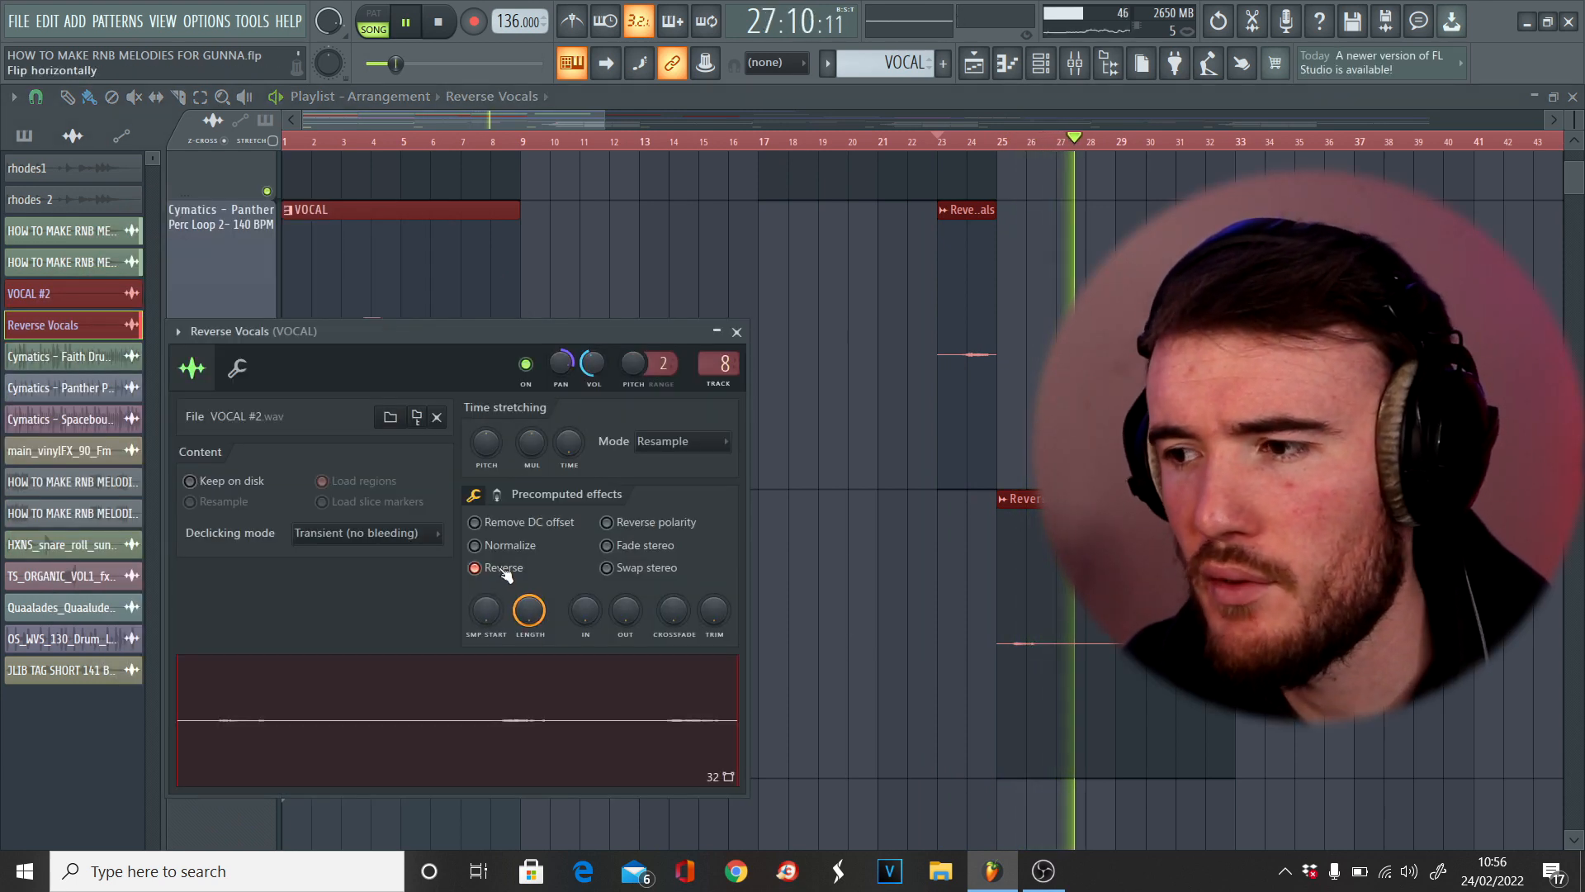
{"action": "scroll", "coordinate": [1082, 268], "scroll_direction": "up", "scroll_amount": 5}
{"action": "scroll", "coordinate": [1083, 268], "scroll_direction": "down", "scroll_amount": 4}
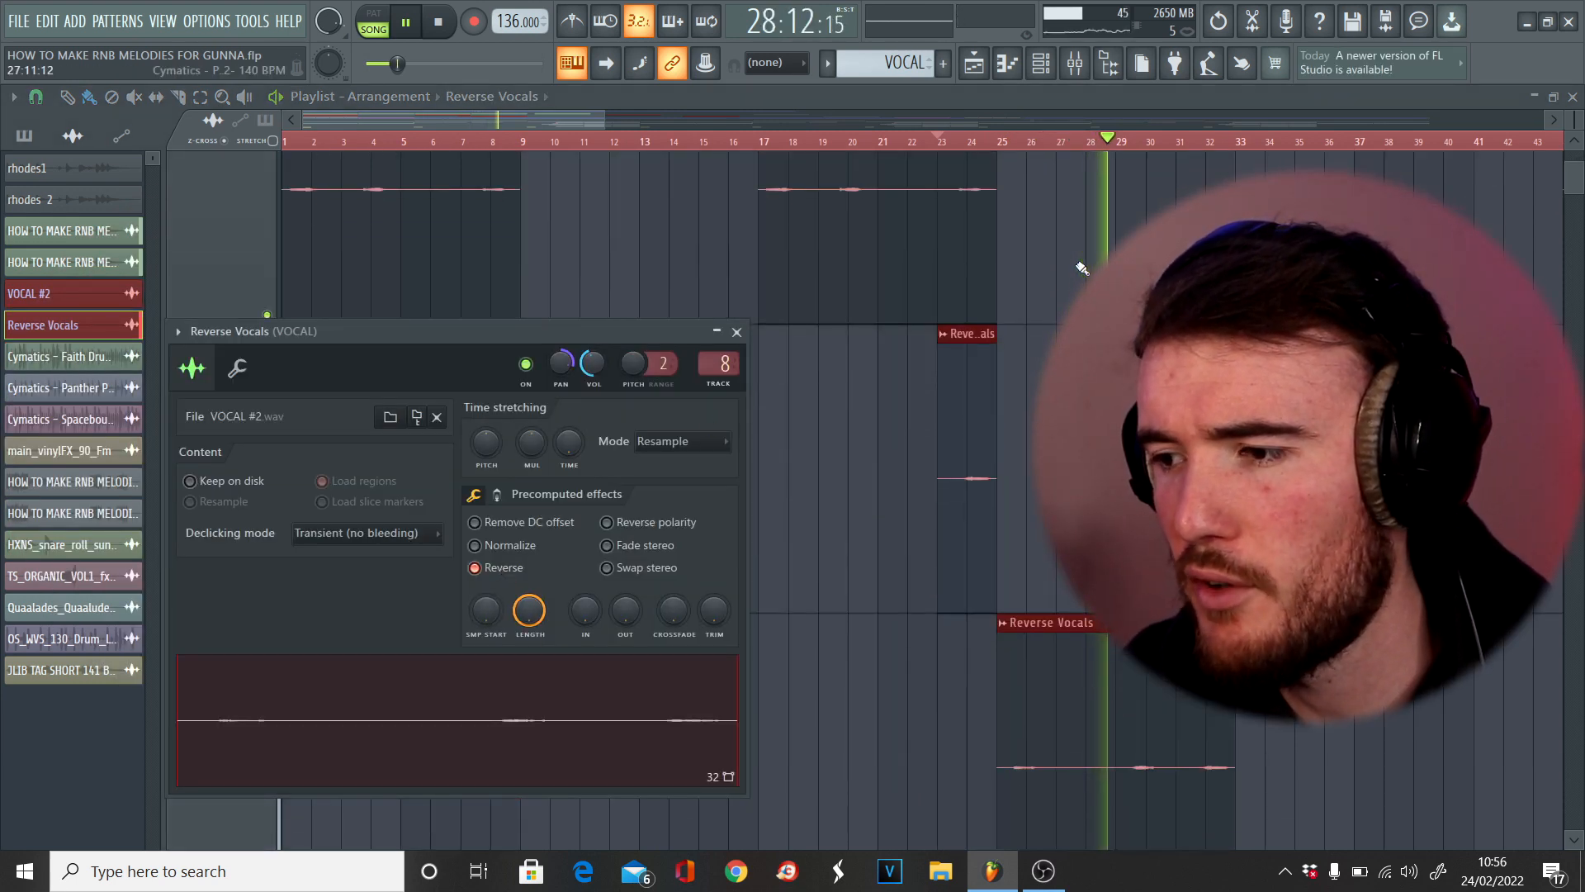
{"action": "right_click", "coordinate": [1003, 621]}
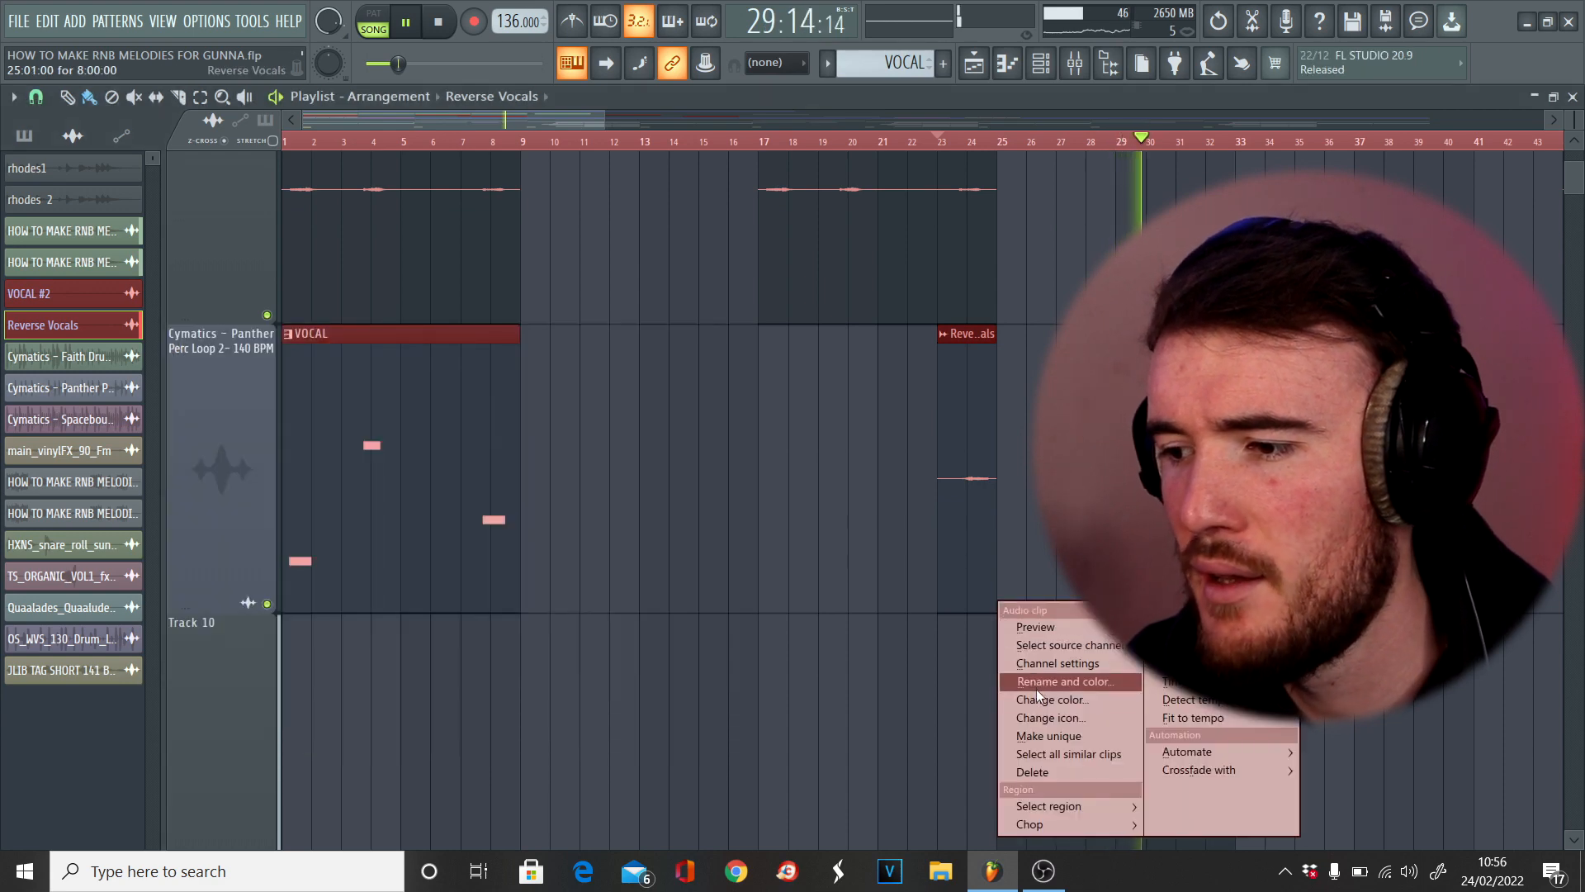
{"action": "left_click", "coordinate": [1096, 573]}
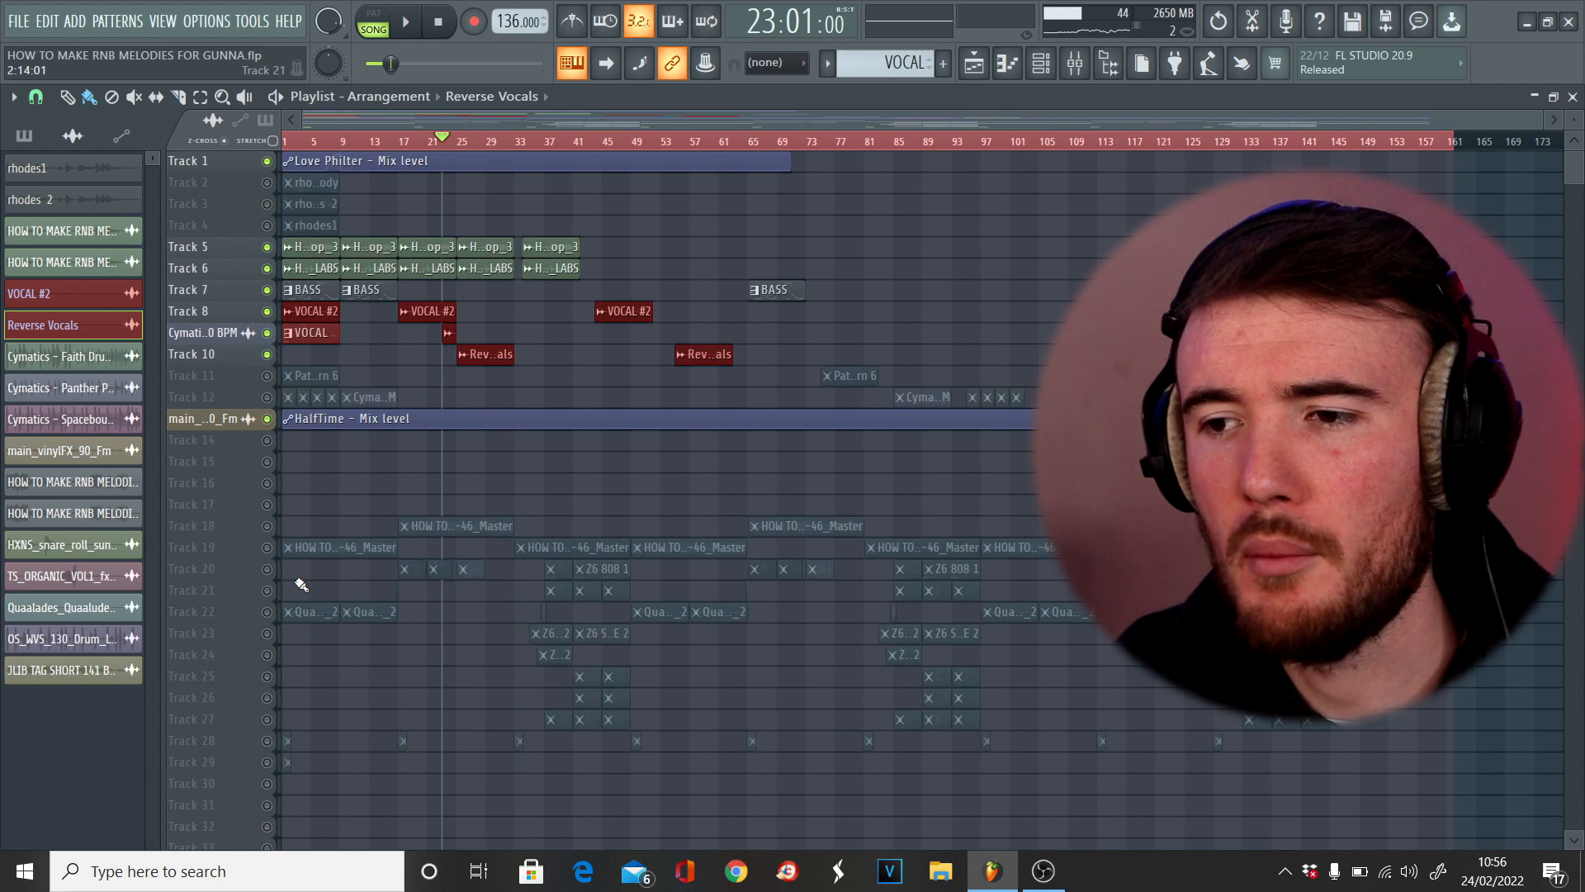
- Unmute Track 12 and isolate its main_vinylFX and Spacebound Drum Loop clips together with Pattern 6 on Track 11
{"action": "scroll", "coordinate": [269, 562], "scroll_direction": "up", "scroll_amount": 4}
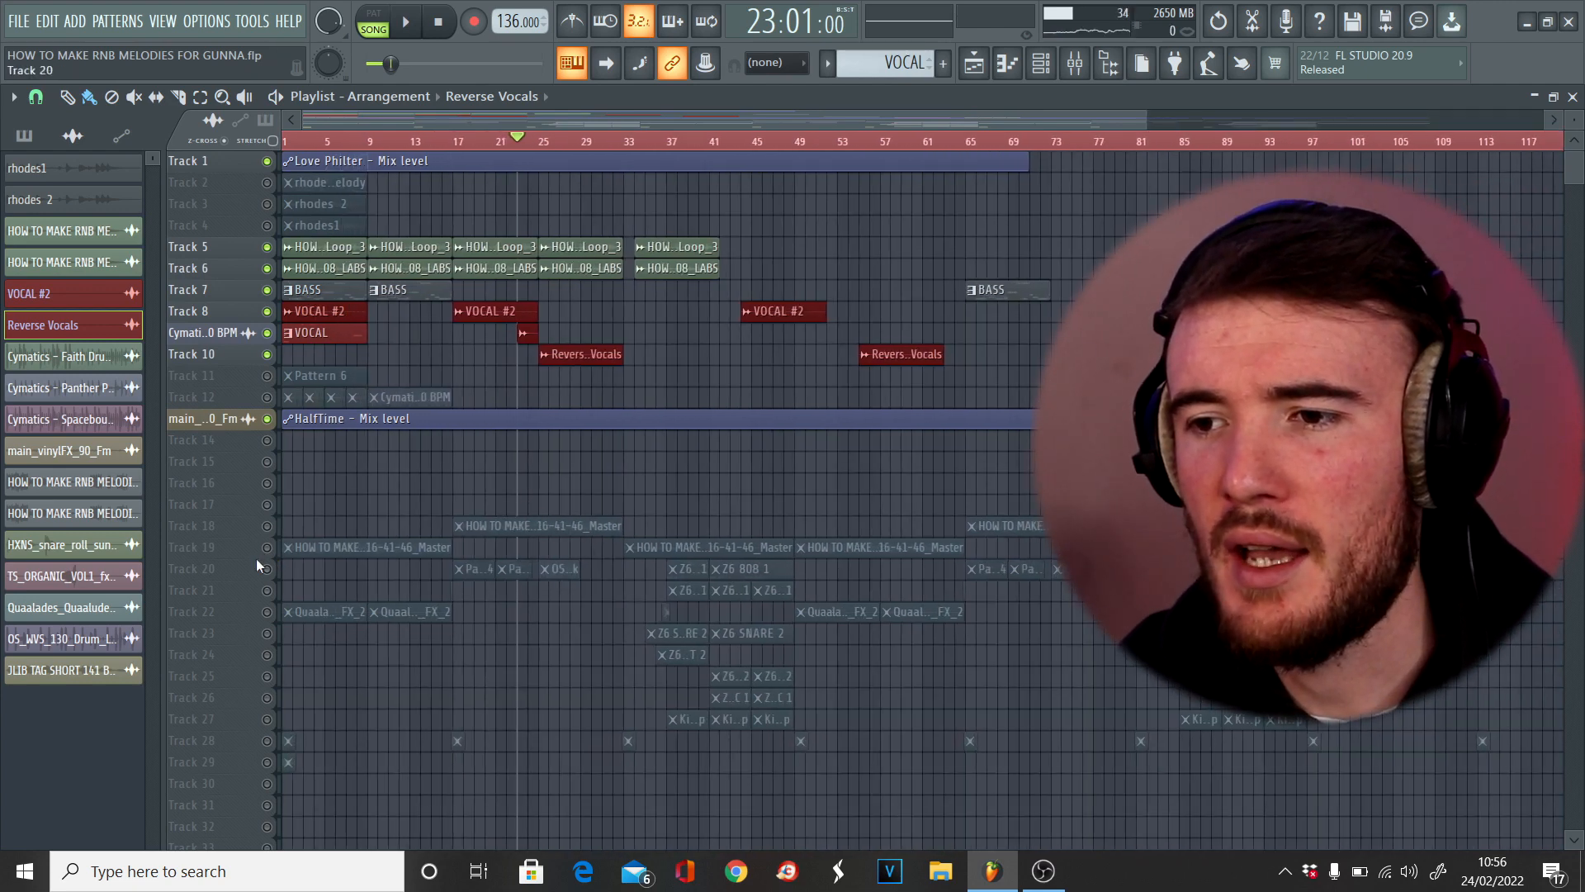
{"action": "left_click", "coordinate": [266, 397]}
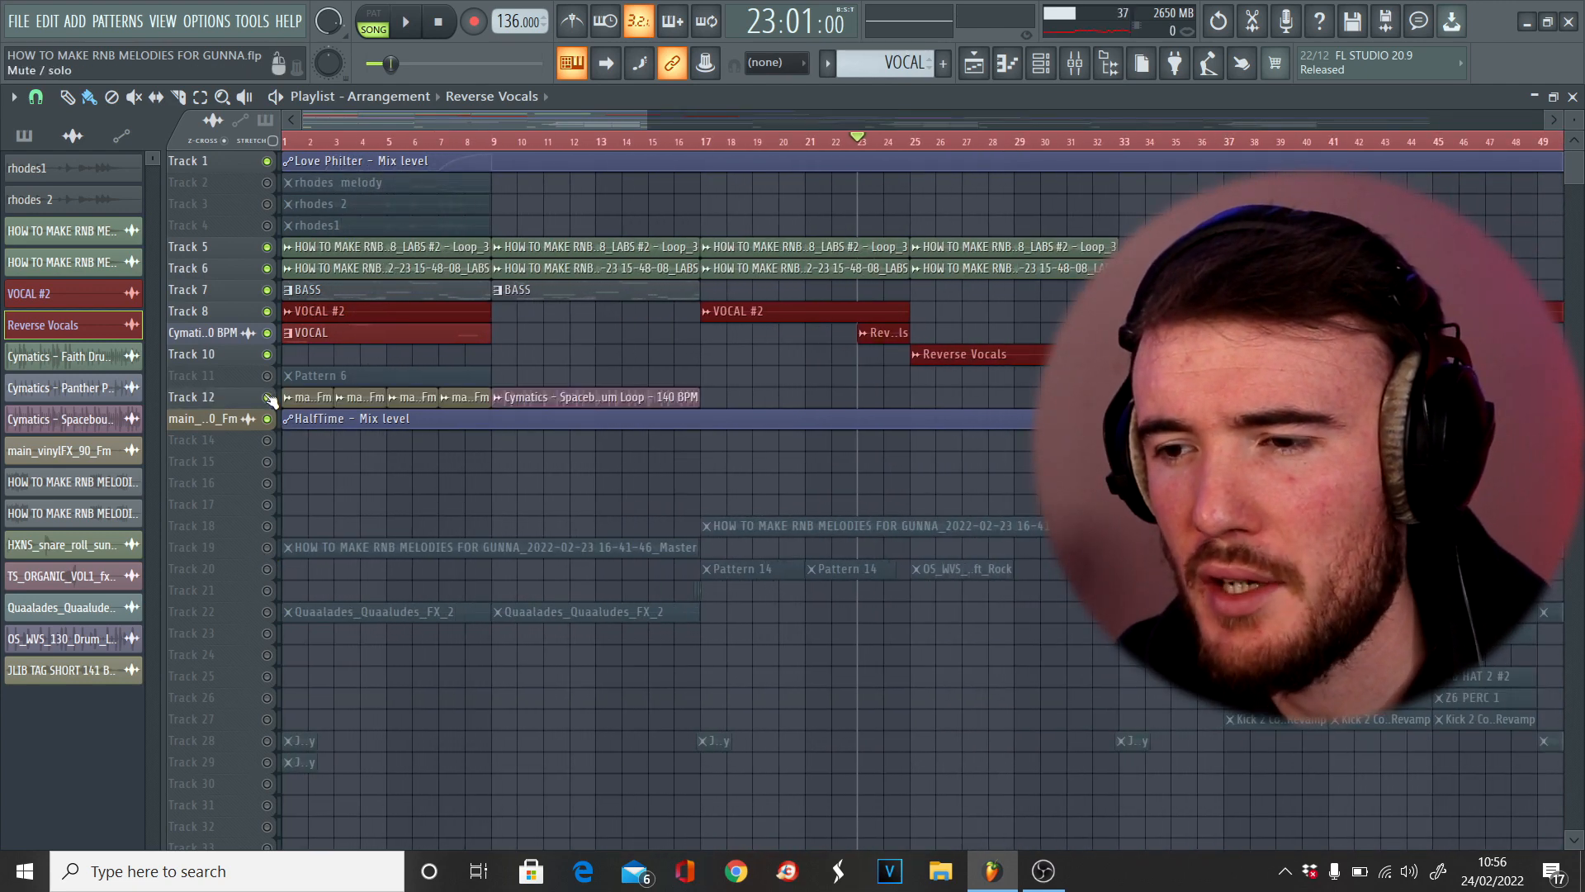
{"action": "scroll", "coordinate": [196, 612], "scroll_direction": "up", "scroll_amount": 3}
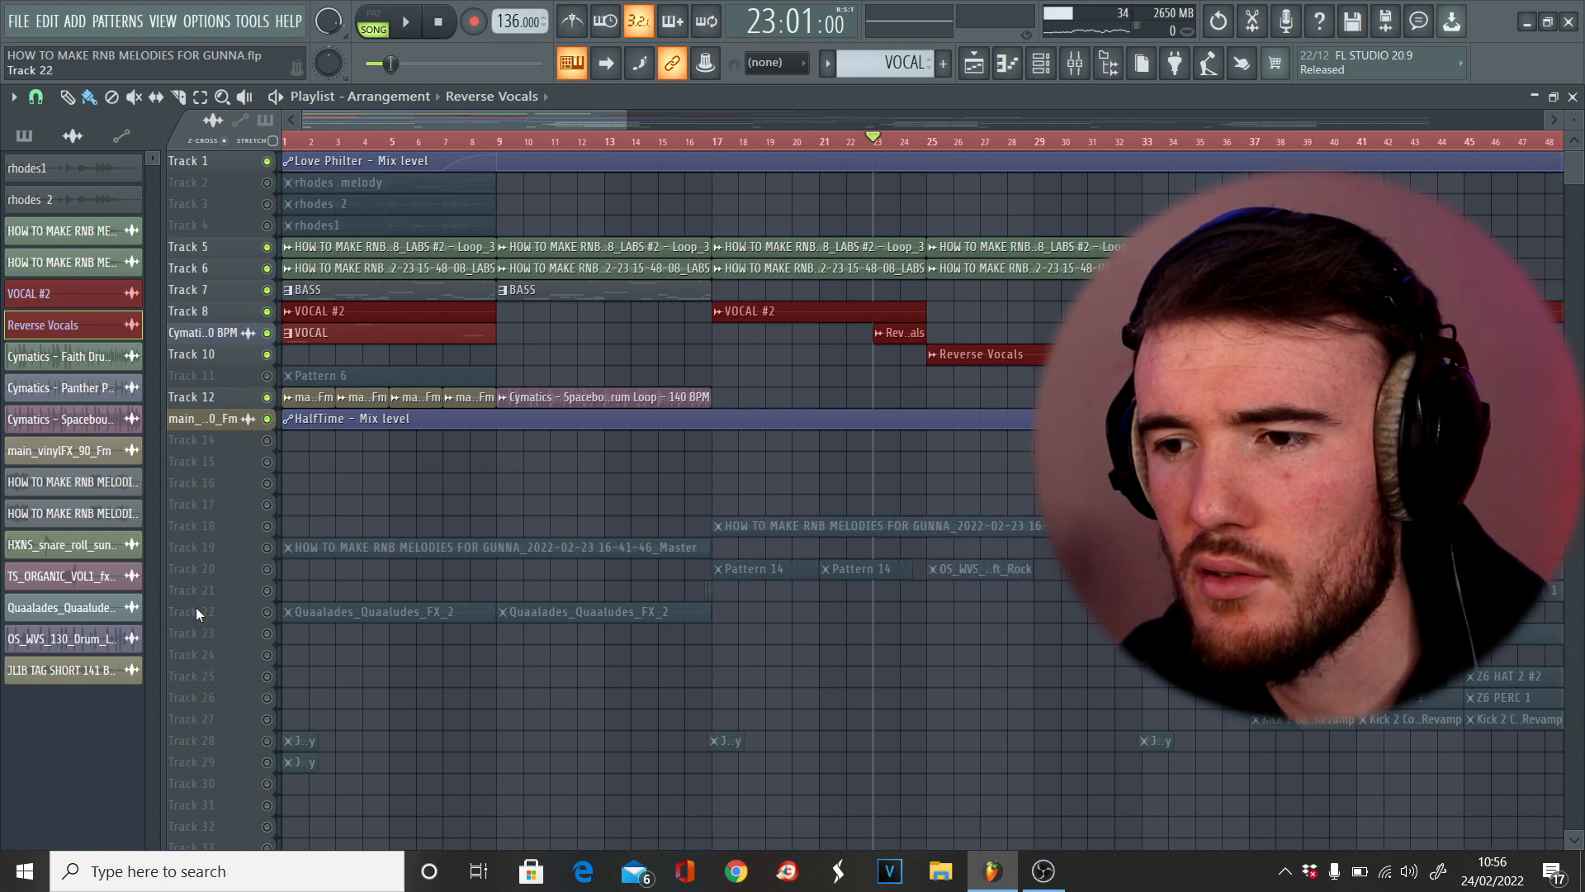
{"action": "right_click", "coordinate": [273, 401]}
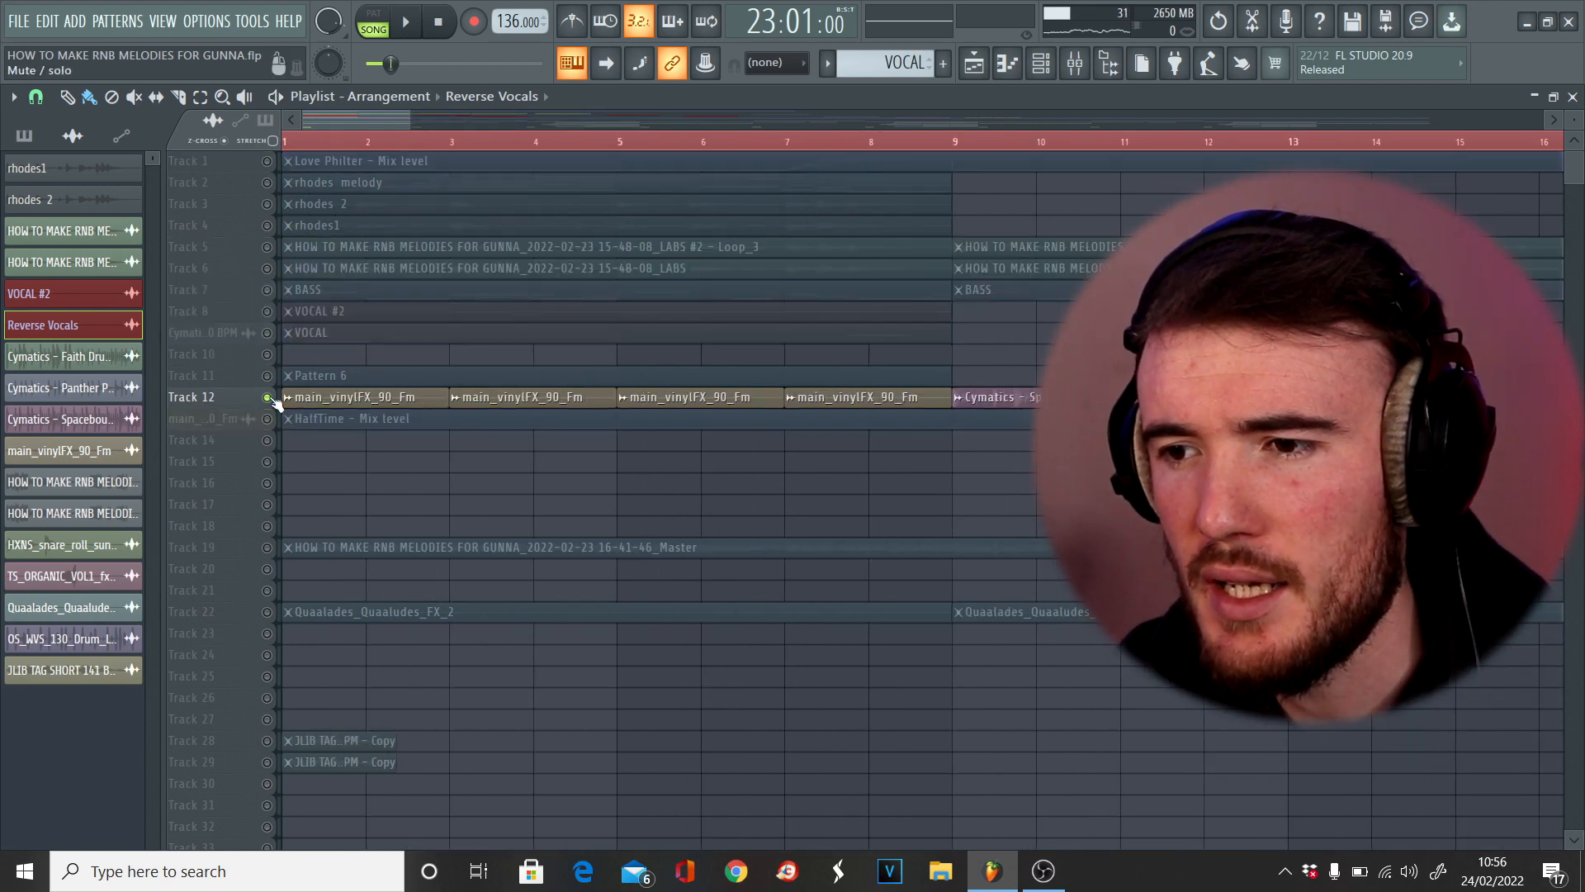
{"action": "right_click", "coordinate": [267, 398]}
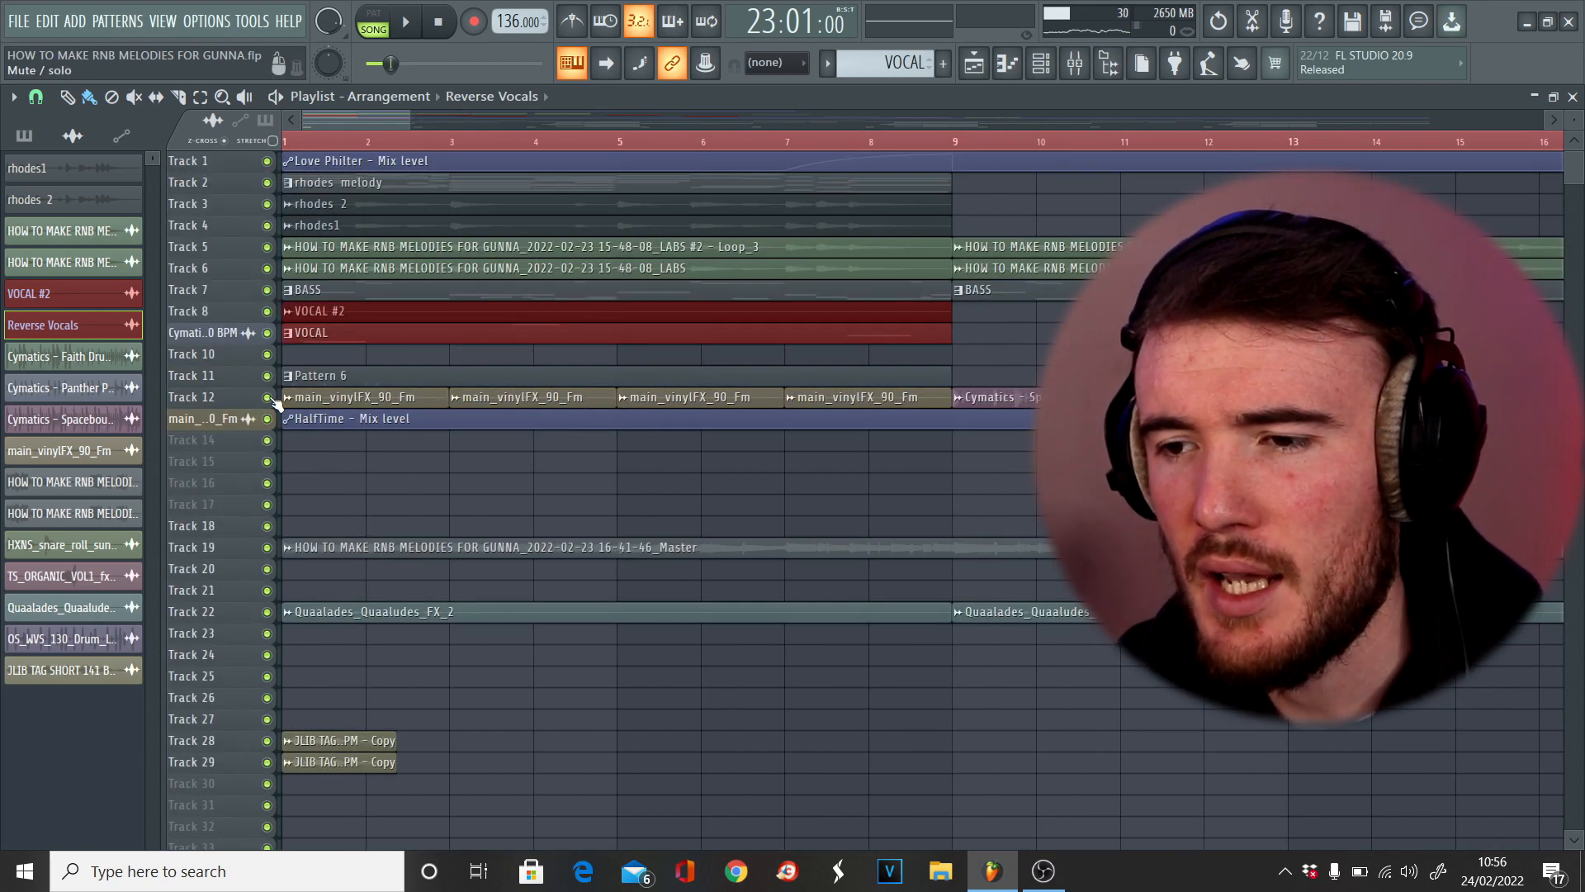
{"action": "right_click", "coordinate": [267, 398]}
- Examine Pattern 6's percussion in the piano roll and channel rack, opening the Tight Rim Perc and Wet Snap channel settings
{"action": "double_click", "coordinate": [299, 376]}
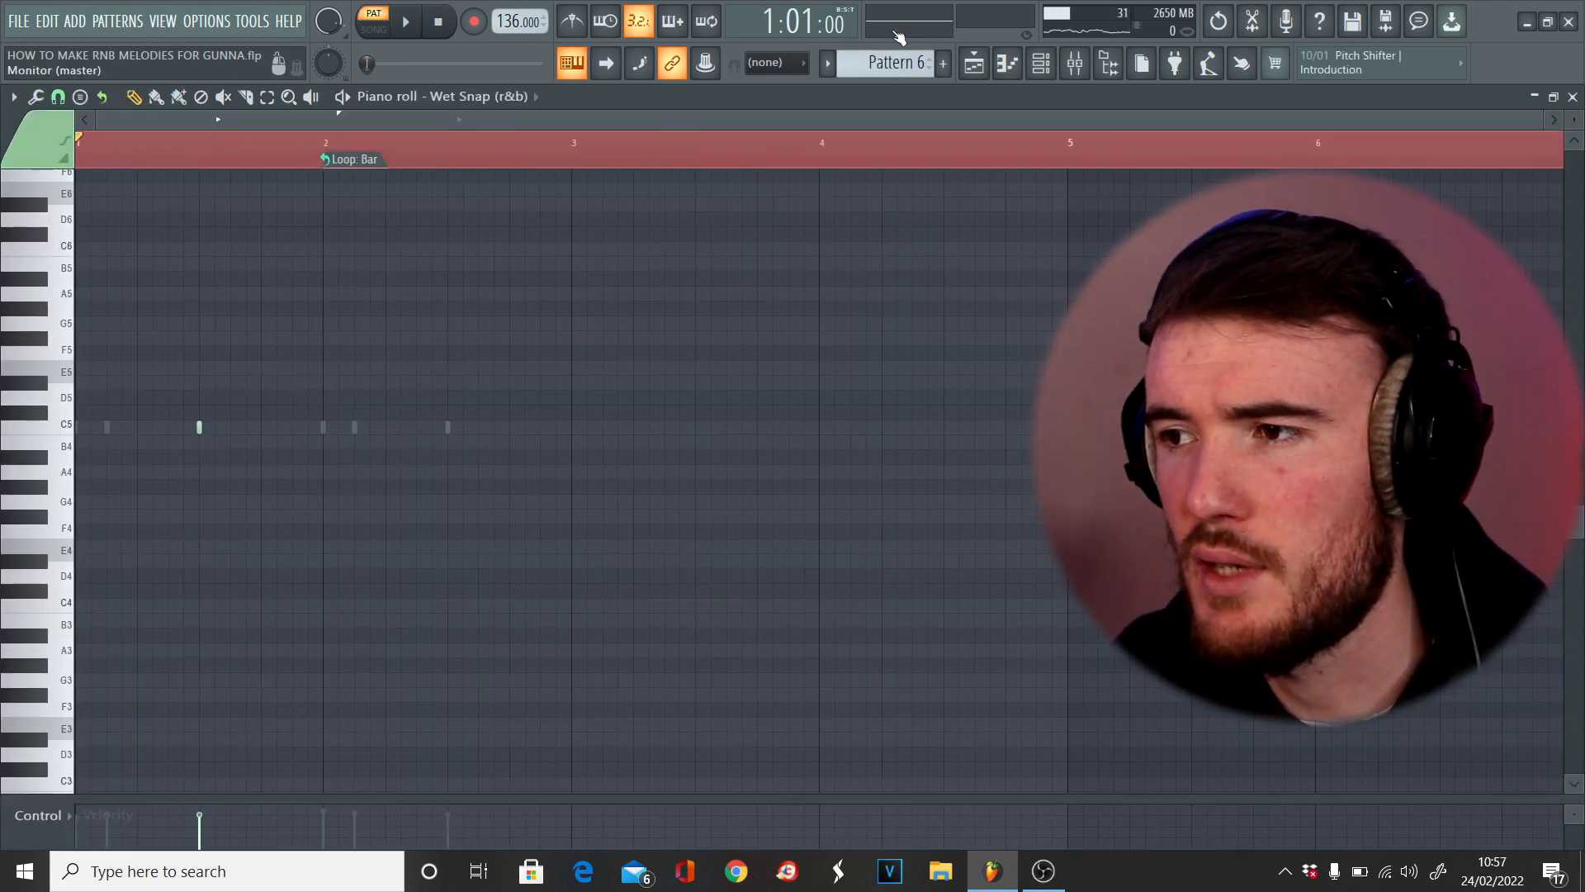
{"action": "left_click", "coordinate": [1041, 63]}
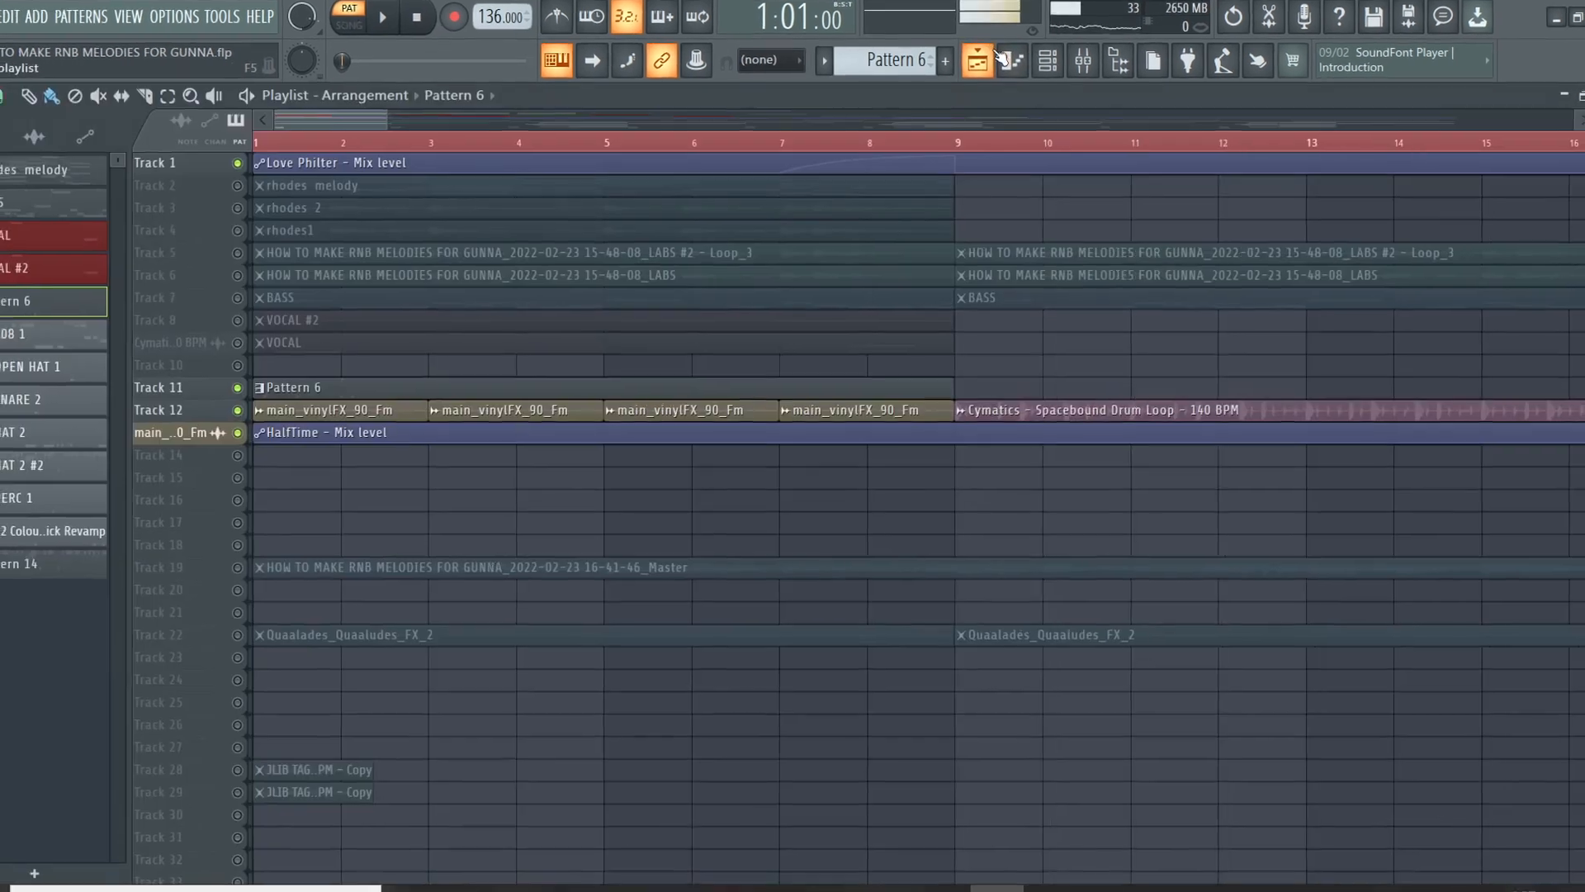
{"action": "key", "text": "space"}
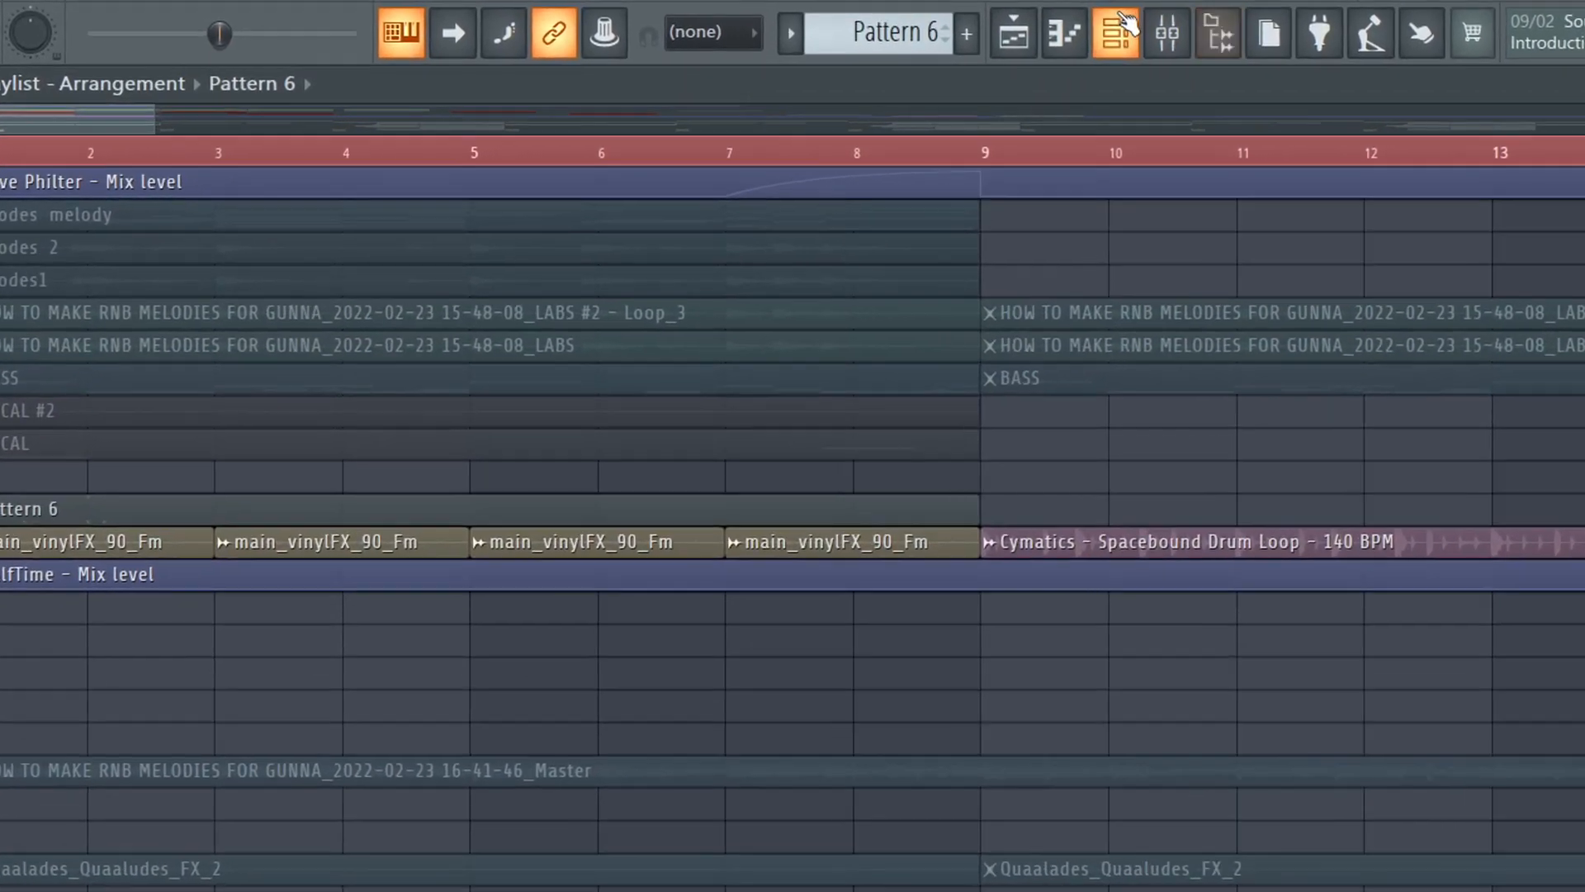
{"action": "left_click", "coordinate": [1186, 41]}
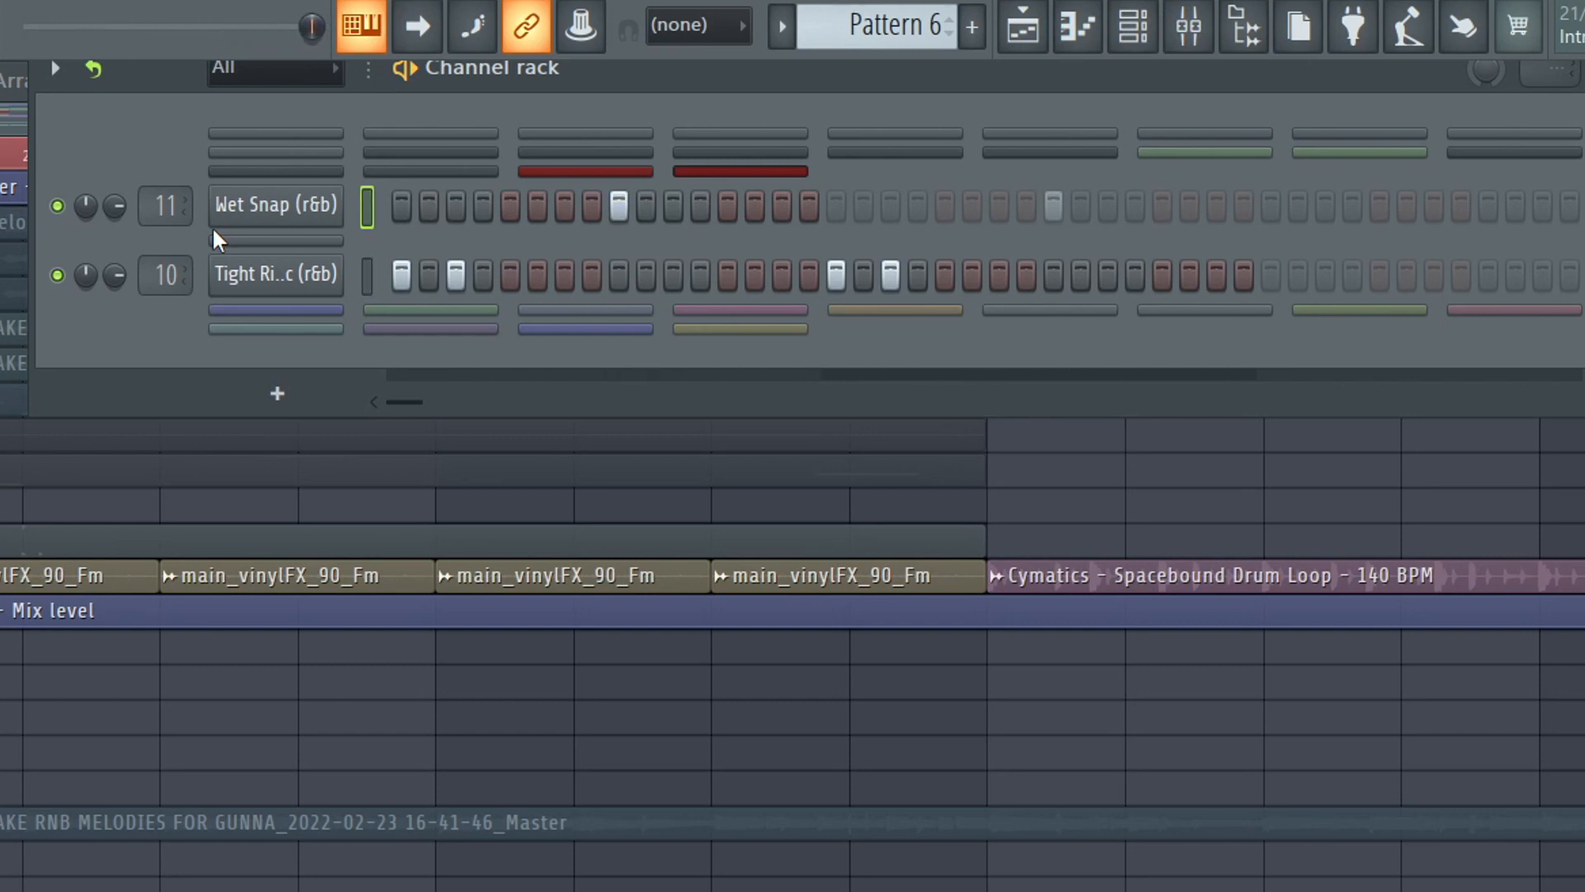
{"action": "left_click", "coordinate": [226, 270]}
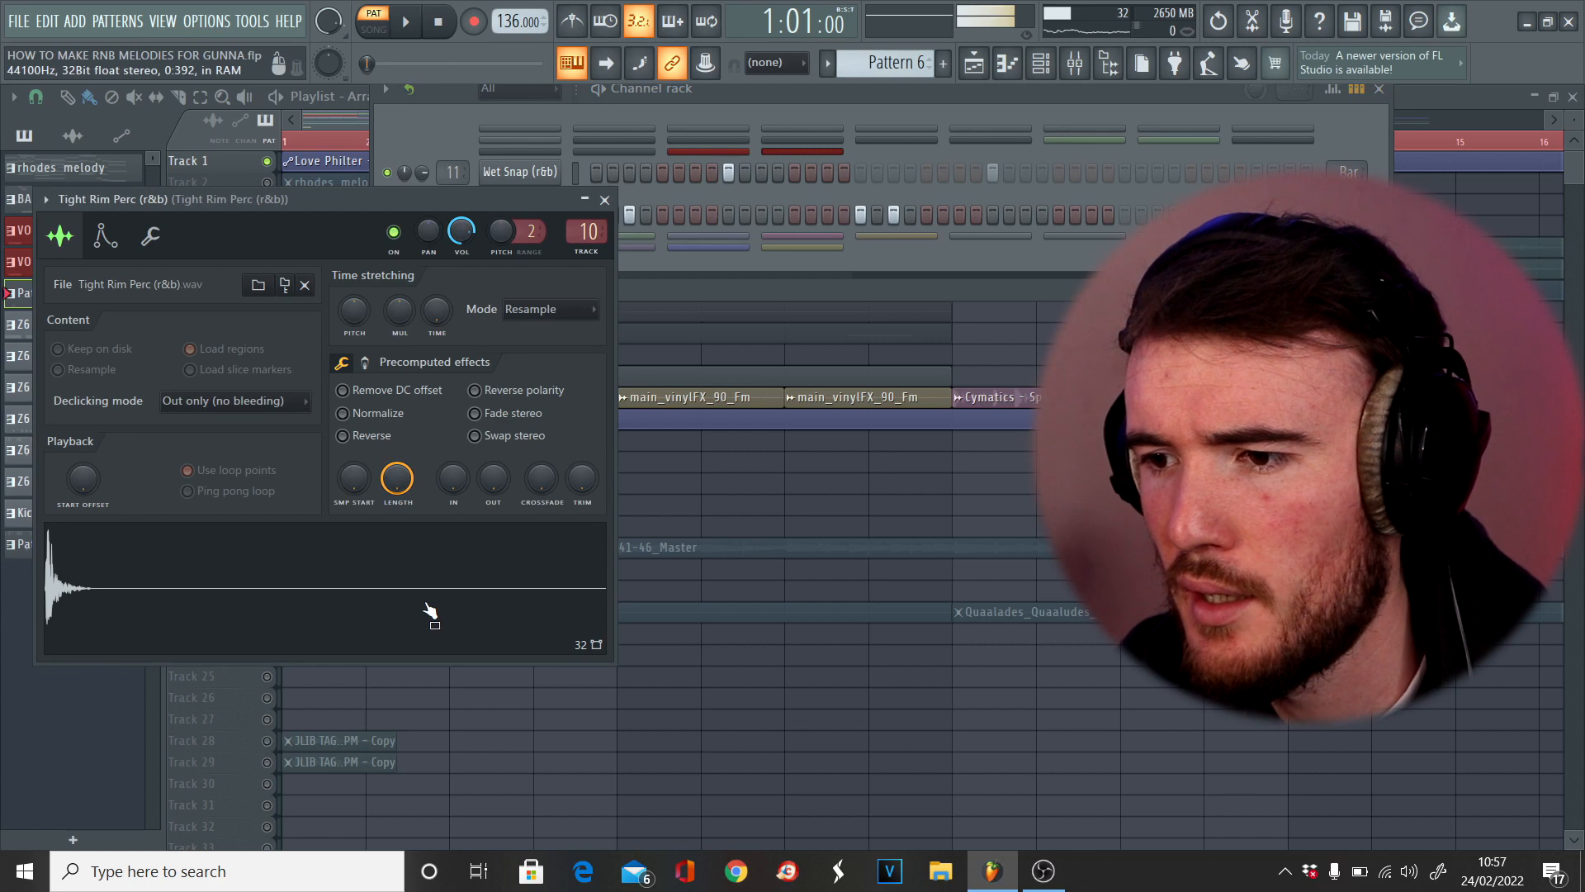
{"action": "left_click", "coordinate": [508, 173]}
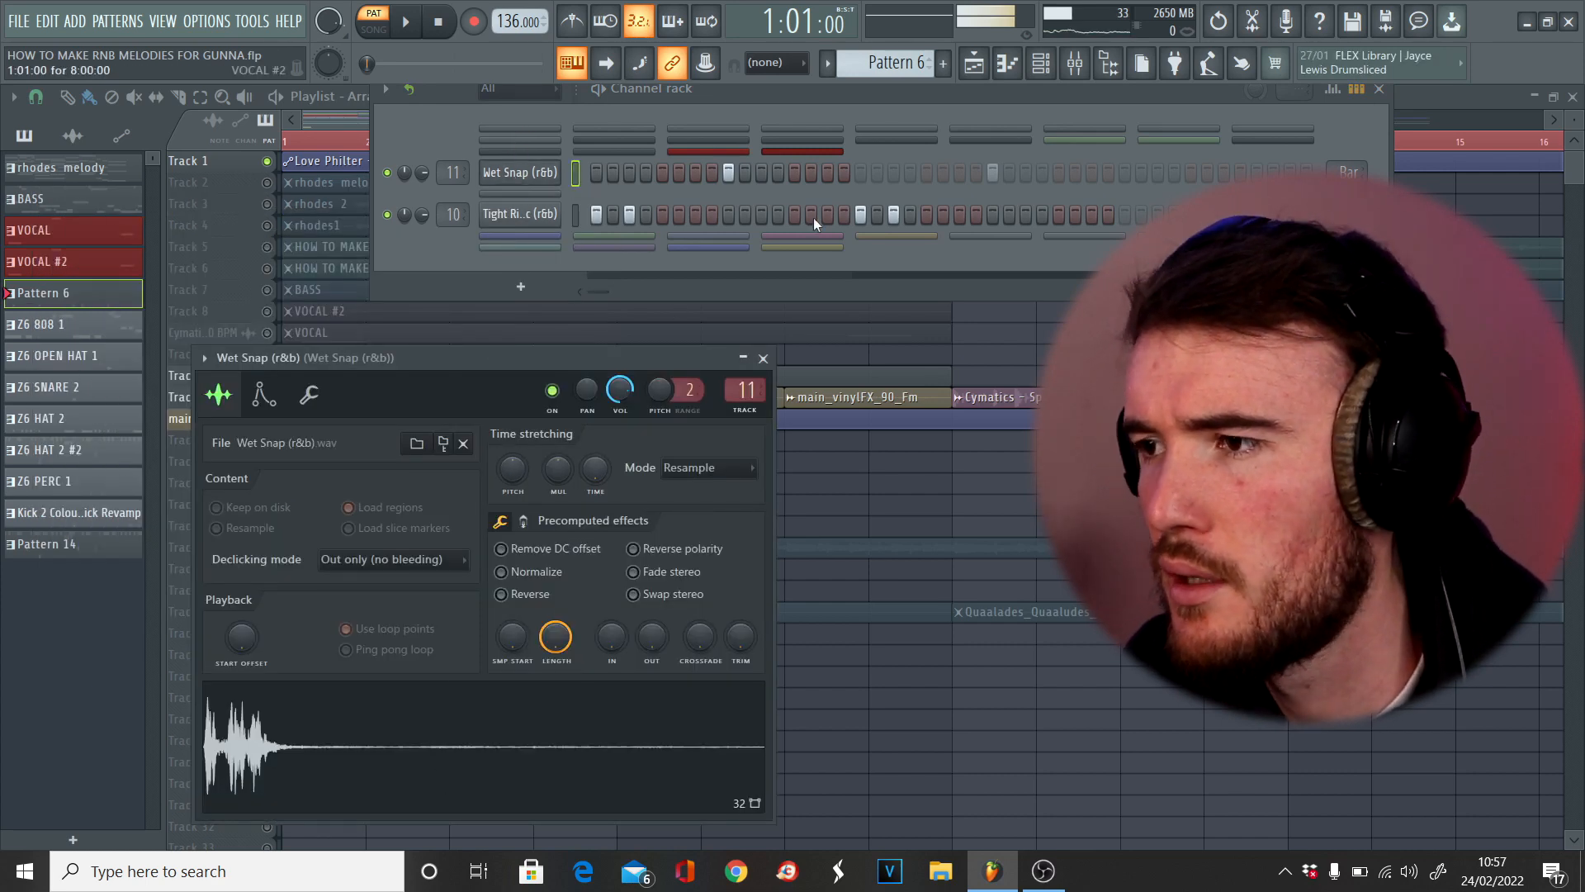
- Inspect Fruity Love Philter in slot 6 of the Tight Rim Perc mixer track and close it
{"action": "left_click", "coordinate": [1088, 69]}
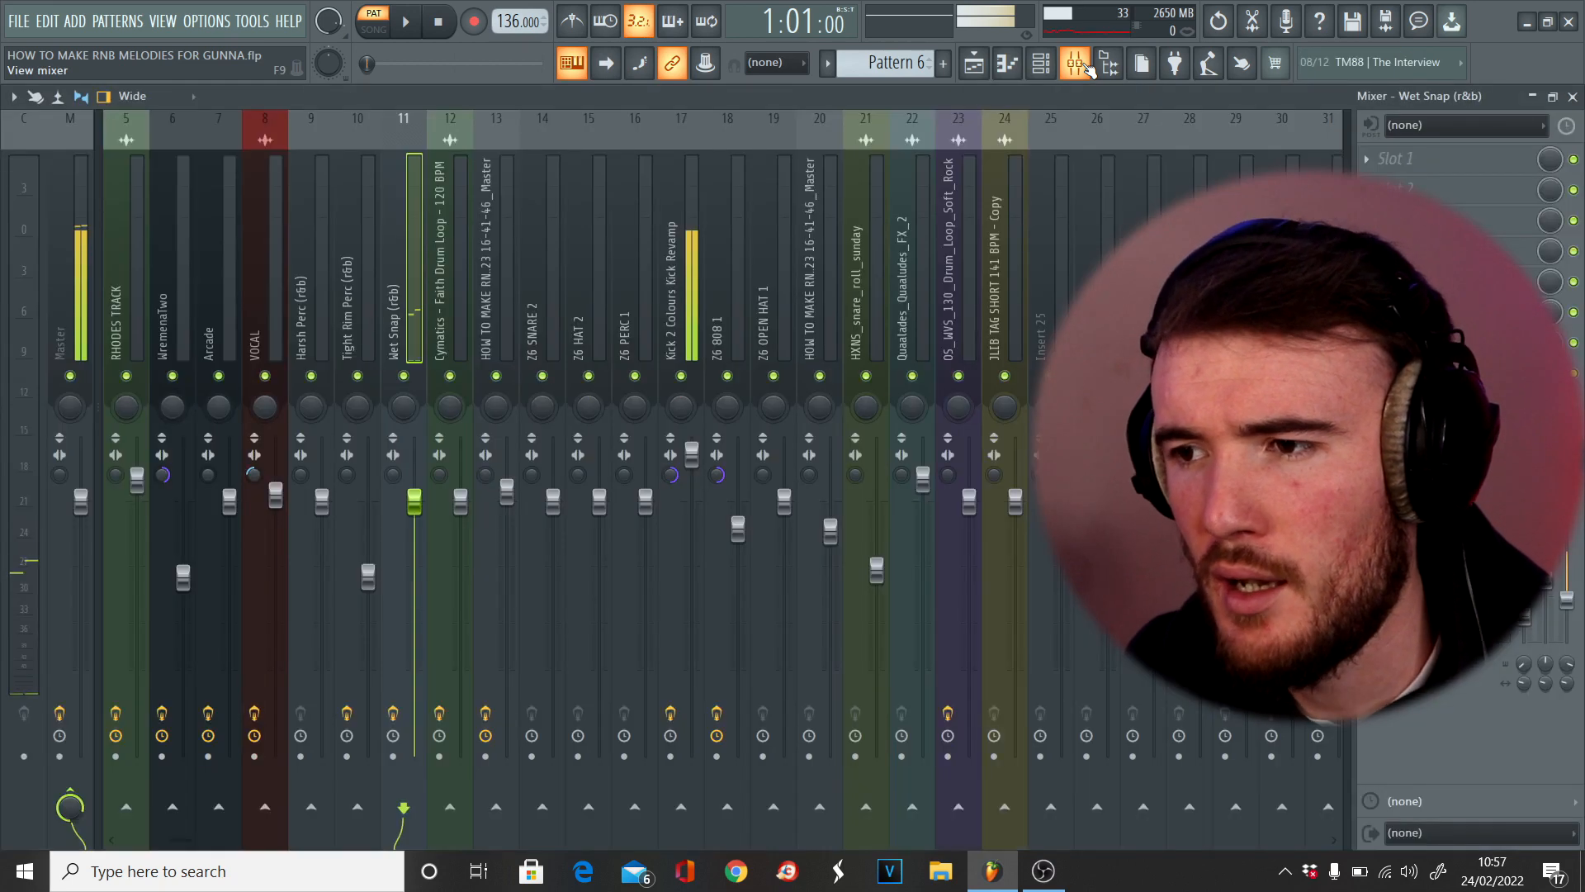
{"action": "left_click", "coordinate": [374, 264]}
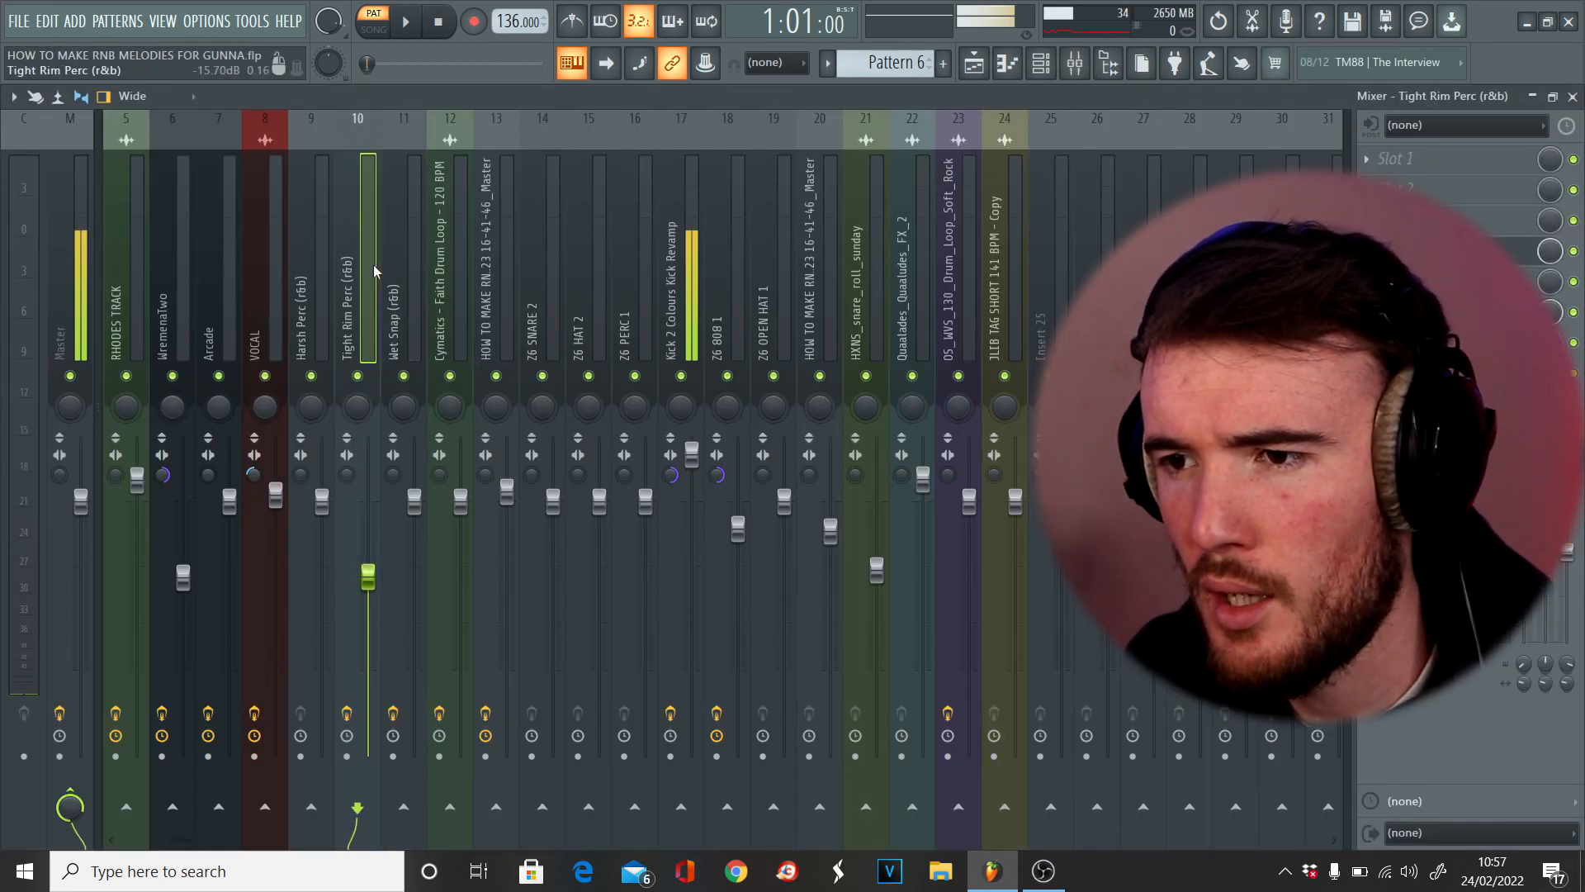
{"action": "left_click", "coordinate": [1437, 312]}
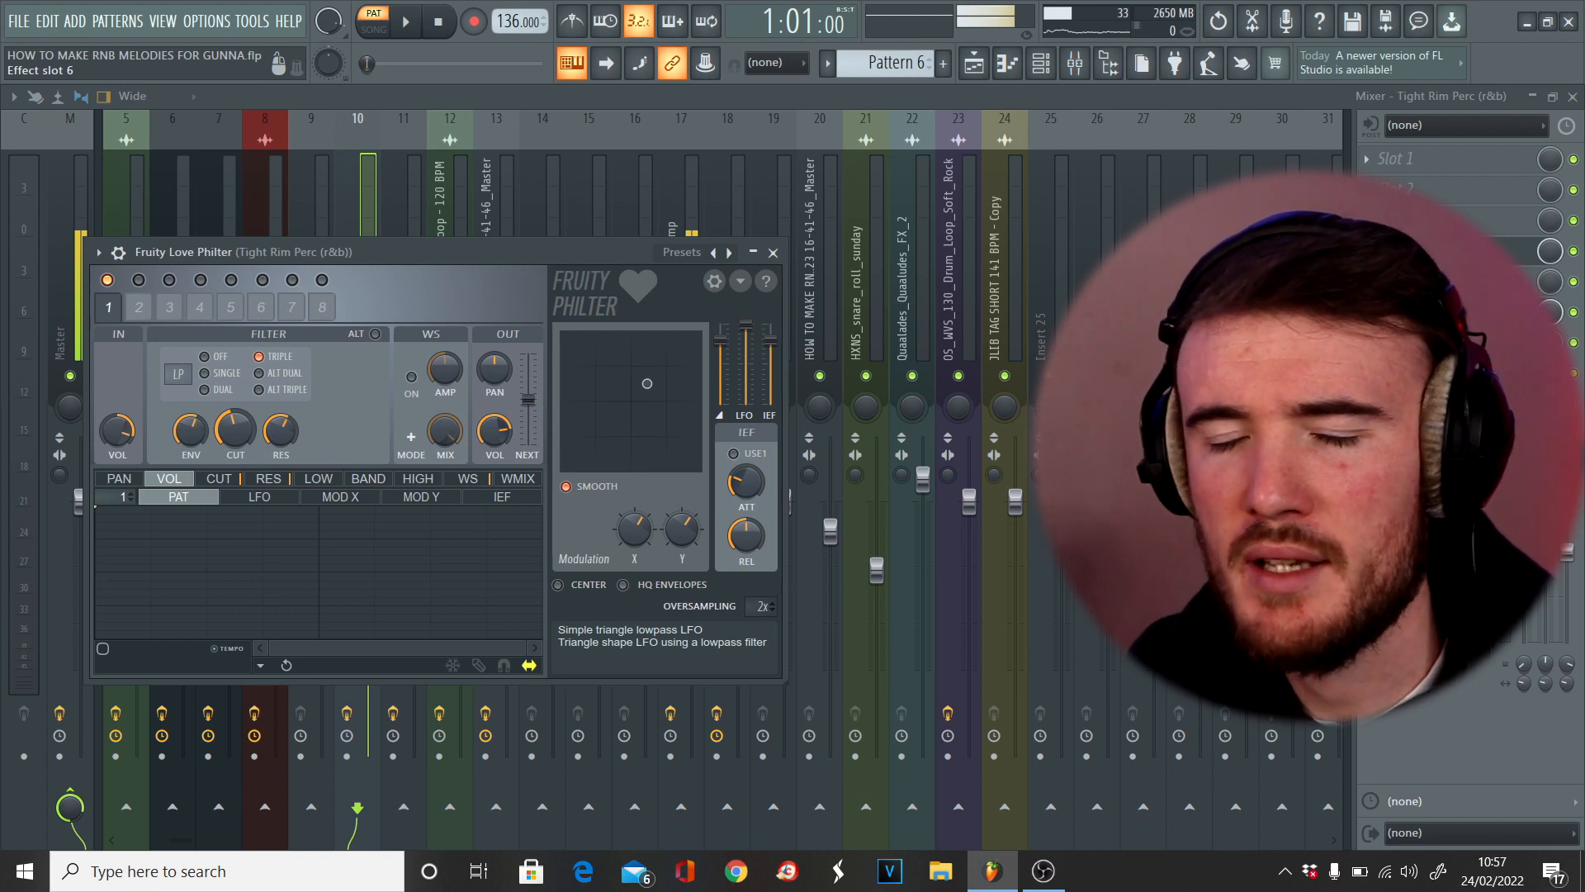
{"action": "left_click", "coordinate": [1437, 313]}
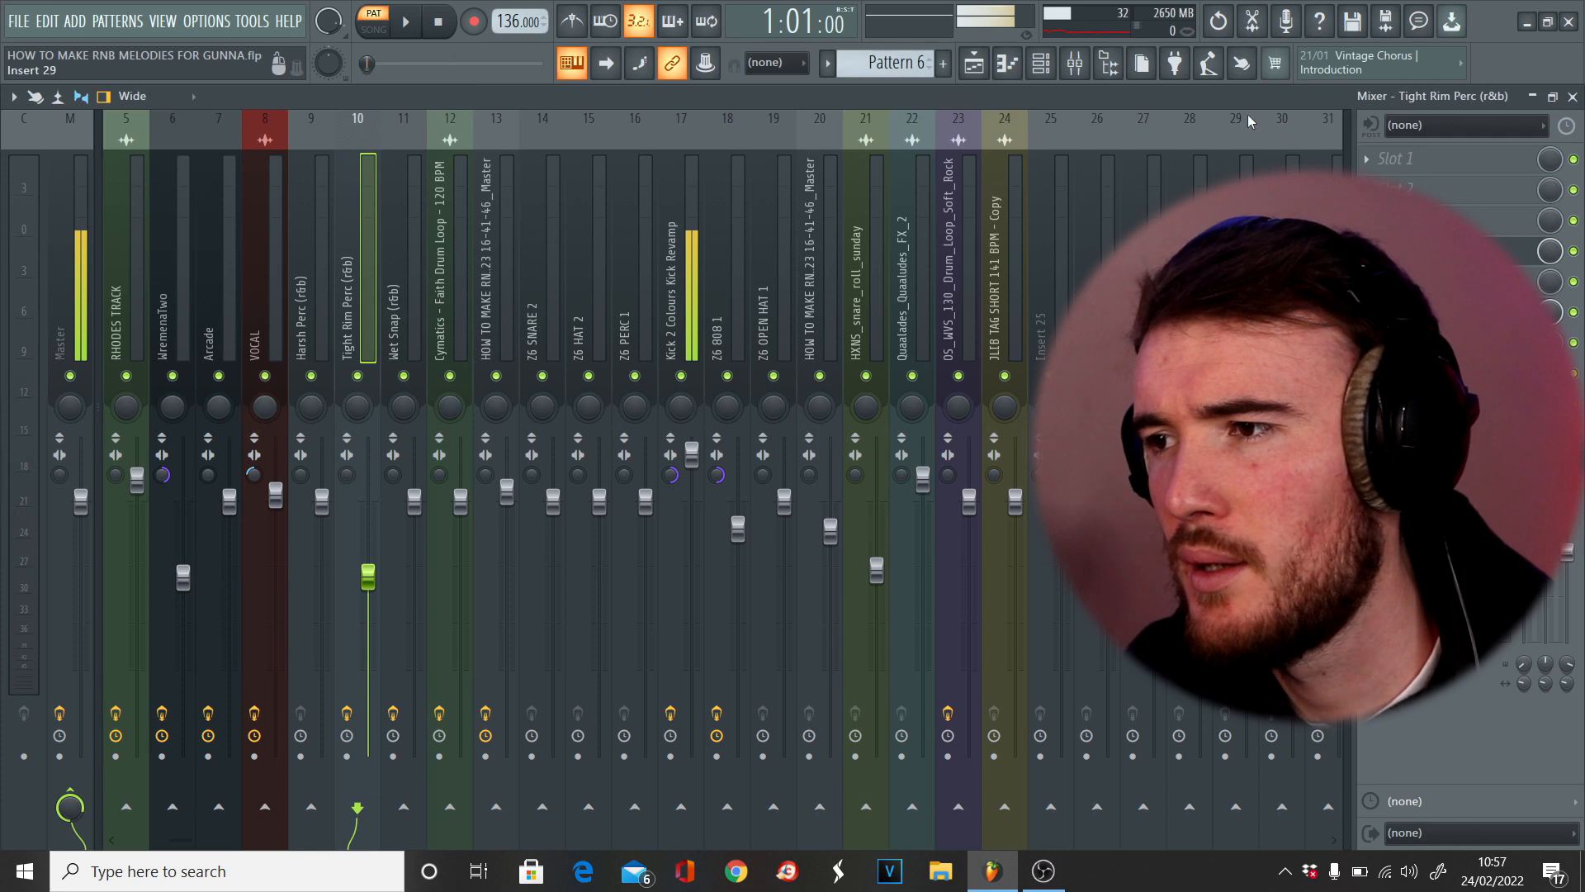
- Return to the playlist, unmute the rhodes loops on Tracks 5 and 6, BASS and VOCAL #2, and play the arrangement in song mode
{"action": "left_click", "coordinate": [974, 66]}
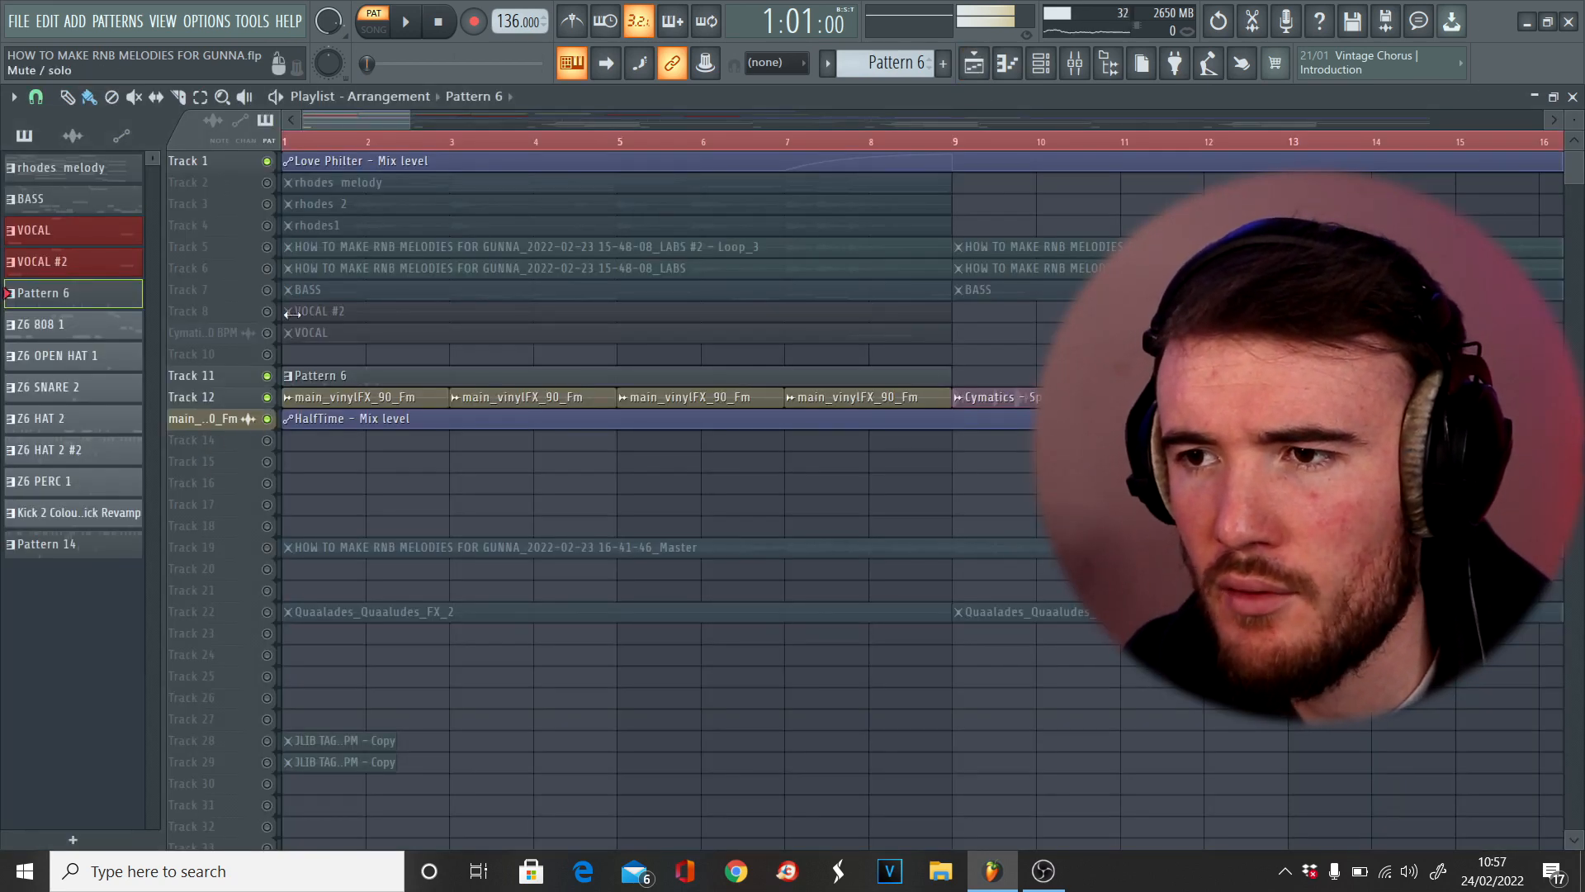
{"action": "key", "text": "space"}
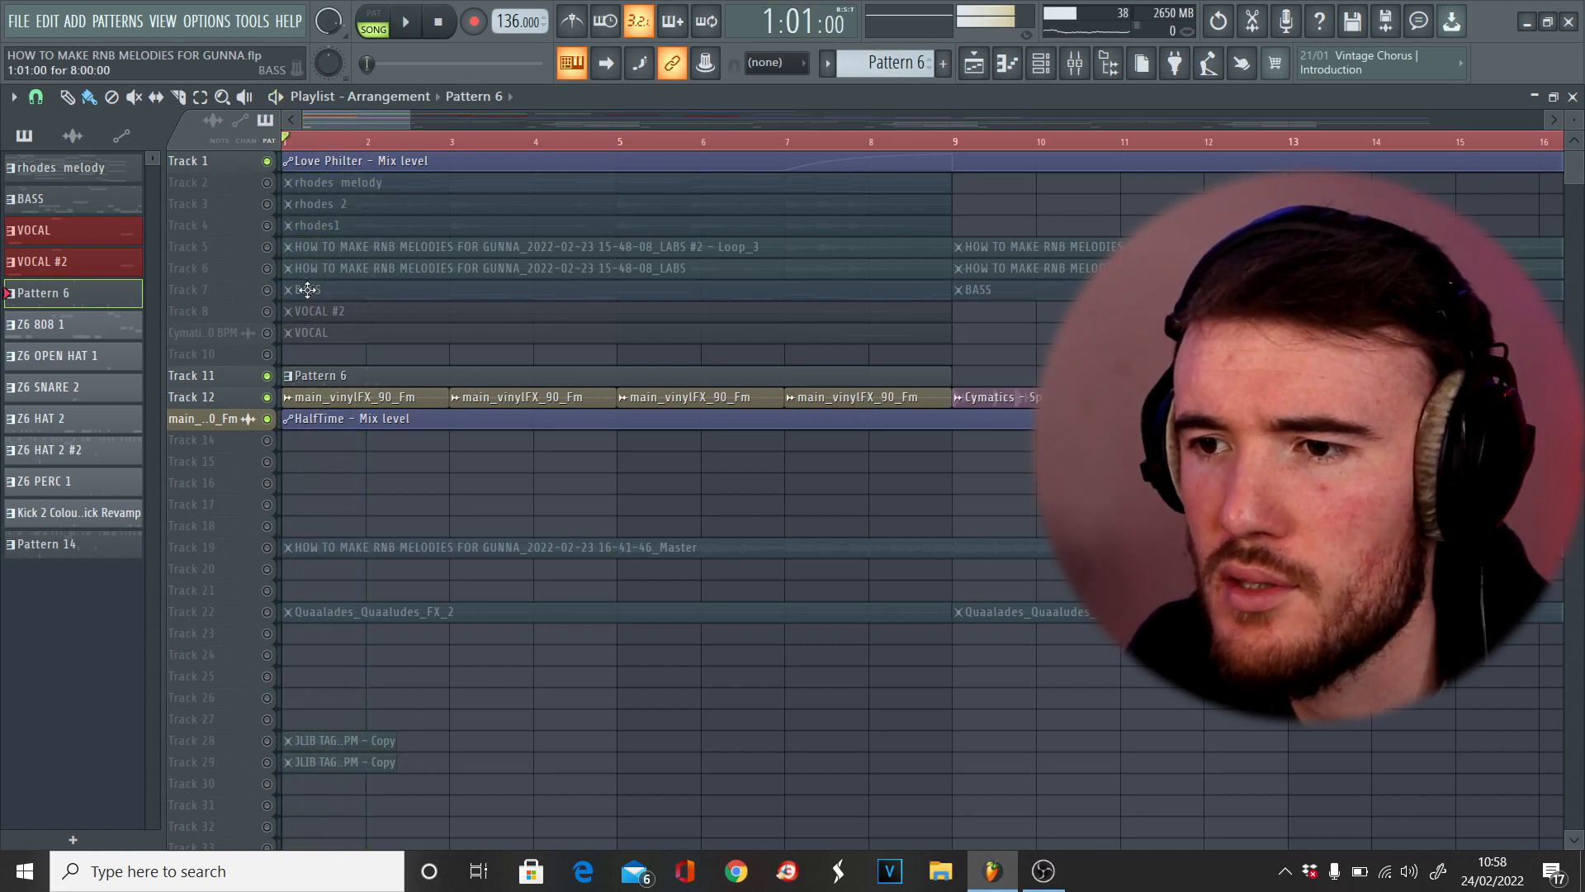
{"action": "left_click_drag", "start_coordinate": [269, 291], "coordinate": [270, 341]}
{"action": "left_click_drag", "start_coordinate": [266, 246], "coordinate": [270, 269]}
{"action": "key", "text": "space"}
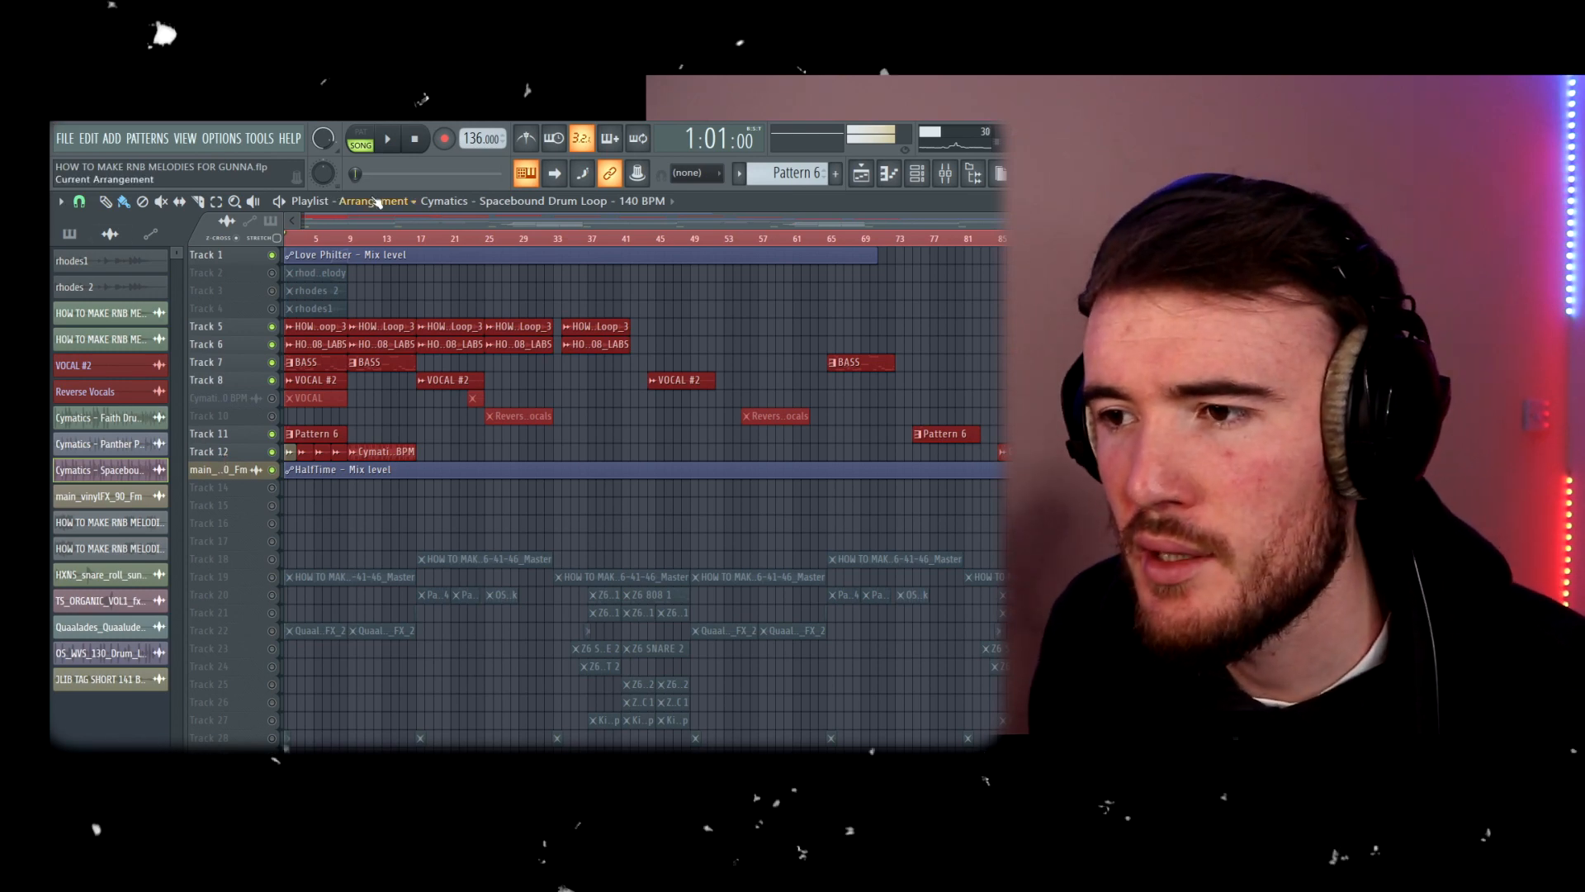
- Unmute Track 10 during playback and audition the arrangement from the Reverse Vocals clip at bar 25
{"action": "key", "text": "space"}
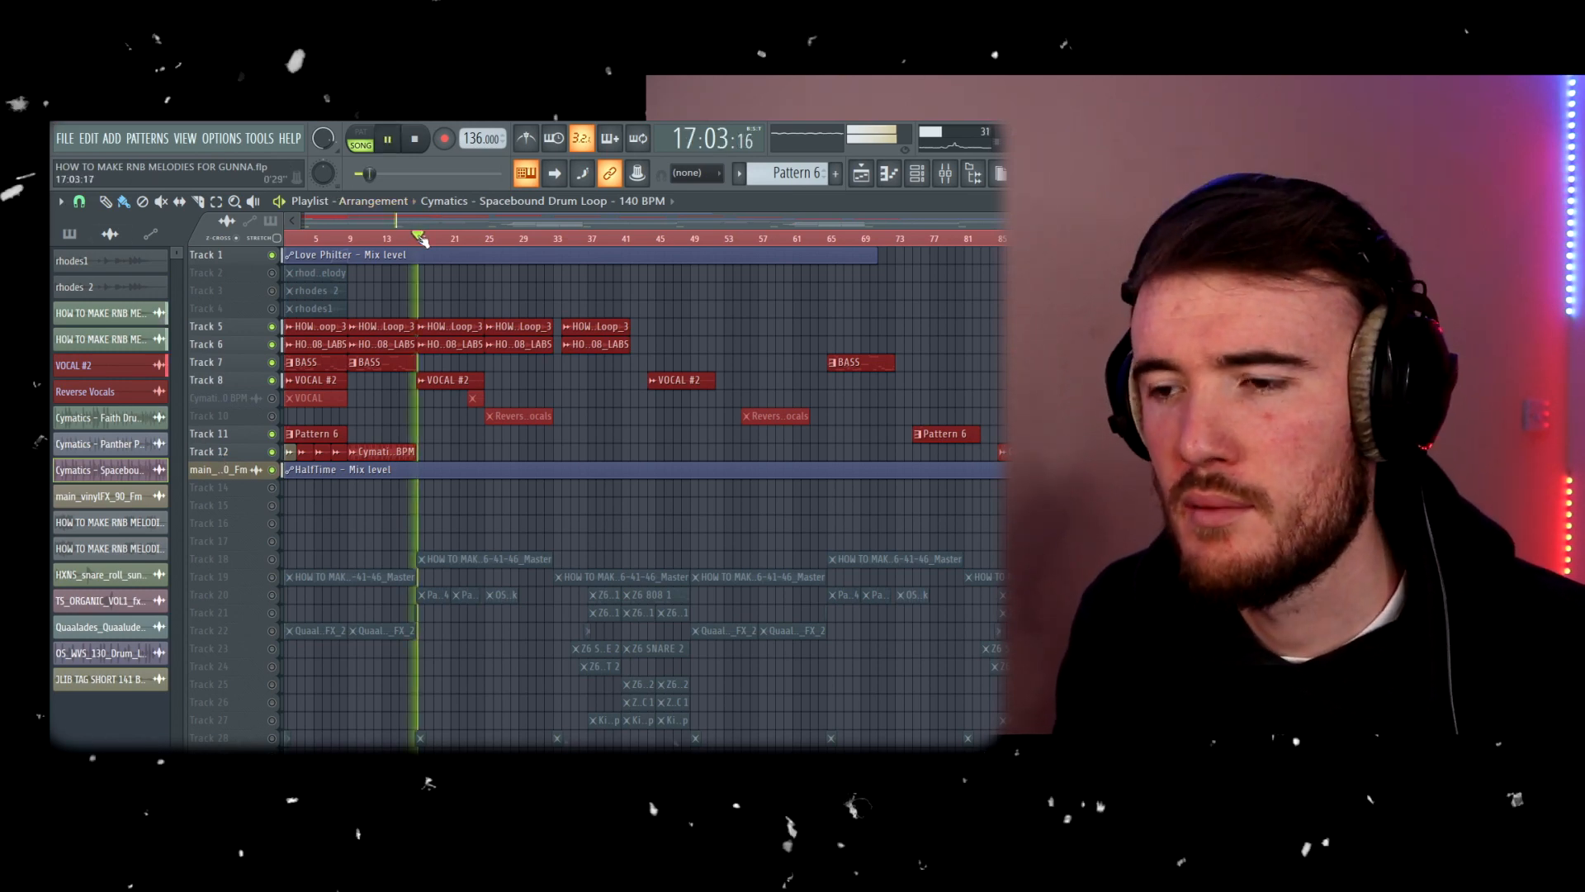
{"action": "left_click", "coordinate": [272, 415]}
{"action": "left_click", "coordinate": [489, 238]}
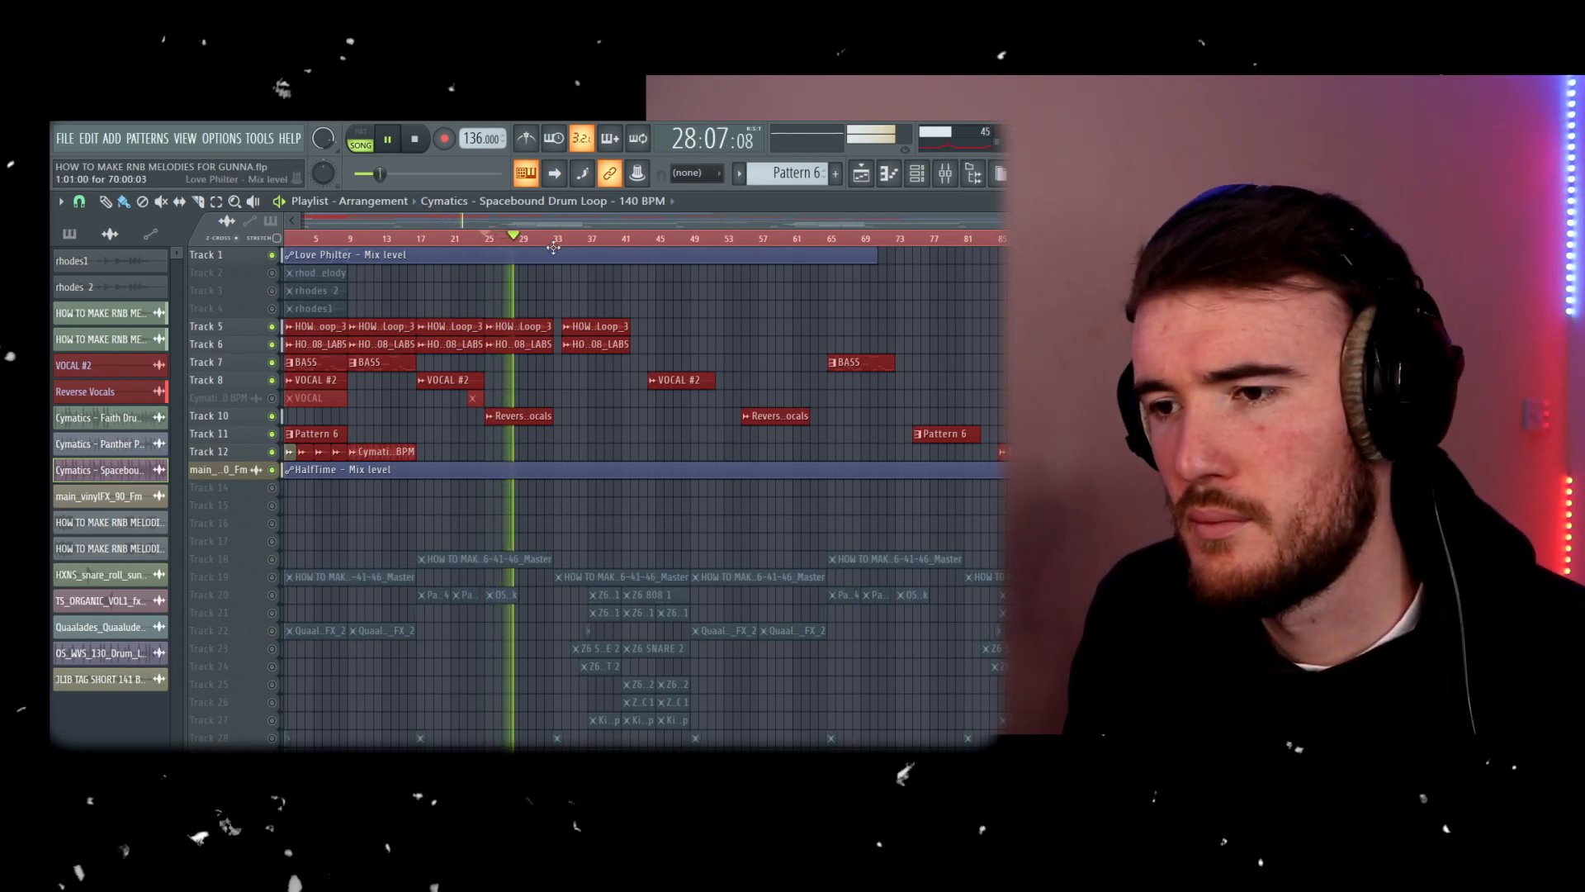
{"action": "key", "text": "space"}
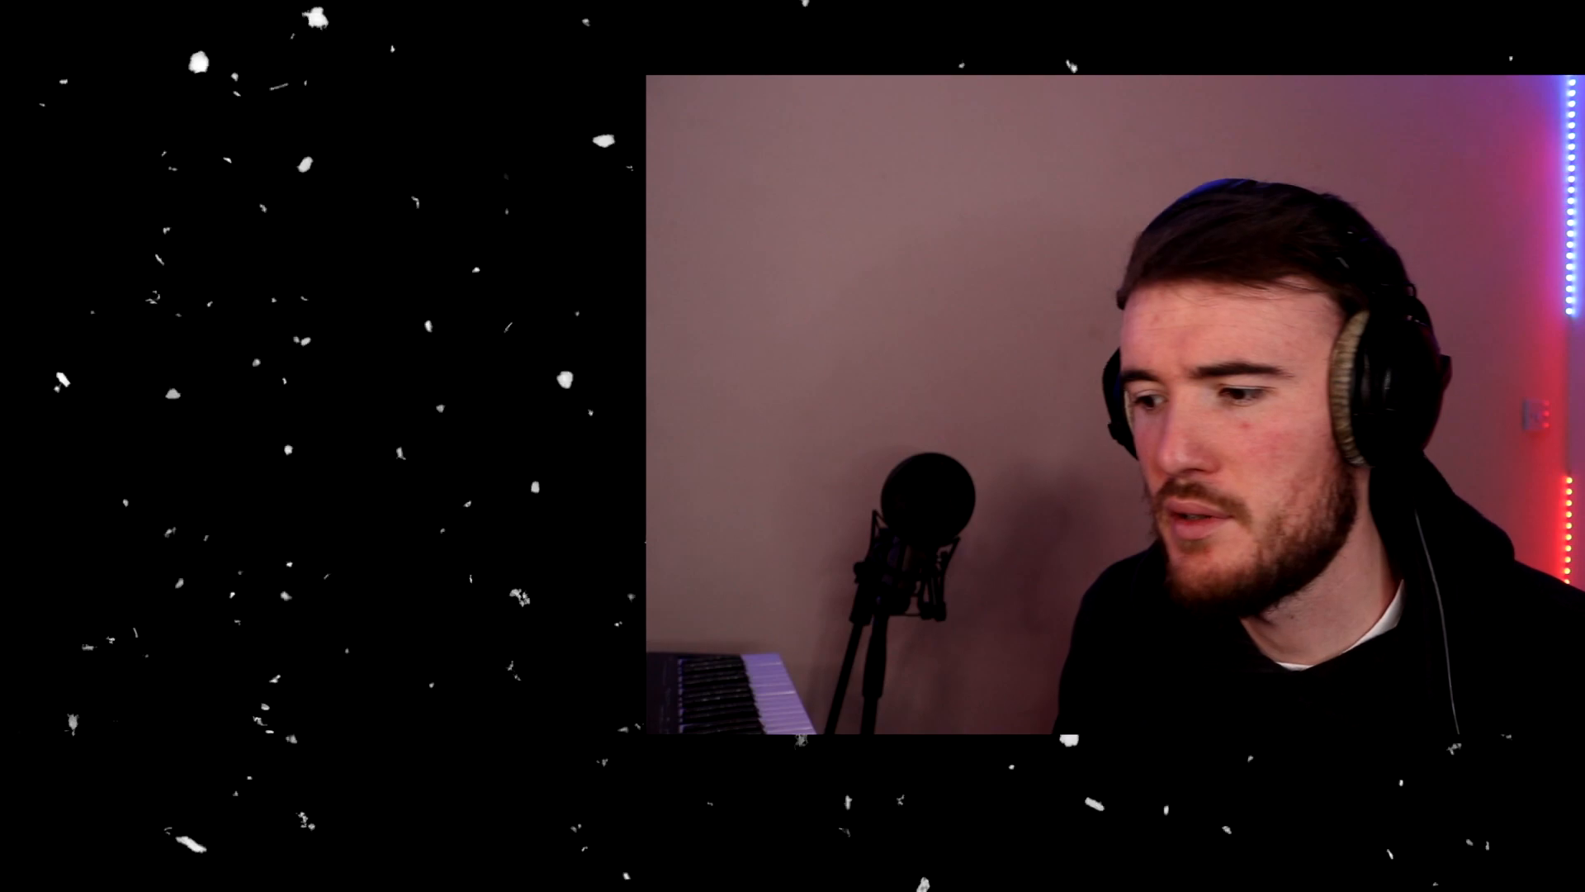